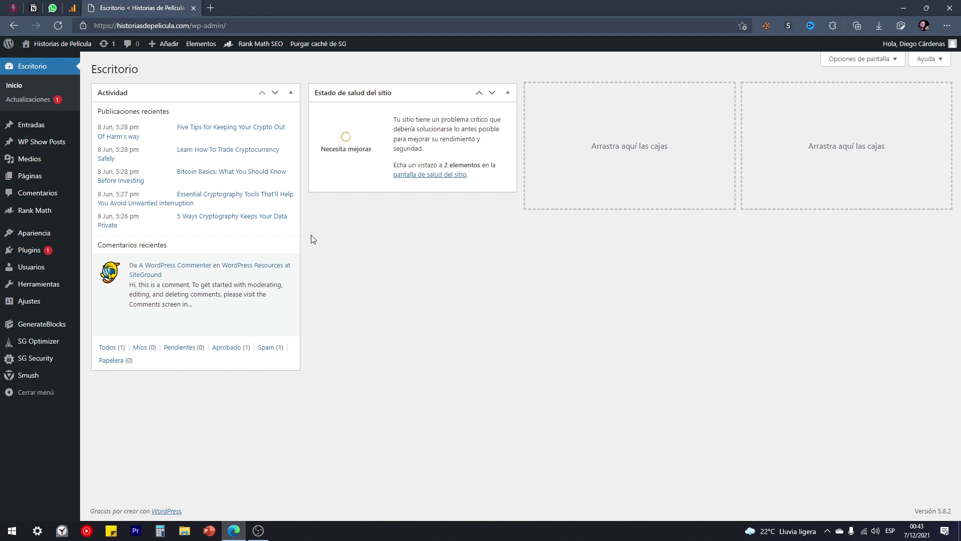
Load eltiotech.com in a new tab and scroll through its home page.
click(211, 9)
text(eltio)
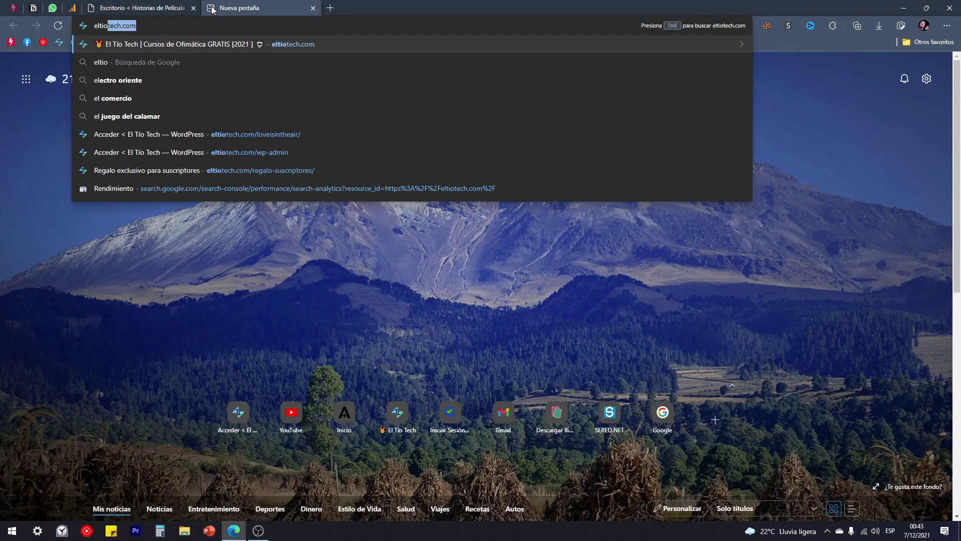
key(Return)
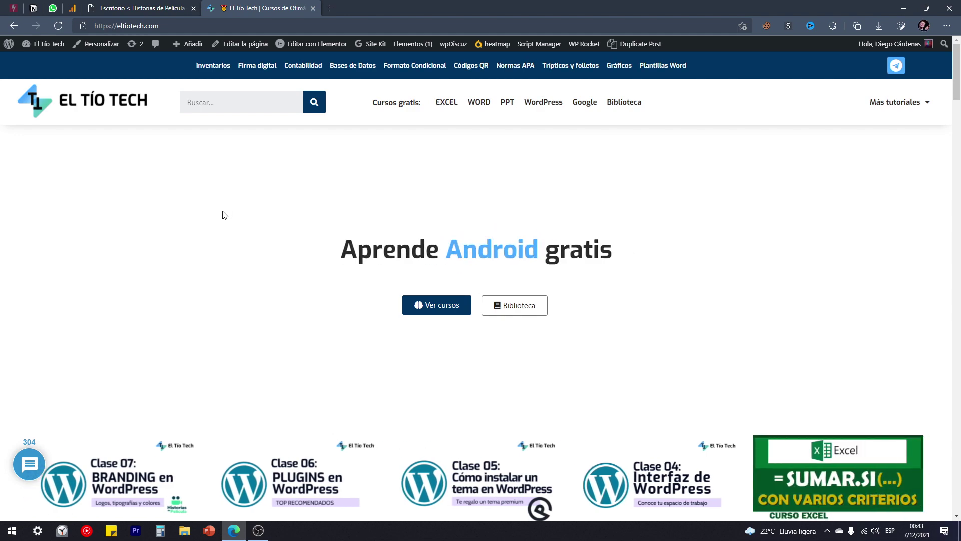
scroll(226, 214, down, 15)
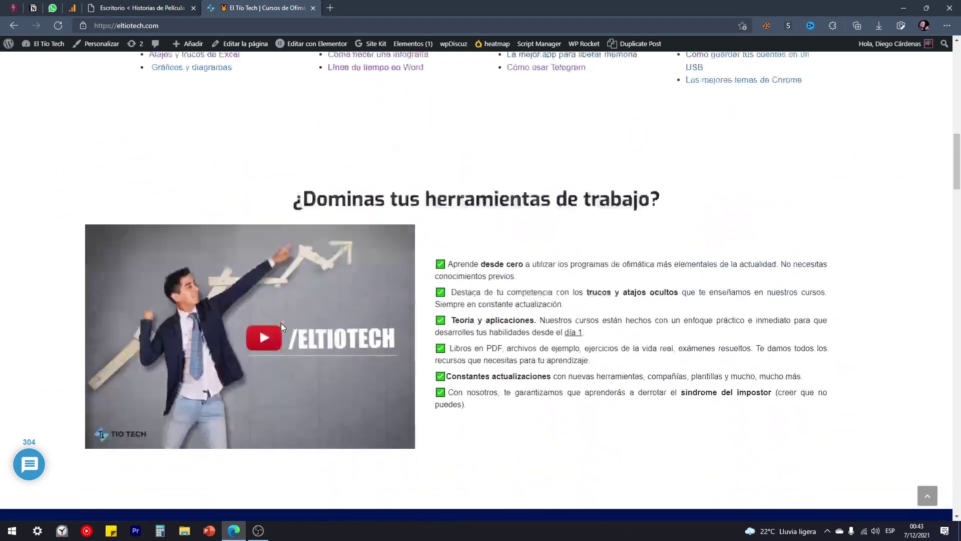
key(Home)
Select the El Tío Tech web address, then open another blank tab.
click(175, 26)
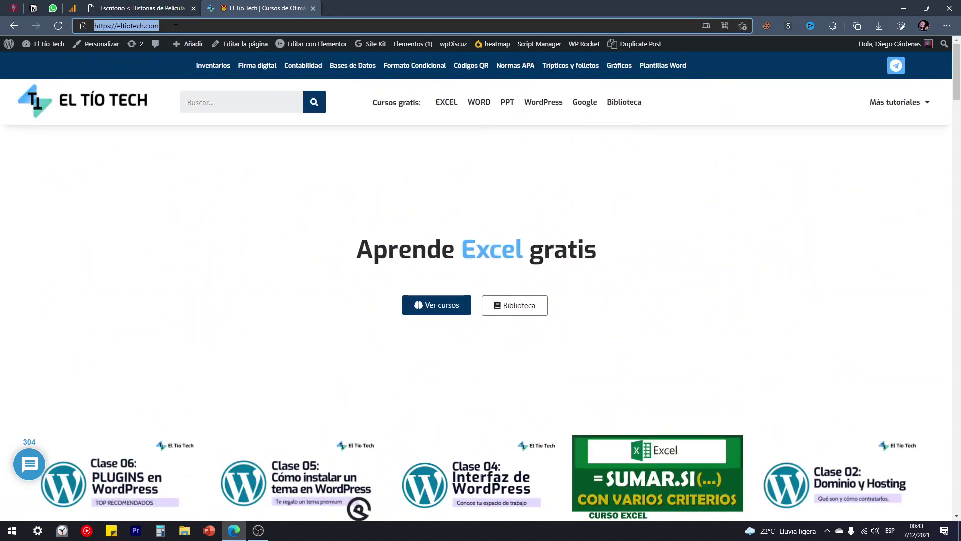
drag(175, 28, 90, 28)
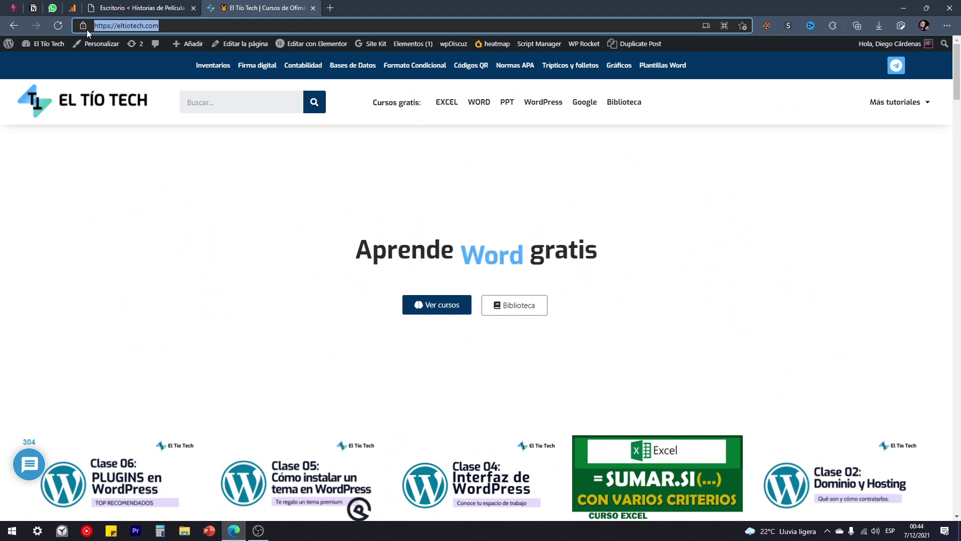
click(112, 28)
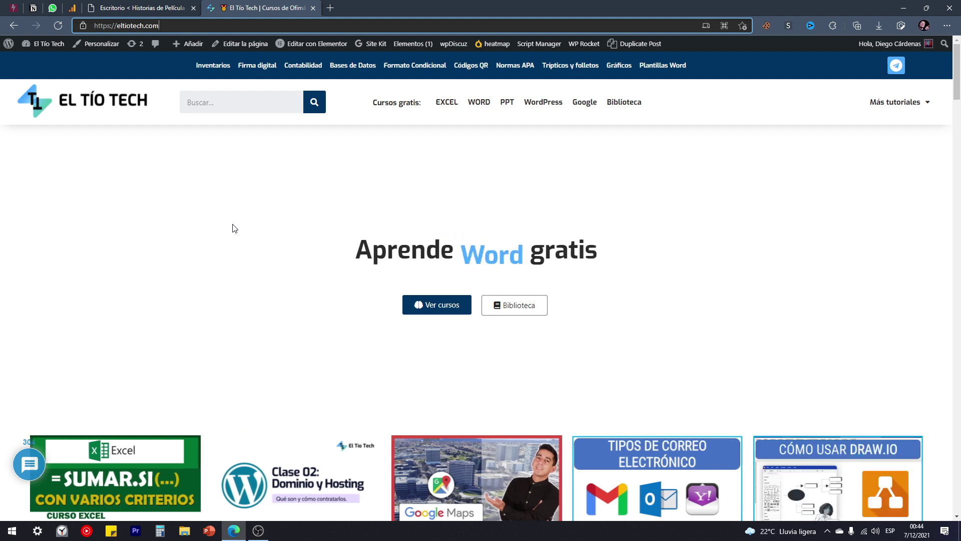
click(329, 7)
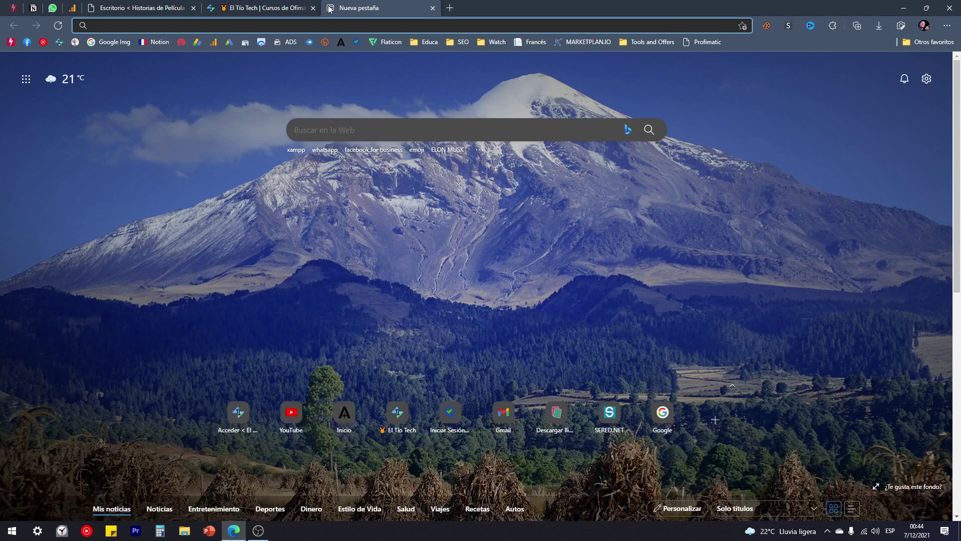
Load ulloaimpresiones.com, view its PRODUCTOS and Contacto pages, then return to El Tío Tech.
text(ulloaimpresiones.com)
key(Return)
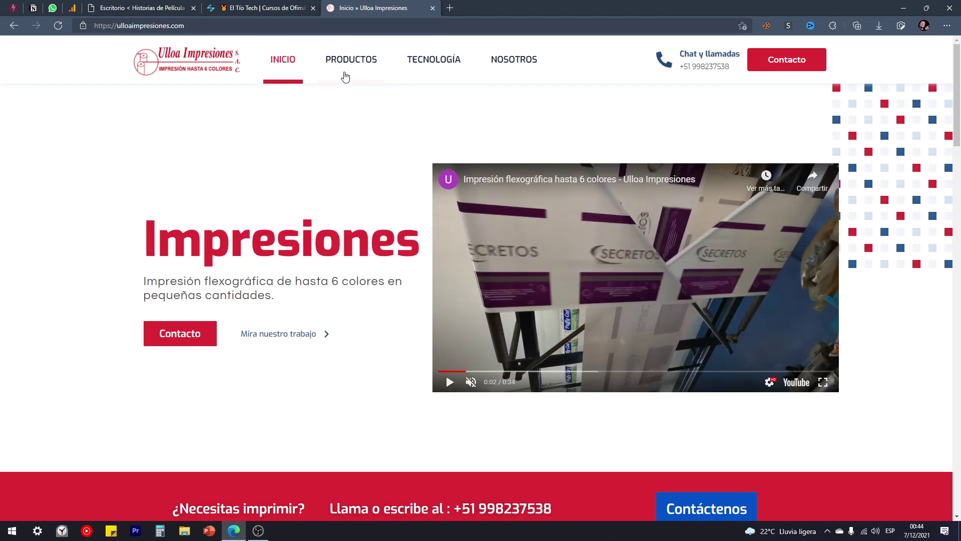
click(349, 65)
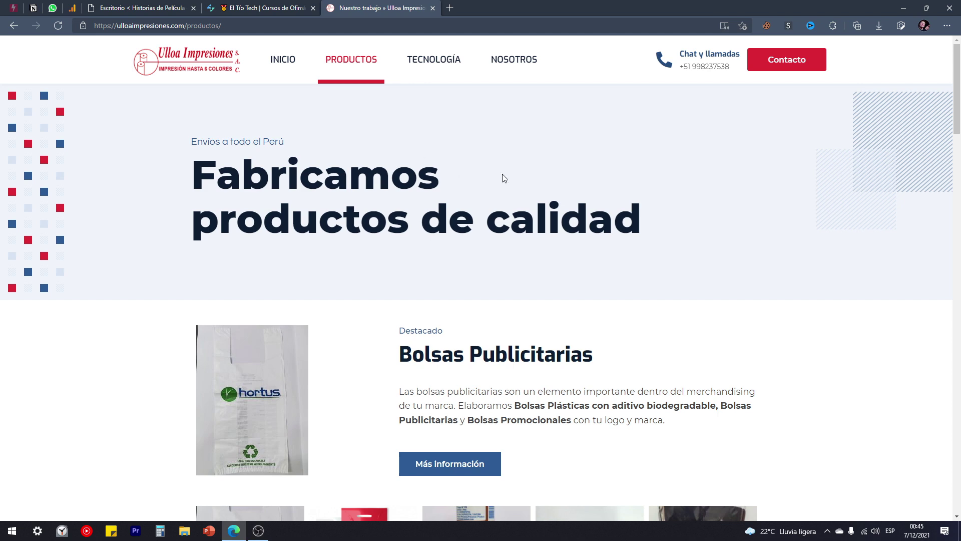
click(779, 69)
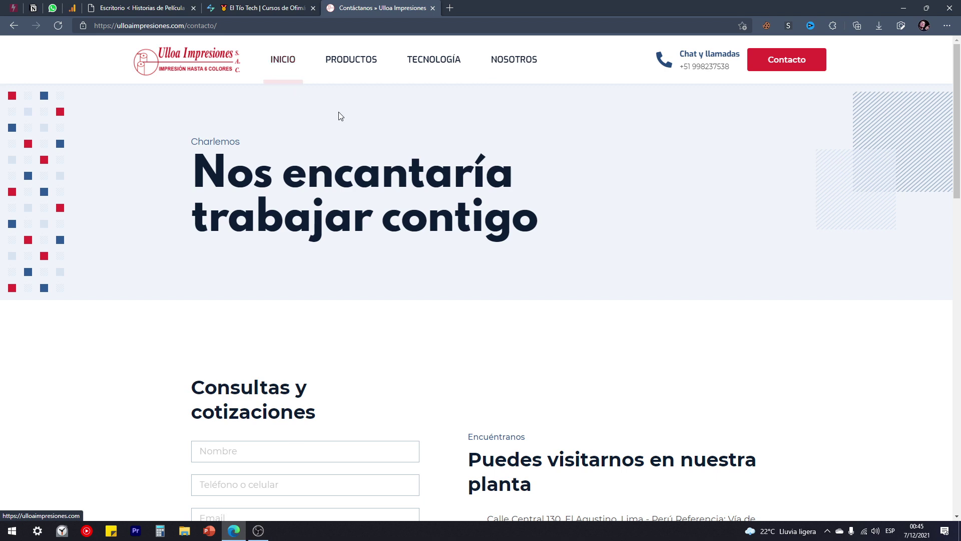
scroll(378, 155, down, 3)
scroll(379, 181, up, 3)
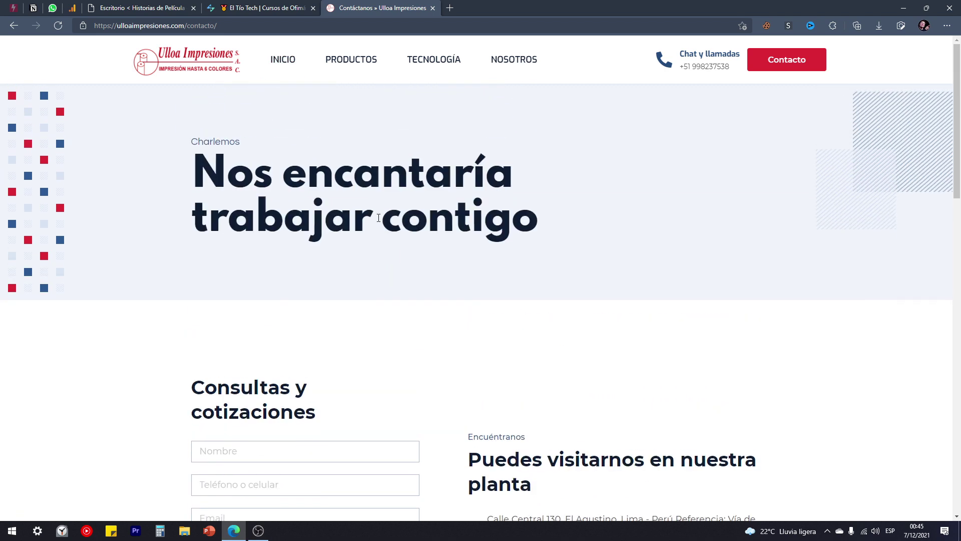
key(ctrl+shift+Tab)
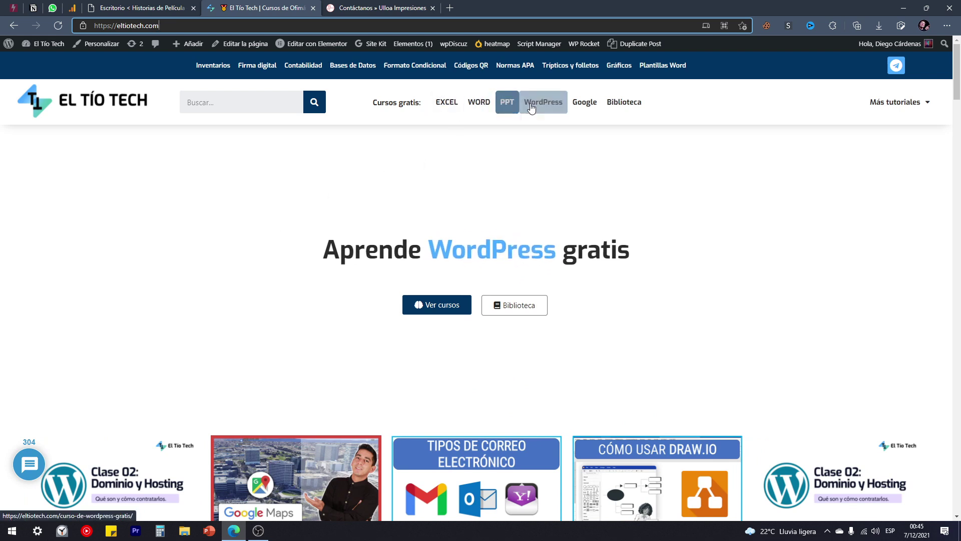
Go to the free Word course page and open its Chapter 1 link in a new tab.
click(508, 139)
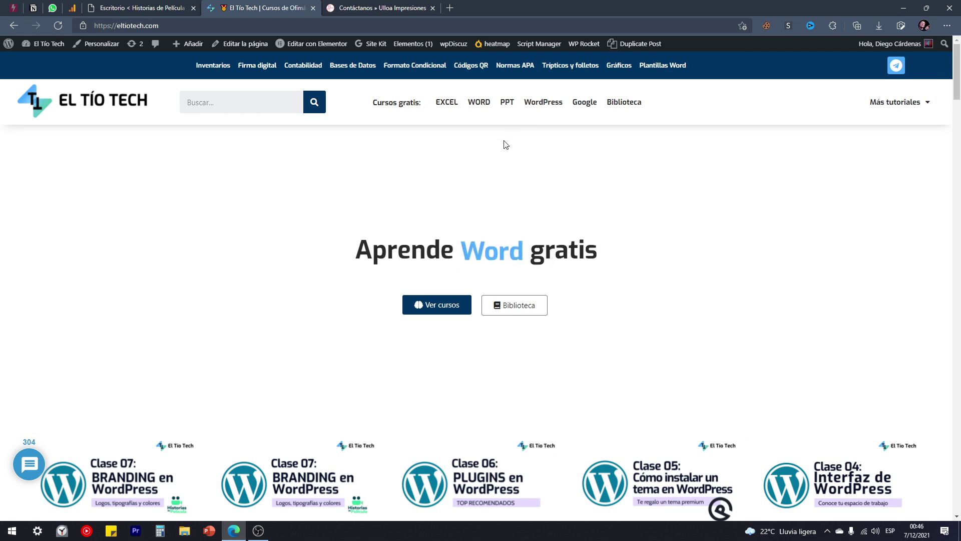
click(478, 111)
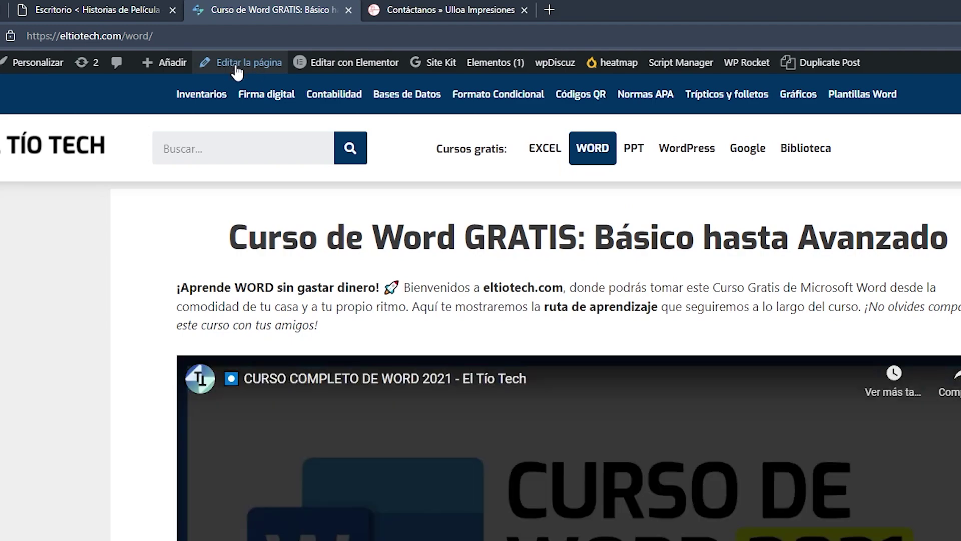
scroll(235, 270, down, 7)
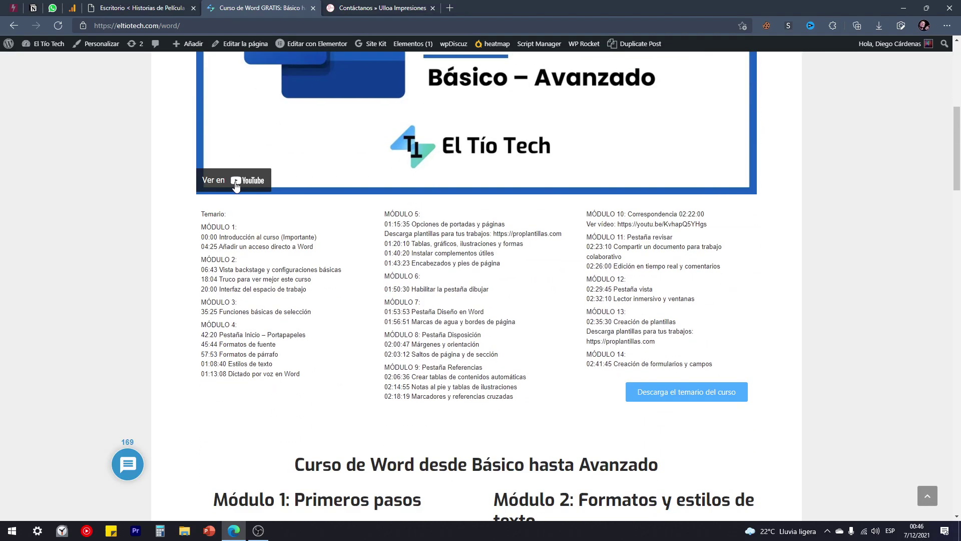
scroll(236, 185, down, 7)
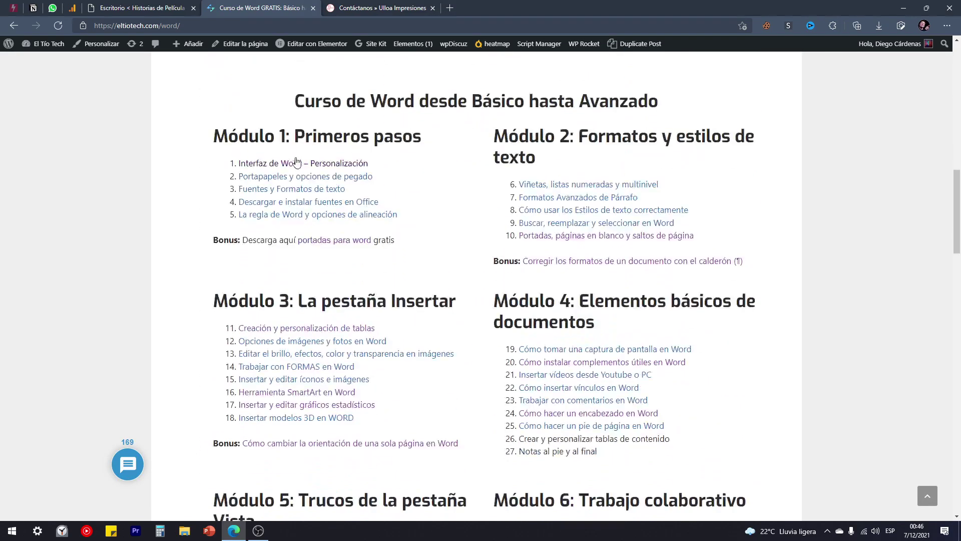
right_click(279, 168)
click(310, 175)
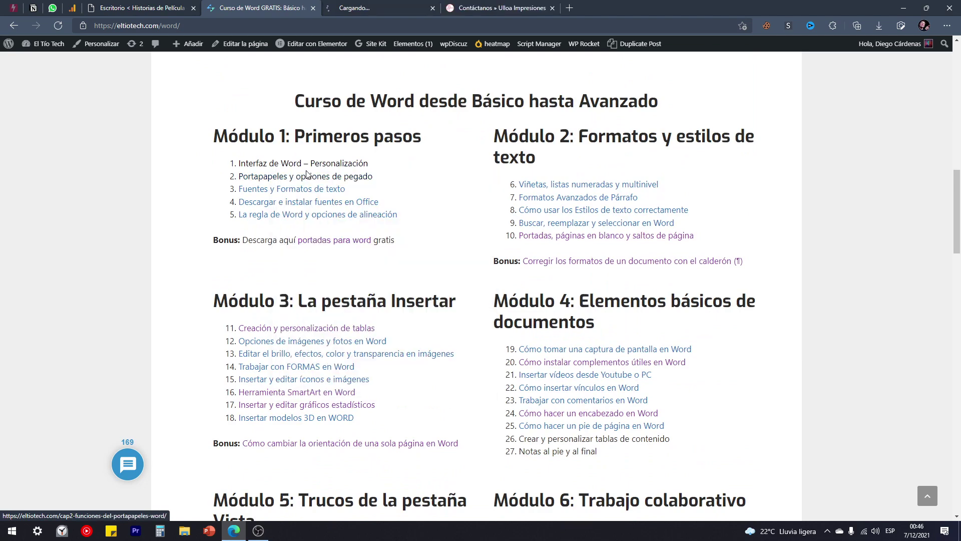
View Chapter 1, close it and the Ulloa Impresiones tab, and return to El Tío Tech's home page.
click(353, 6)
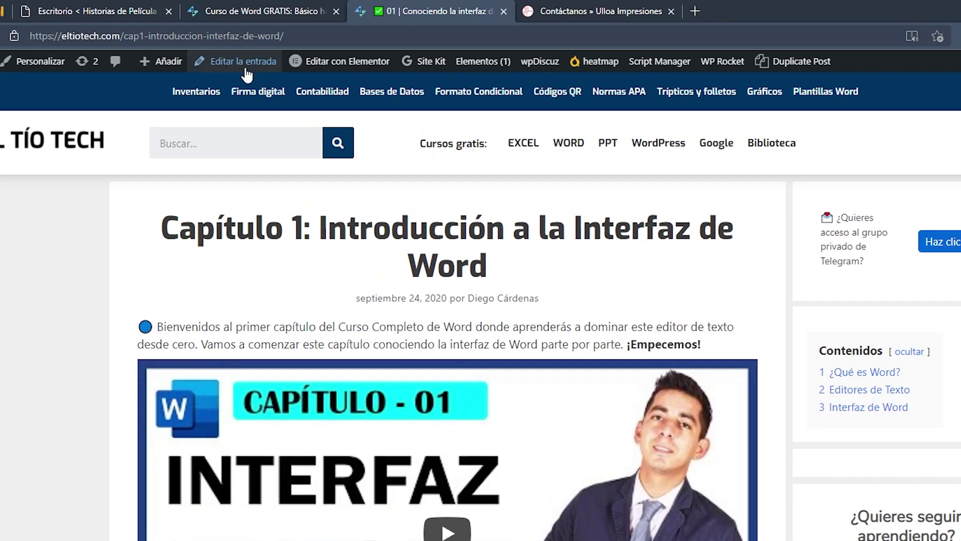
click(274, 11)
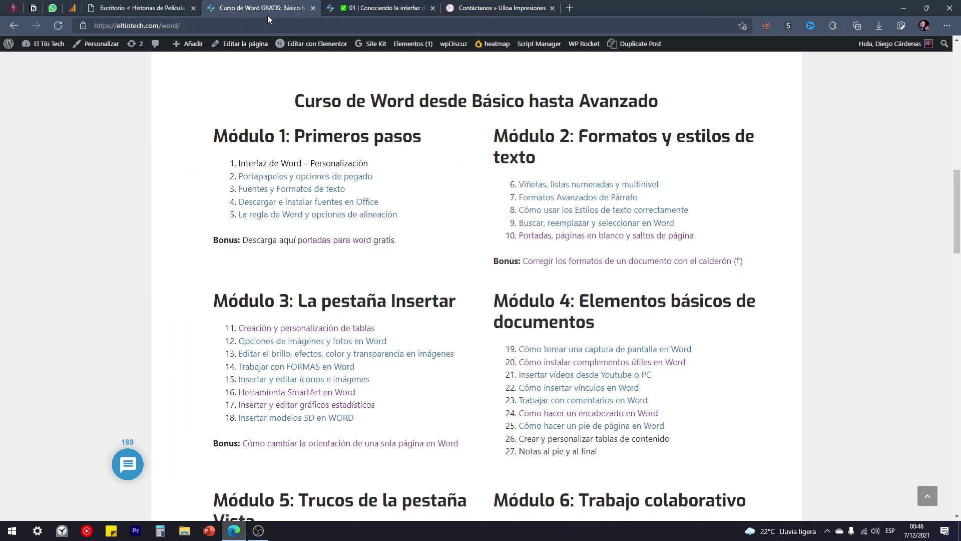
scroll(316, 283, up, 10)
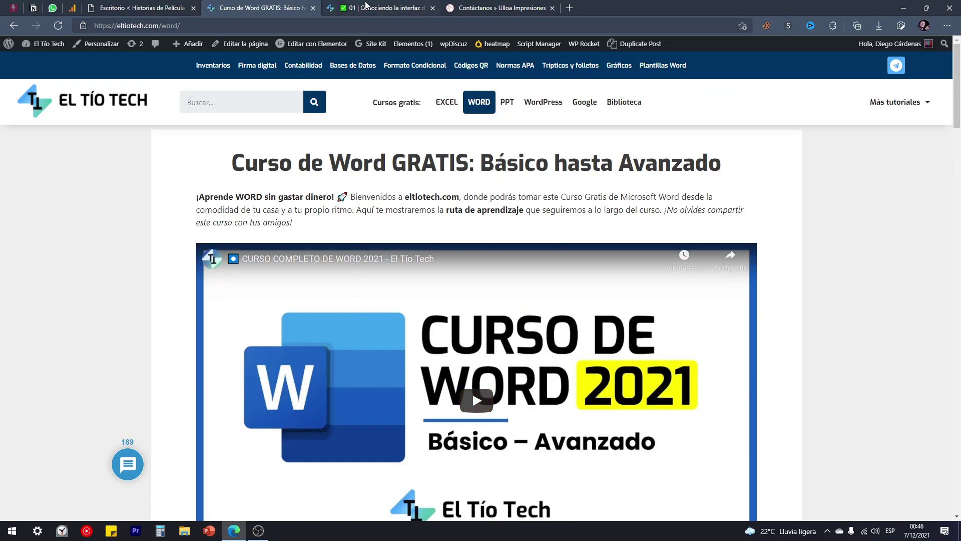
click(368, 7)
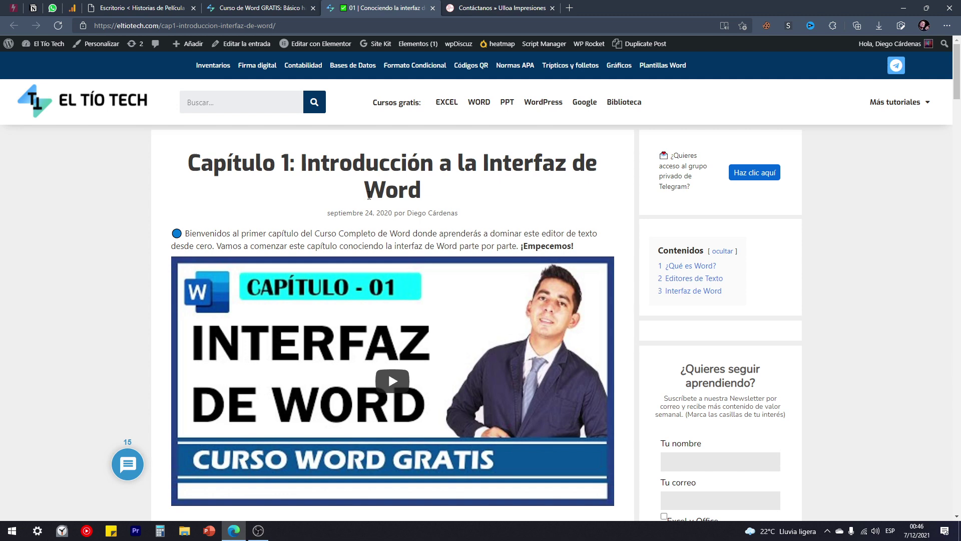
click(432, 8)
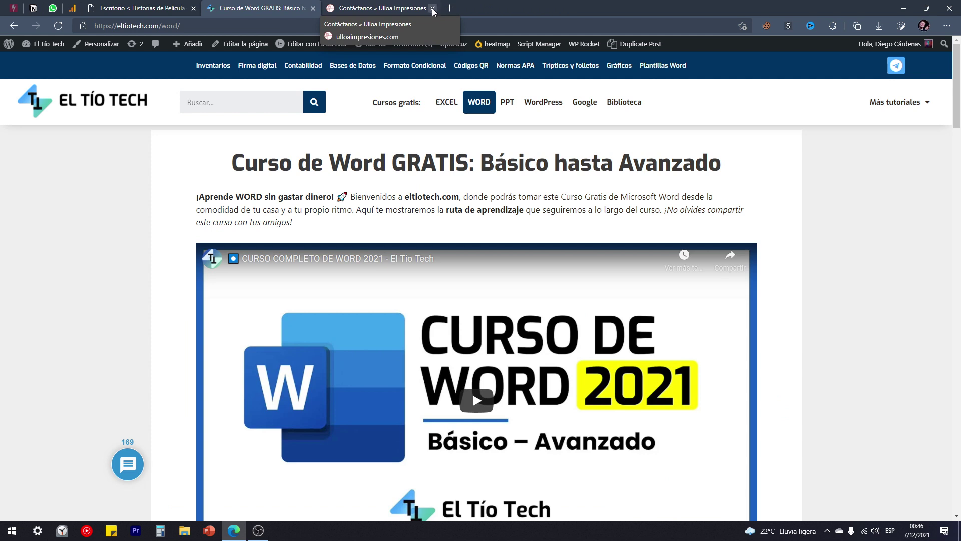
click(432, 8)
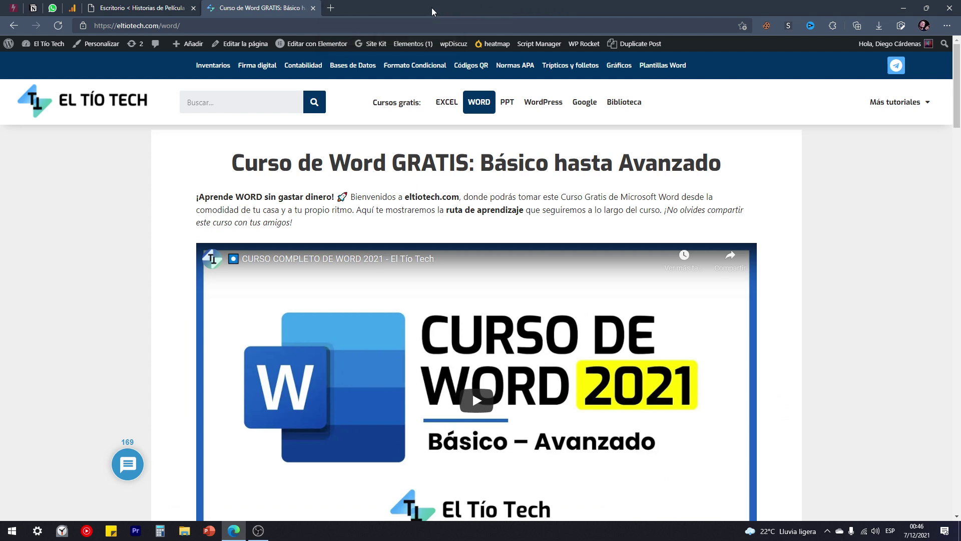
click(125, 110)
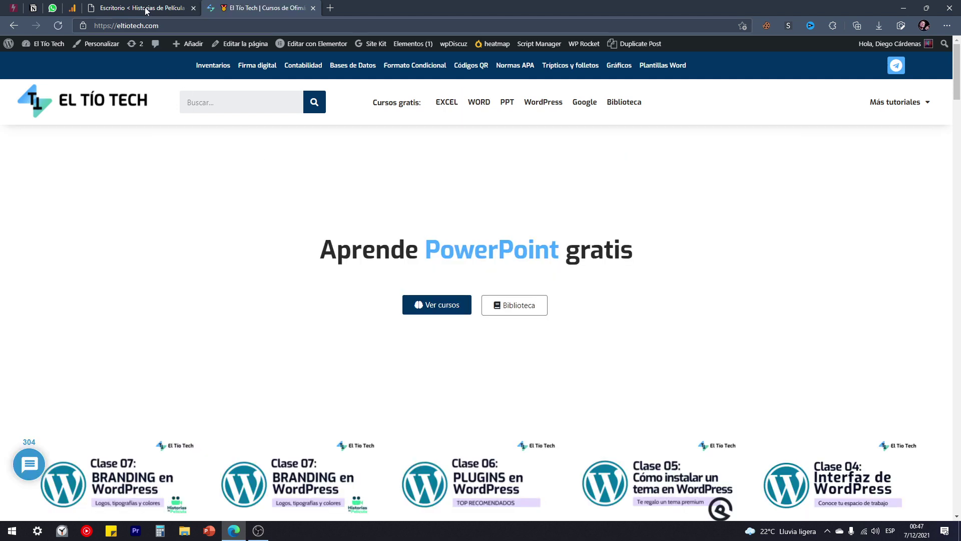
On the Historias de Película dashboard, list all 10 pages under Páginas > Todas las páginas.
click(145, 8)
mouse_move(171, 41)
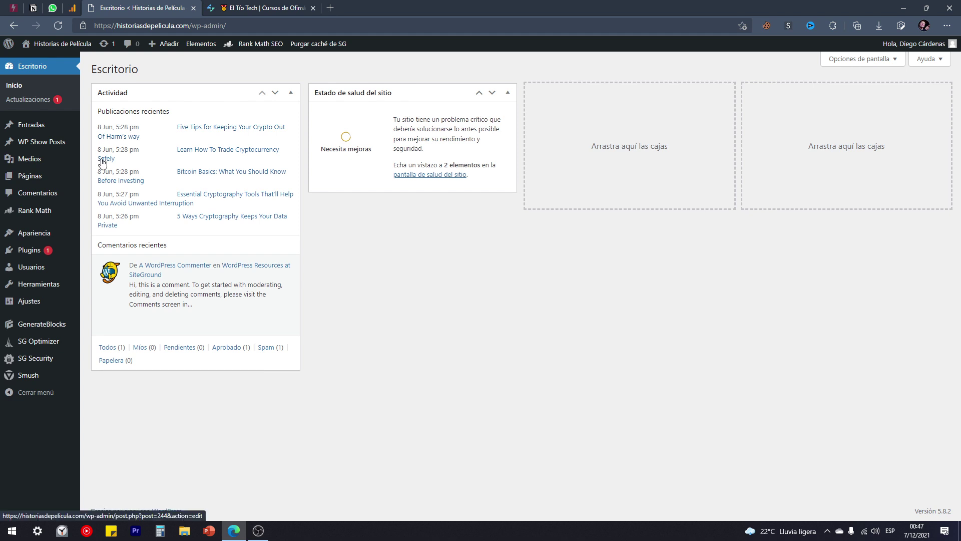
mouse_move(28, 179)
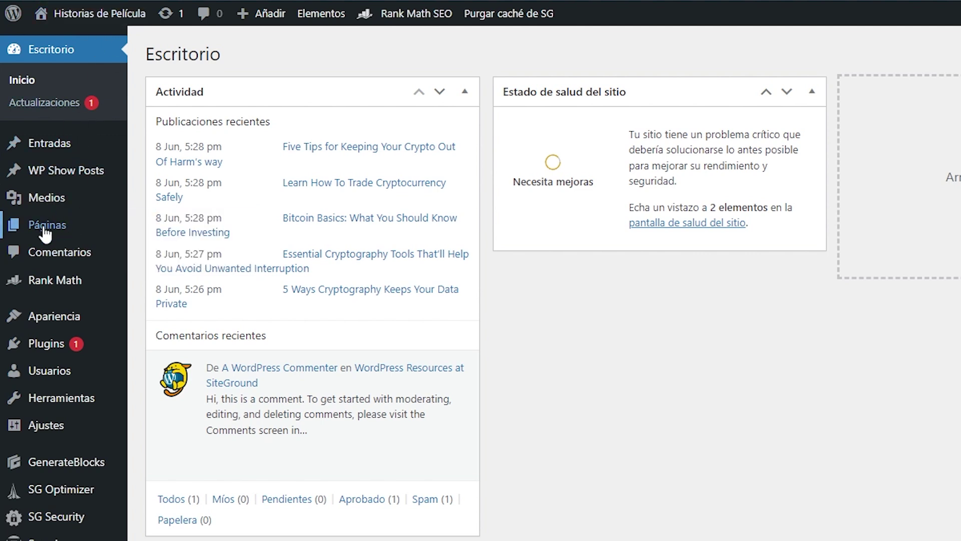
mouse_move(45, 231)
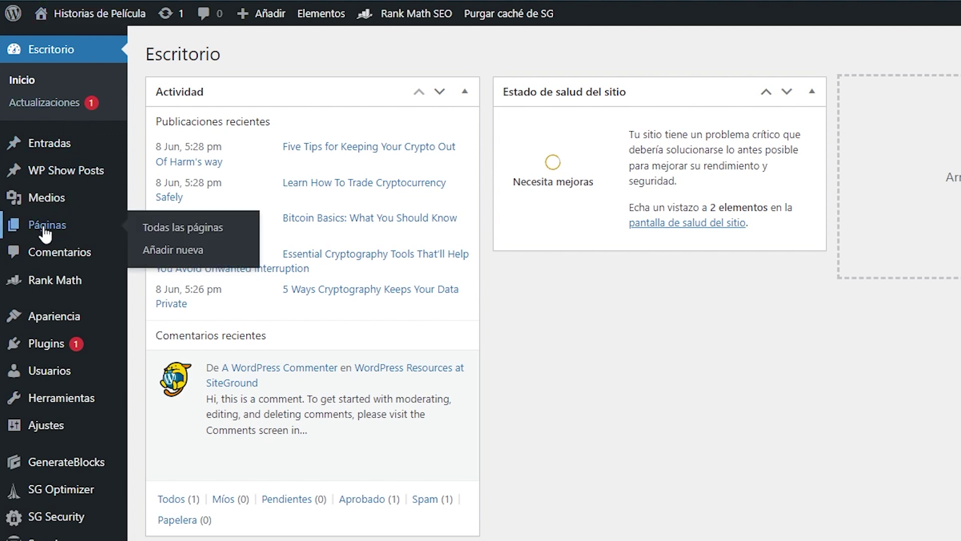
click(45, 230)
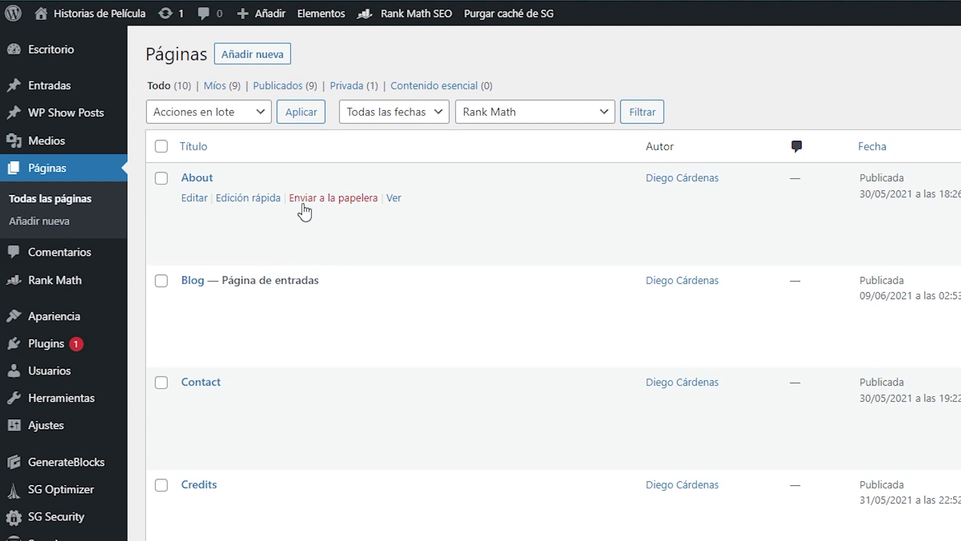
scroll(290, 230, down, 8)
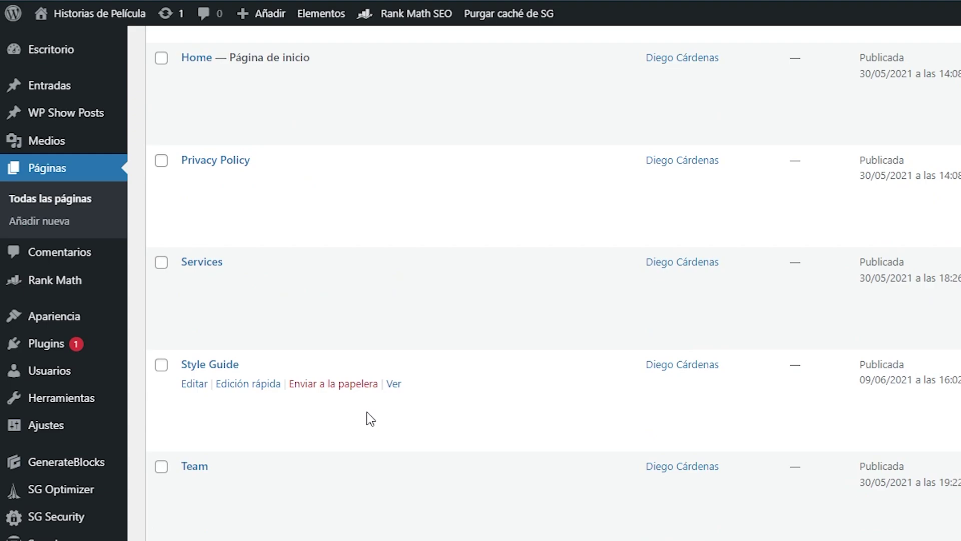
scroll(367, 413, up, 6)
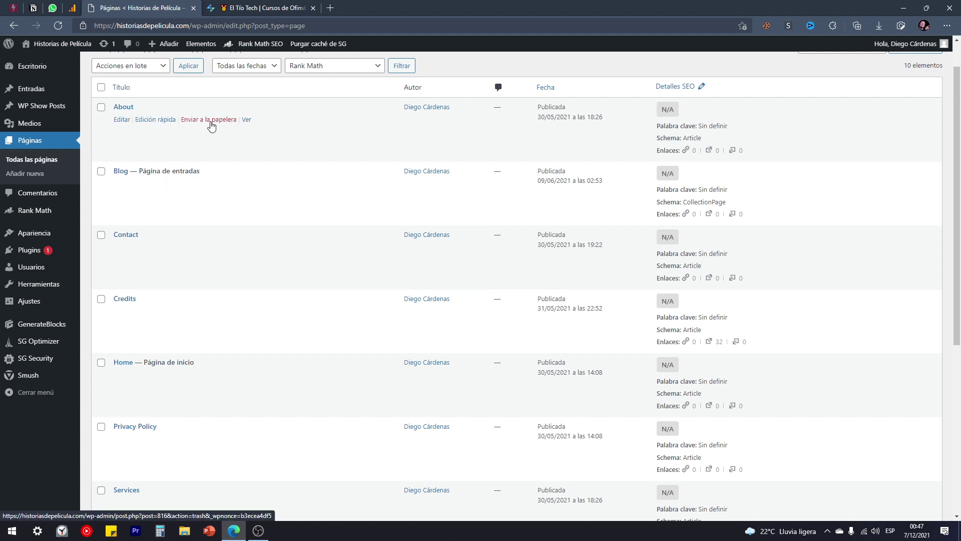
scroll(173, 251, down, 3)
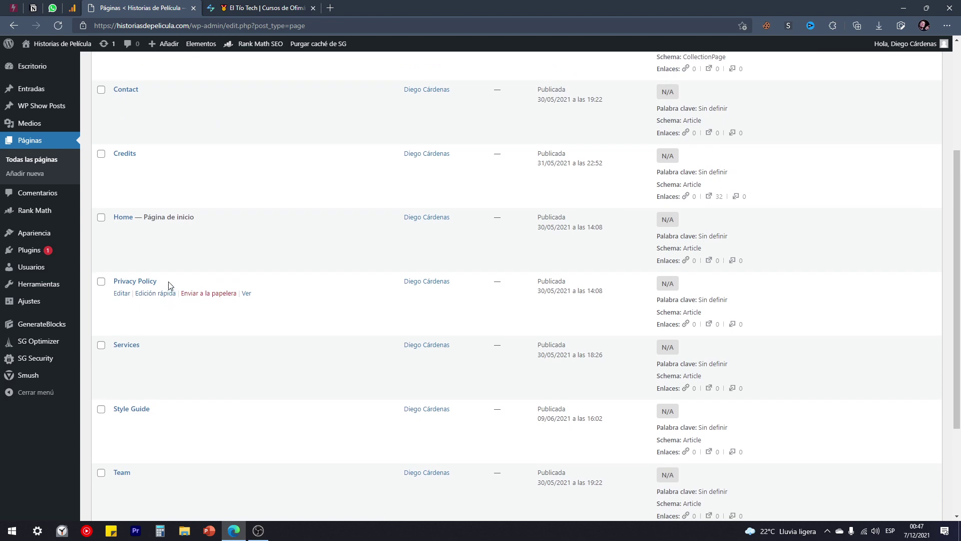
scroll(168, 281, up, 4)
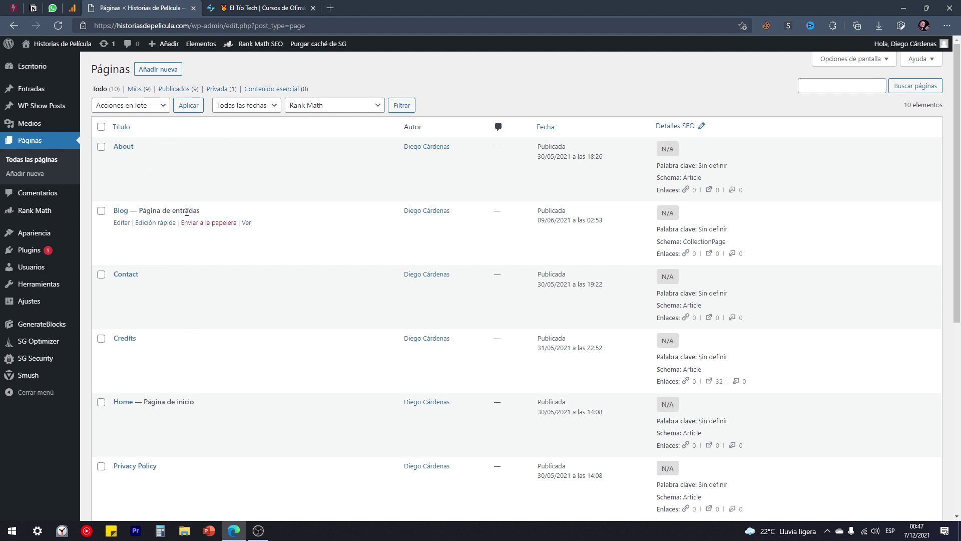
scroll(203, 258, down, 5)
scroll(205, 260, up, 5)
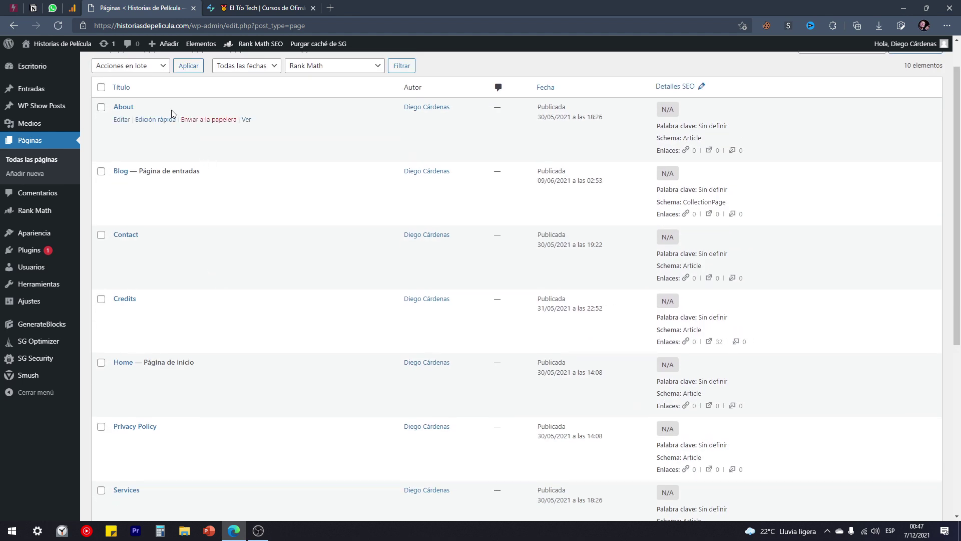
mouse_move(34, 92)
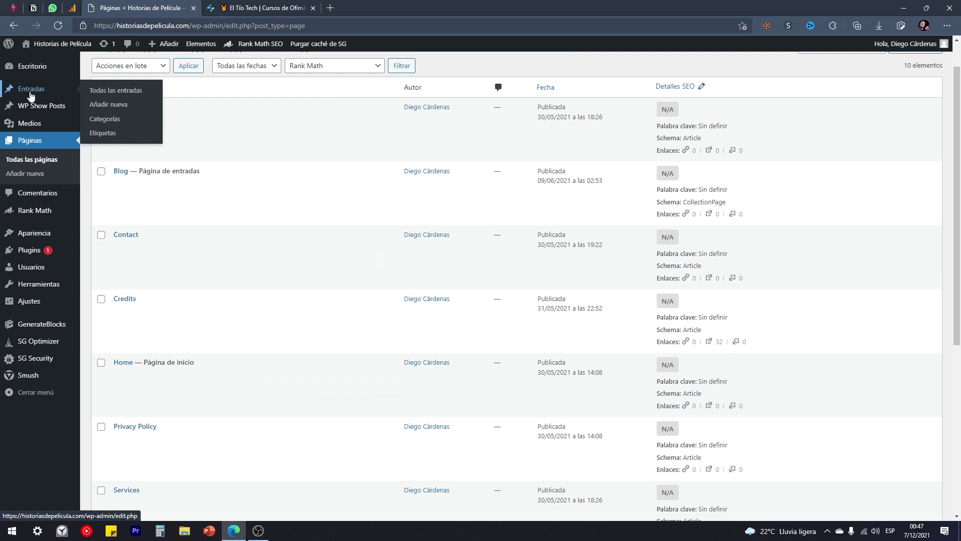
Open the Entradas list in a new tab, review its 16 posts, then right-click the site name.
right_click(33, 93)
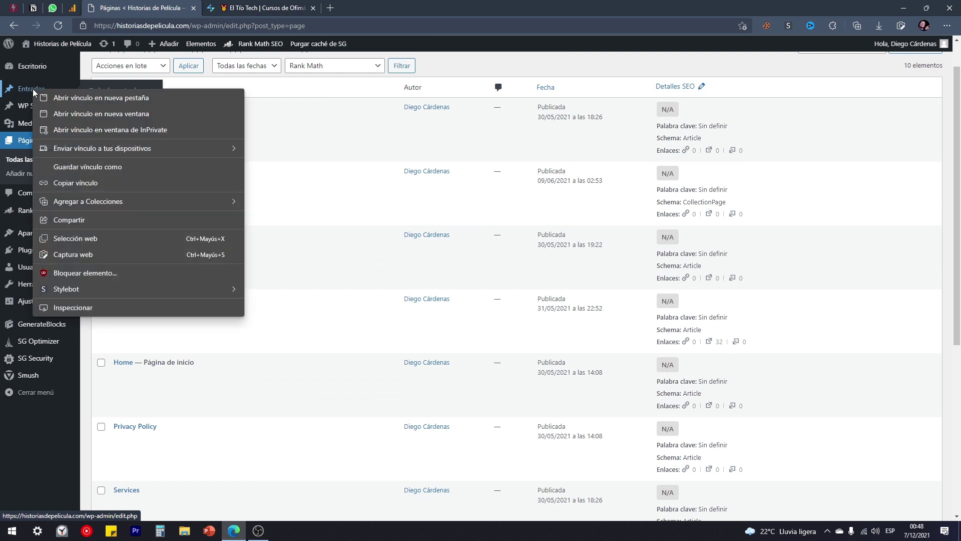
click(77, 97)
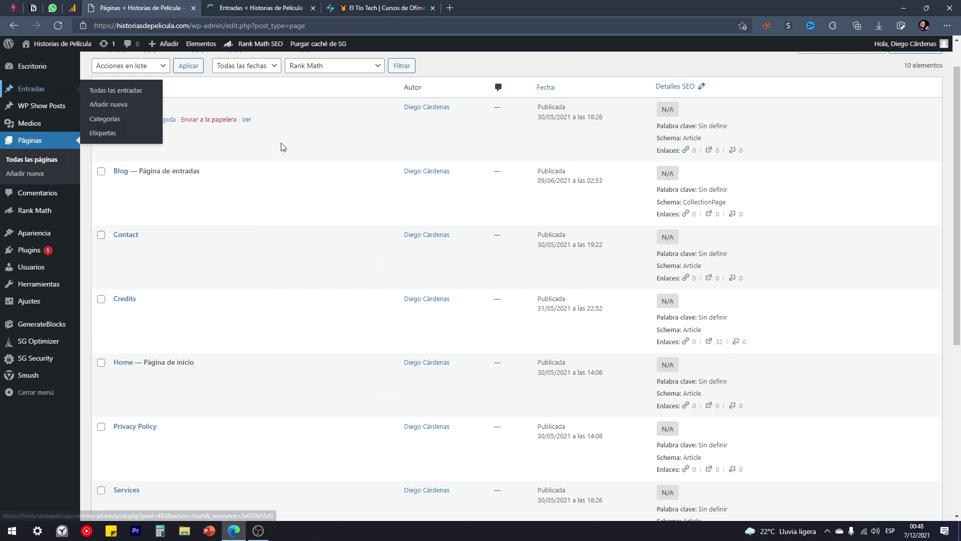
click(265, 6)
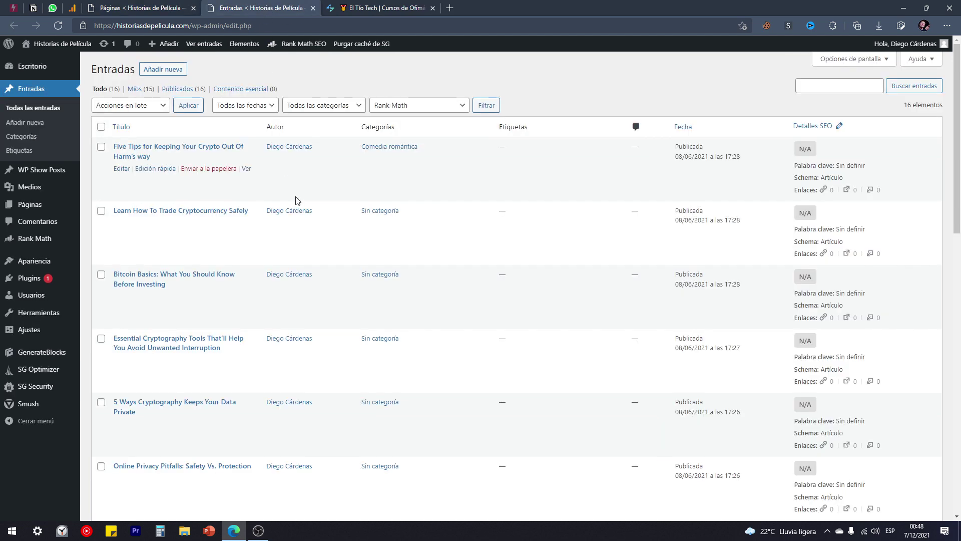
scroll(321, 197, down, 3)
scroll(210, 168, down, 10)
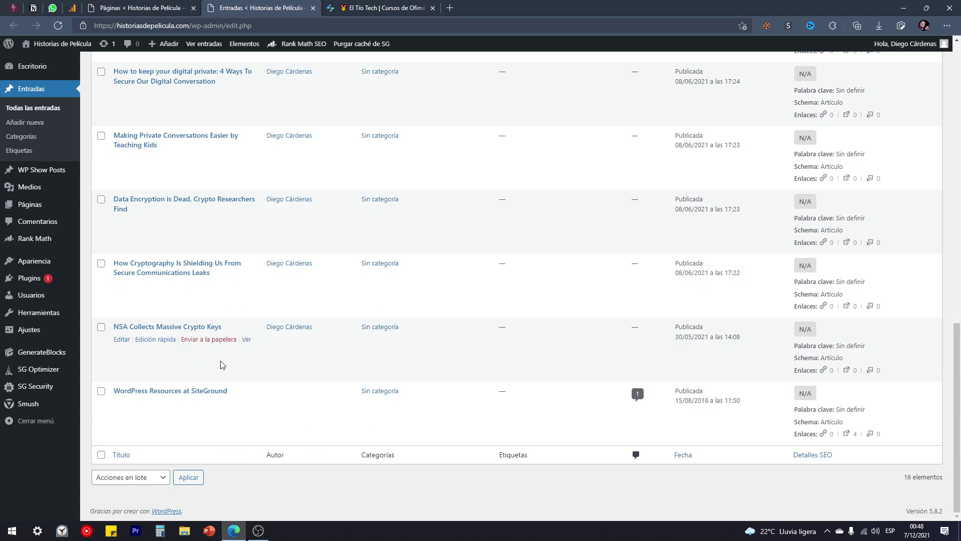
scroll(237, 398, up, 10)
scroll(210, 371, up, 2)
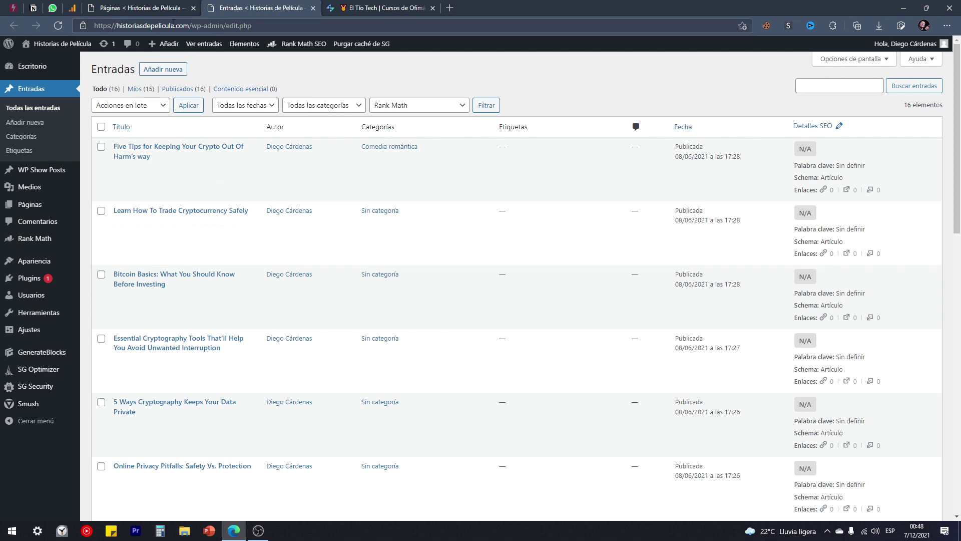
mouse_move(62, 44)
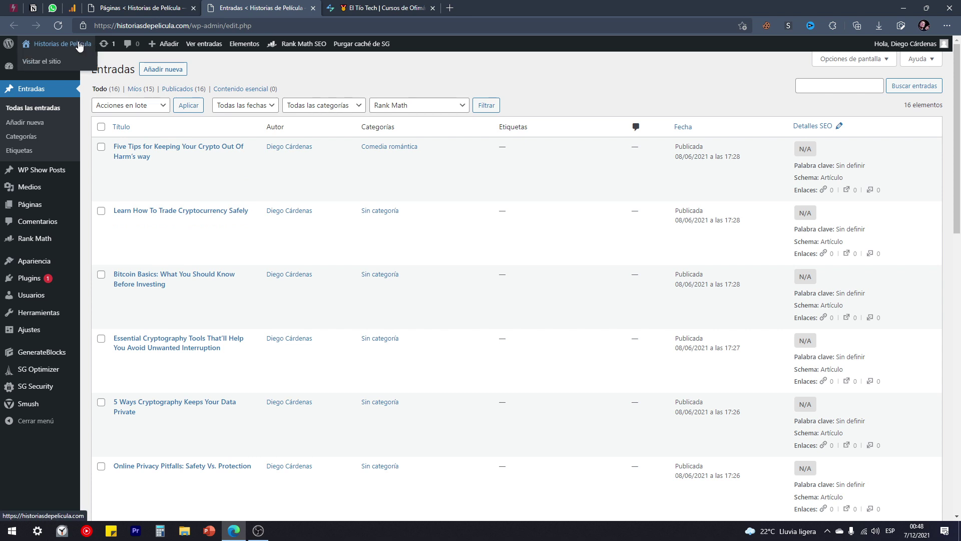
right_click(52, 61)
Open the live Historias de Película home page in a new tab, compare with the YouTube tutorial, then return to Páginas.
click(82, 73)
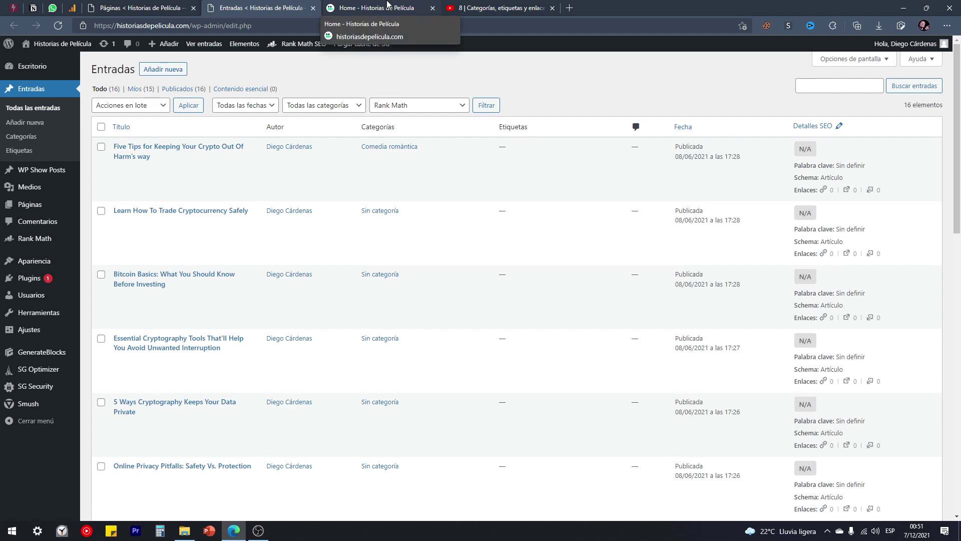
click(387, 6)
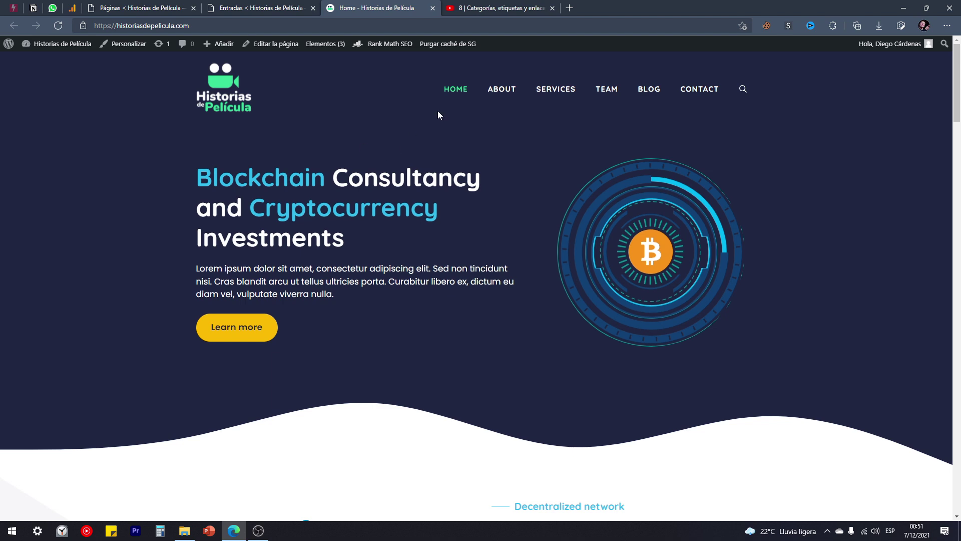
click(493, 7)
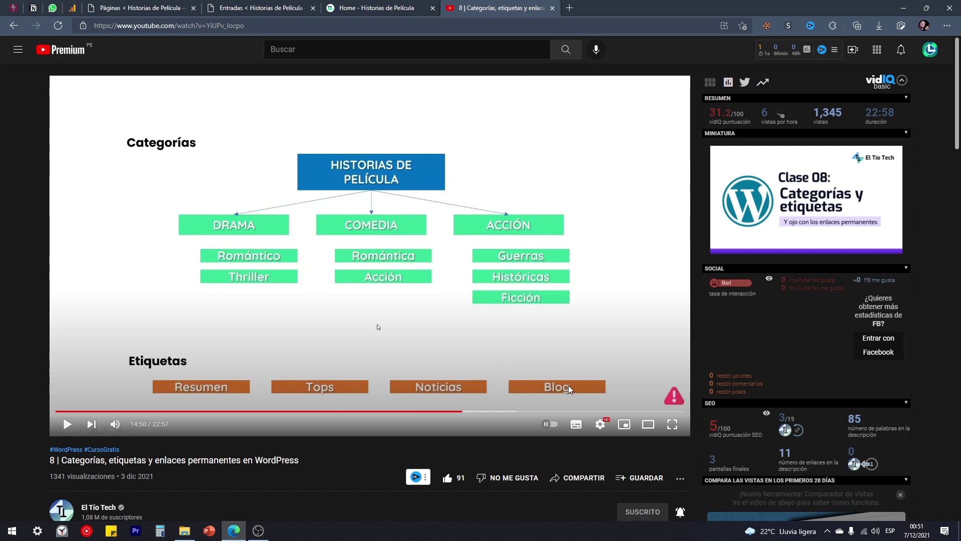
click(377, 7)
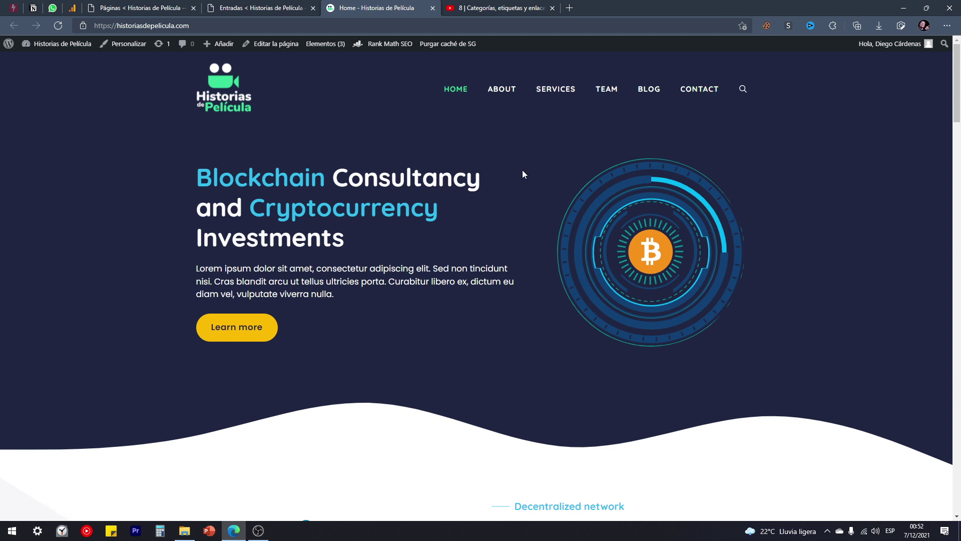
click(495, 10)
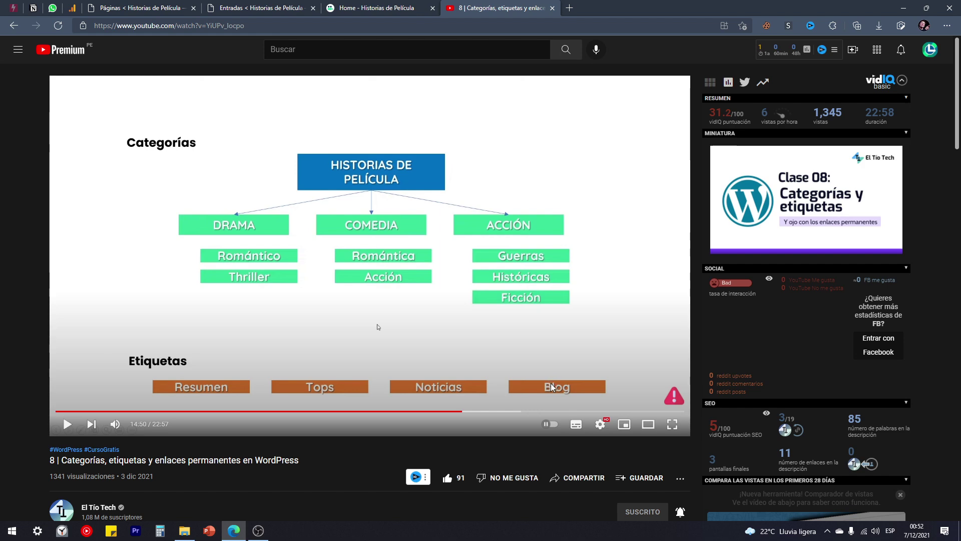
click(143, 6)
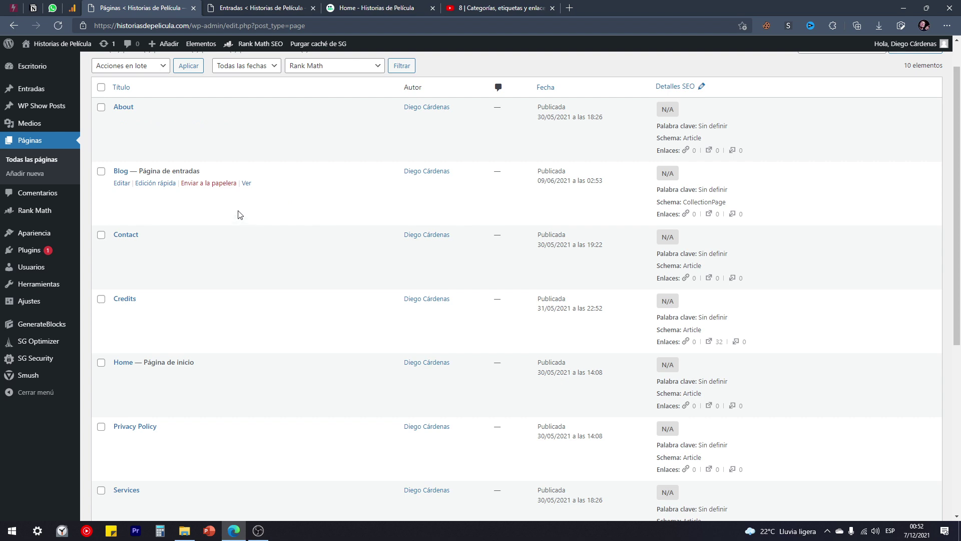
scroll(167, 221, down, 5)
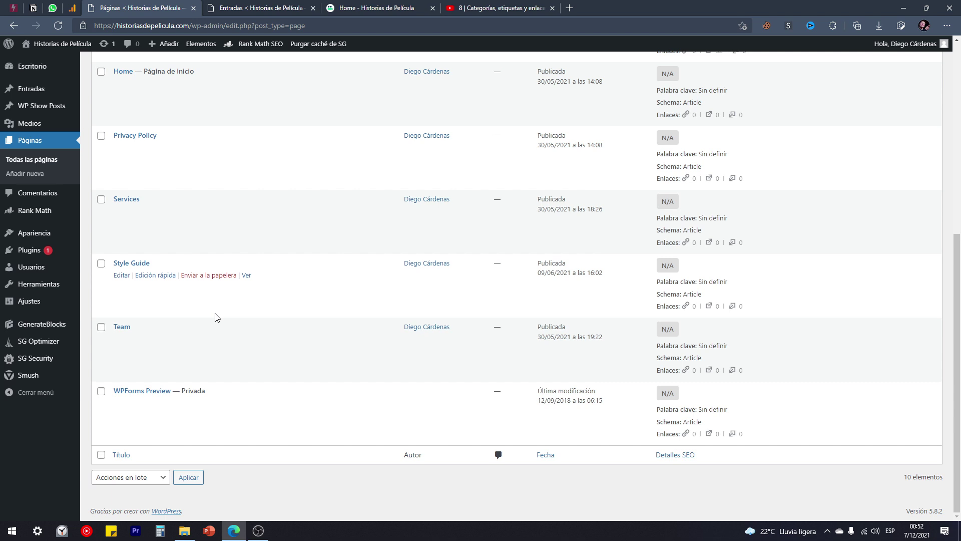
scroll(216, 320, up, 1)
drag(159, 340, 118, 339)
click(164, 339)
click(173, 340)
Open the Style Guide page in a new tab and scroll through its typography and buttons.
right_click(246, 349)
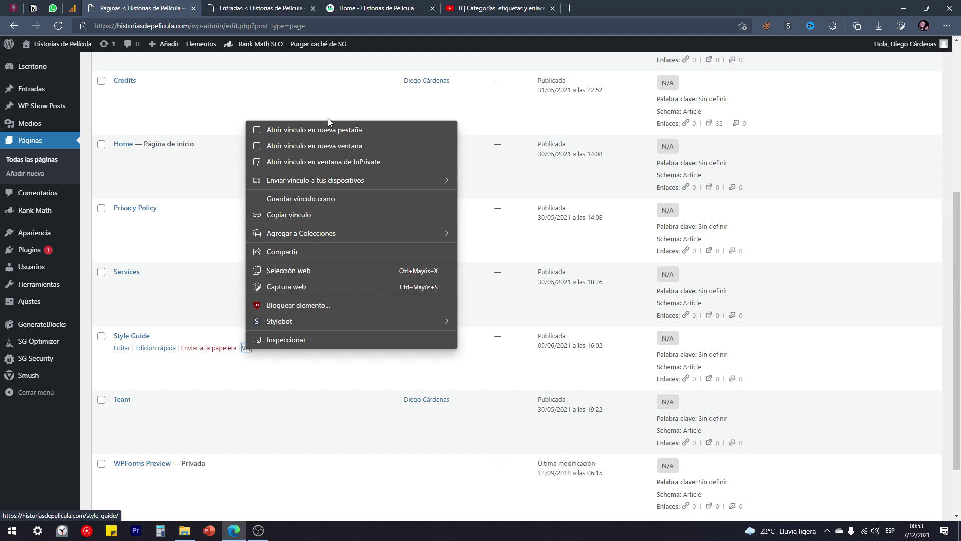
click(328, 130)
click(270, 8)
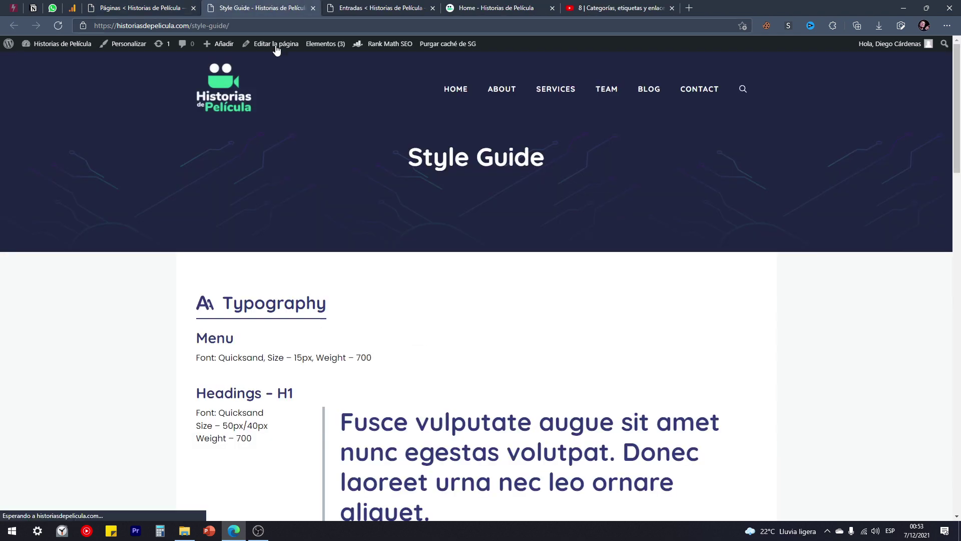
scroll(264, 192, down, 3)
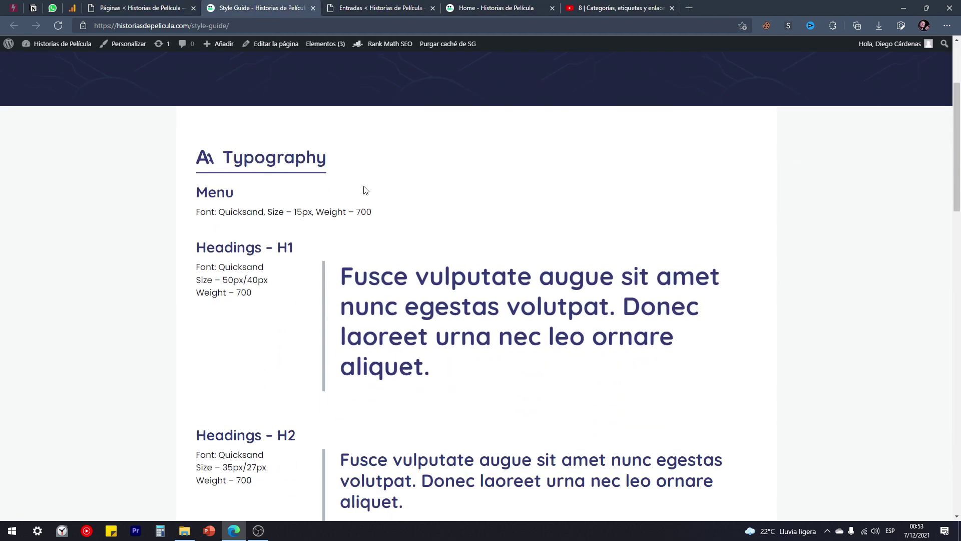
scroll(365, 190, down, 6)
scroll(366, 190, up, 8)
drag(352, 236, 178, 234)
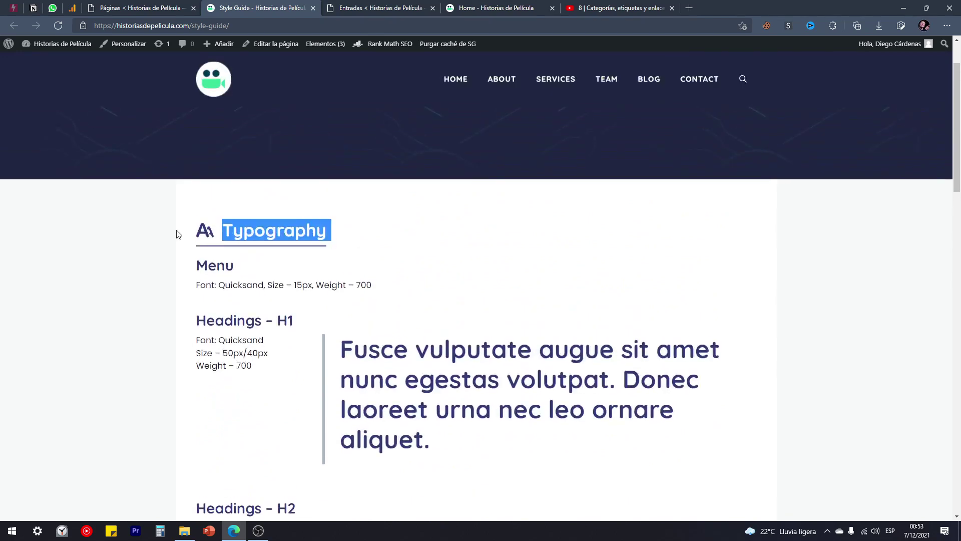
scroll(260, 251, down, 20)
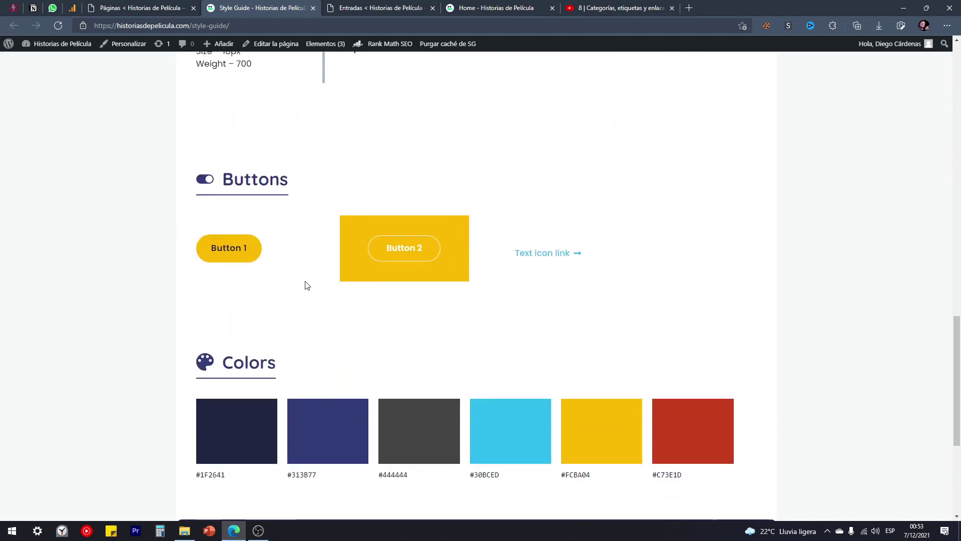
scroll(303, 277, down, 3)
Highlight the six hex colour codes in the palette and scroll through the rest of the Style Guide.
drag(692, 329, 188, 331)
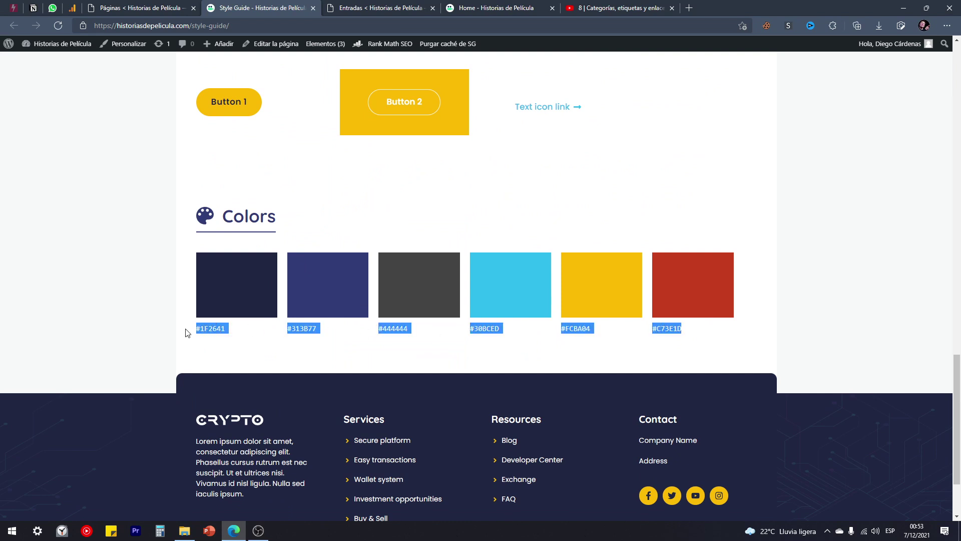
click(257, 345)
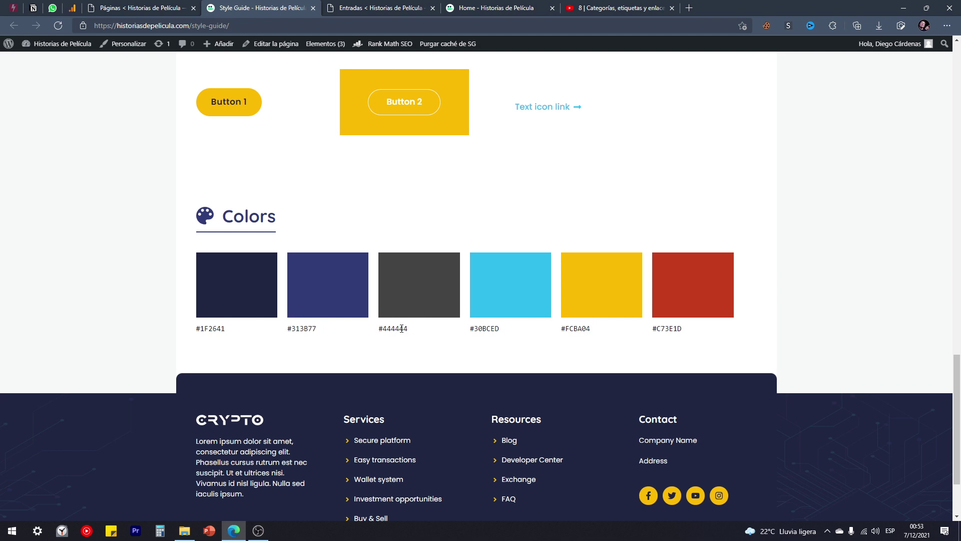
drag(691, 329, 197, 337)
click(253, 340)
scroll(253, 340, up, 15)
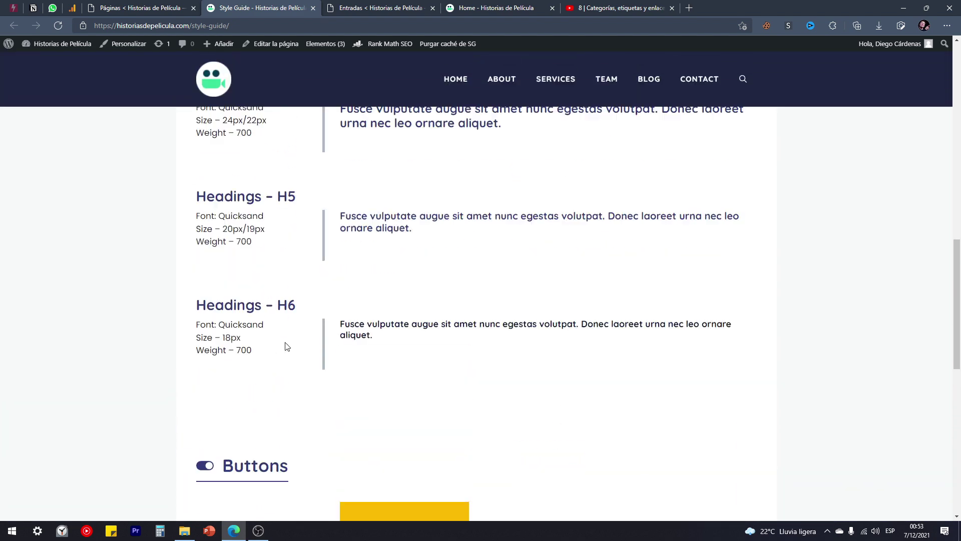
scroll(286, 342, up, 4)
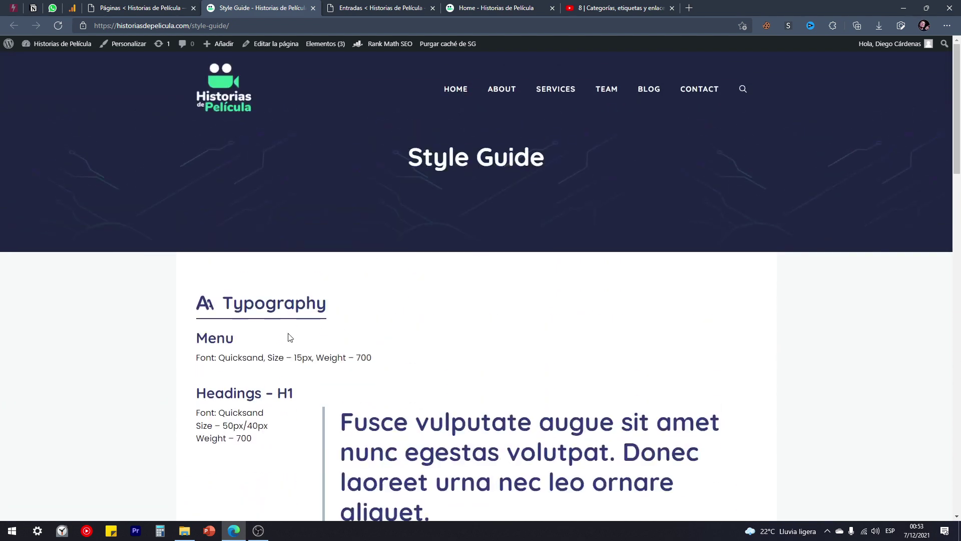
scroll(419, 228, down, 1)
scroll(242, 251, down, 12)
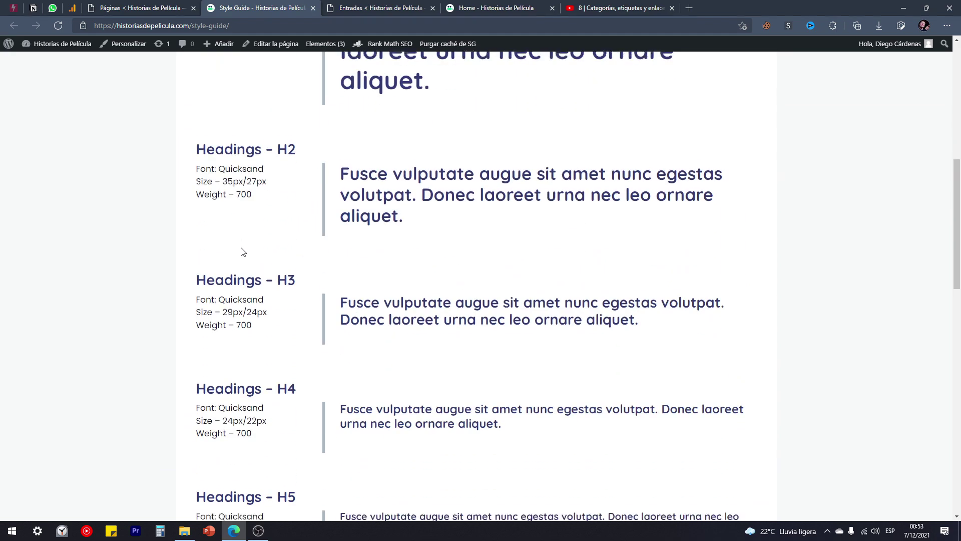
scroll(272, 270, down, 4)
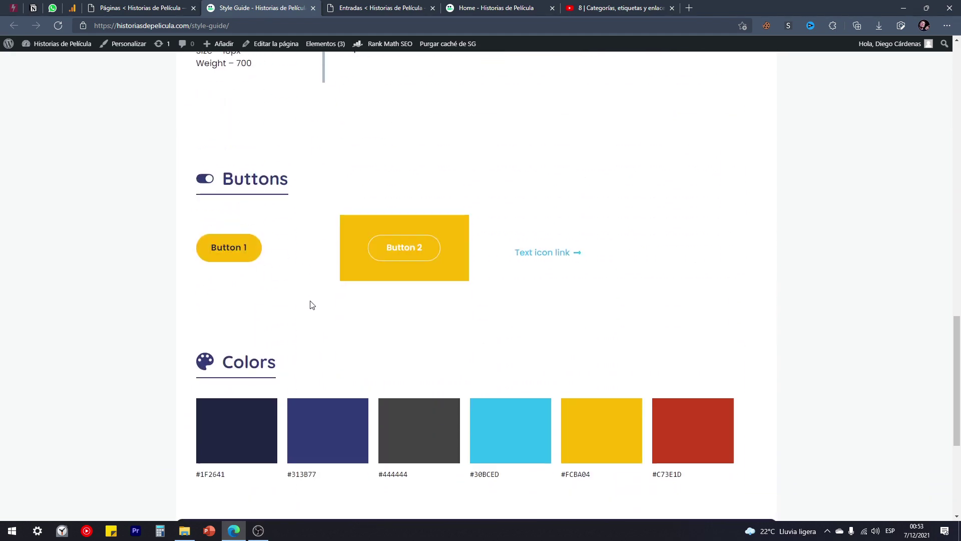
scroll(336, 326, down, 2)
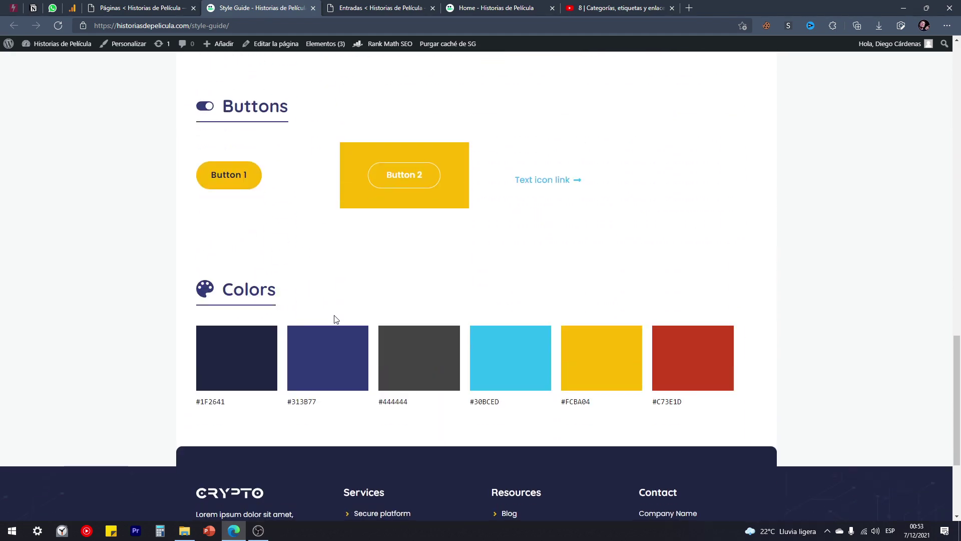
scroll(328, 307, down, 3)
scroll(322, 306, up, 1)
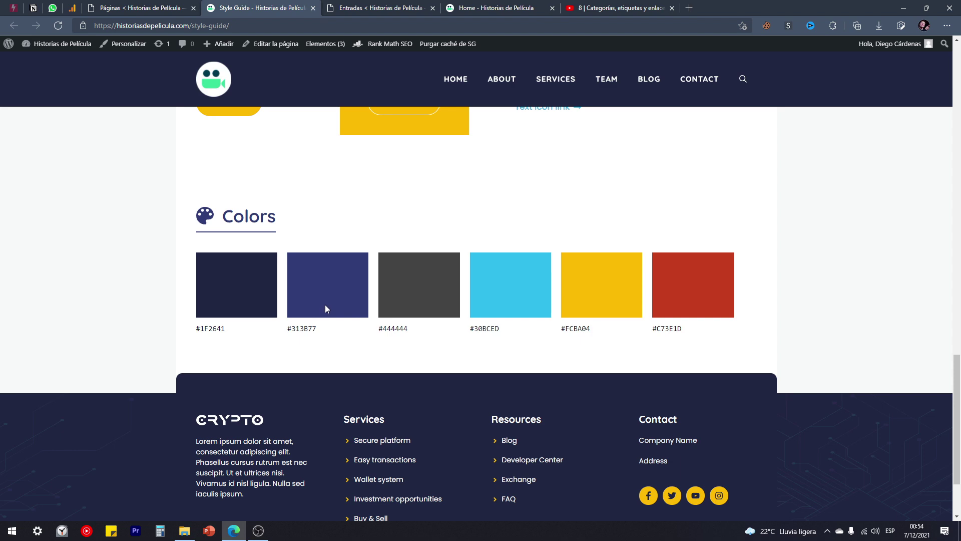
scroll(328, 313, up, 6)
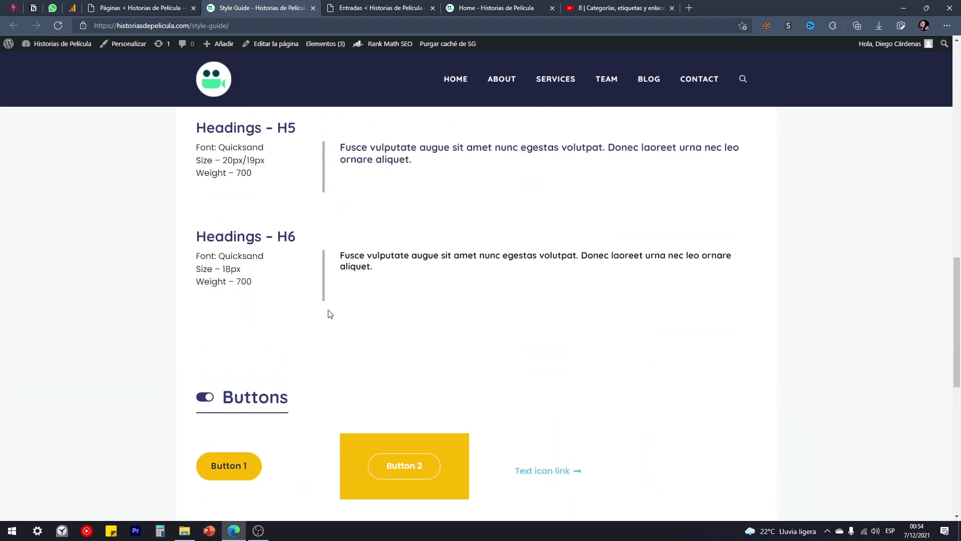
scroll(328, 314, up, 10)
scroll(331, 320, up, 3)
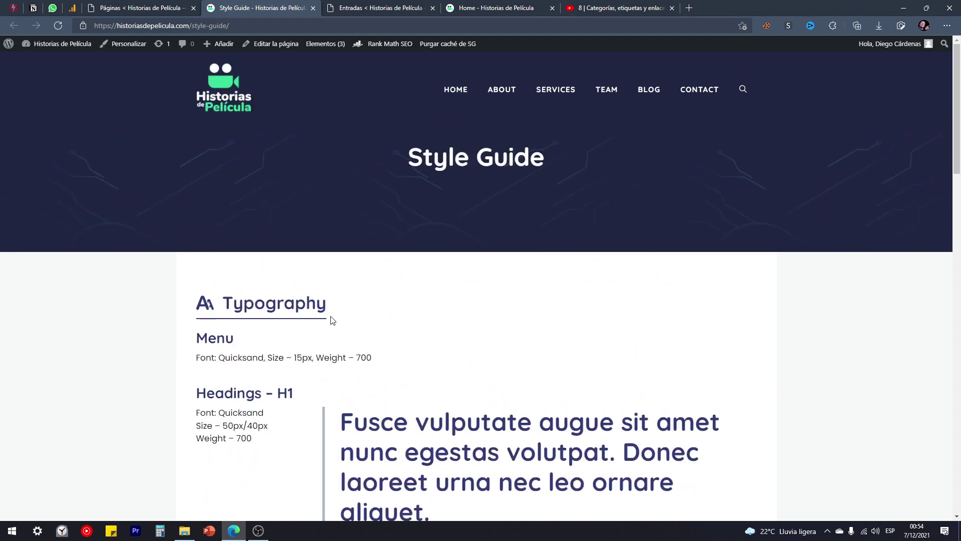
Close the Style Guide tab and open the live Contact page in a new tab to review it.
click(312, 7)
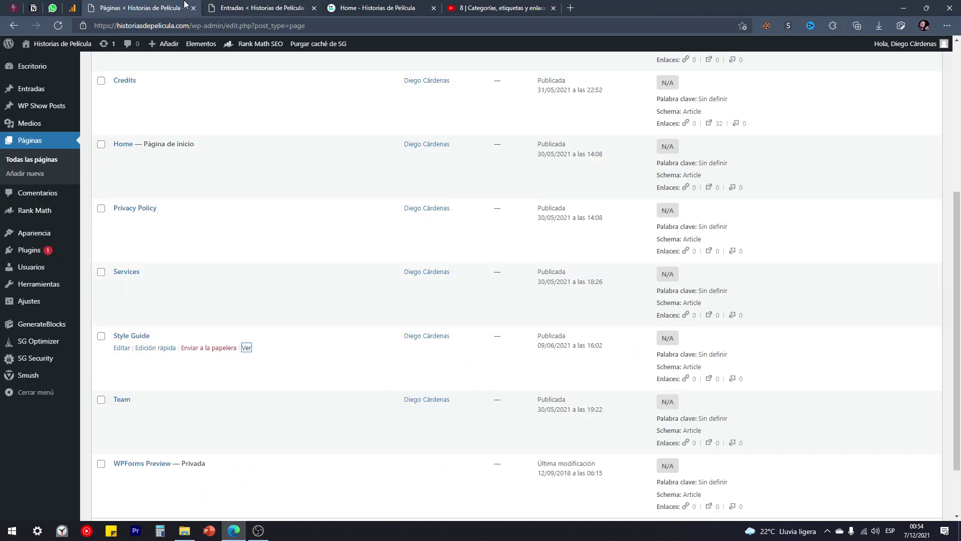
scroll(210, 236, up, 4)
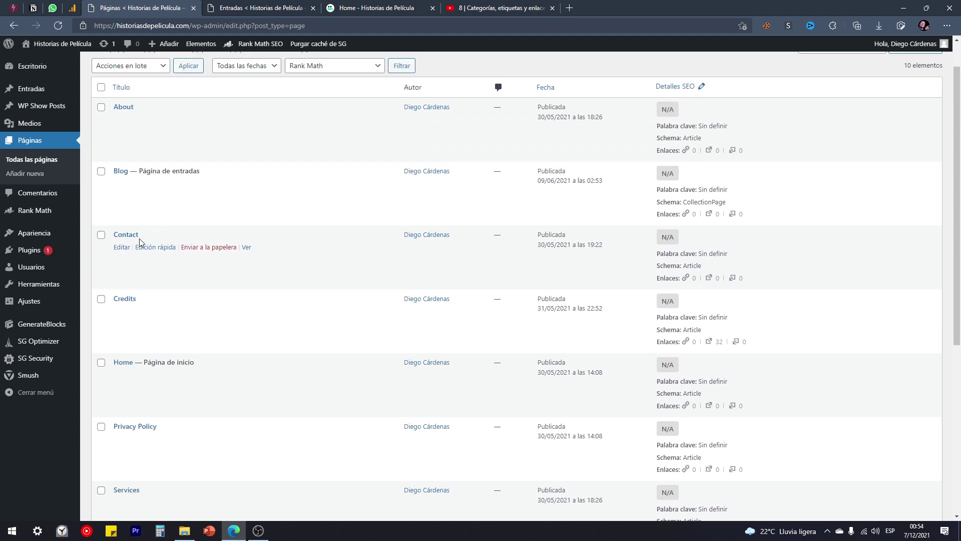
right_click(250, 248)
click(271, 253)
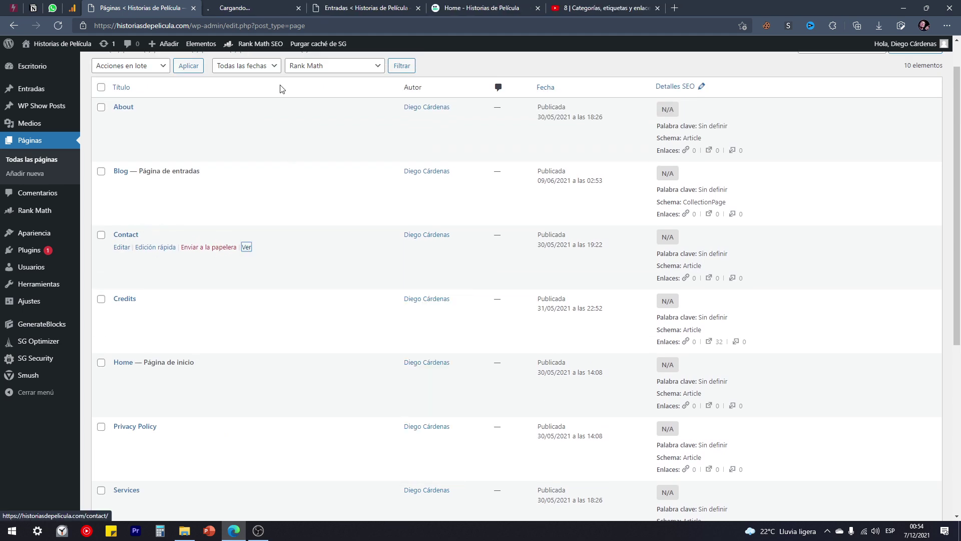
key(ctrl+Tab)
scroll(300, 199, down, 1)
scroll(411, 201, up, 1)
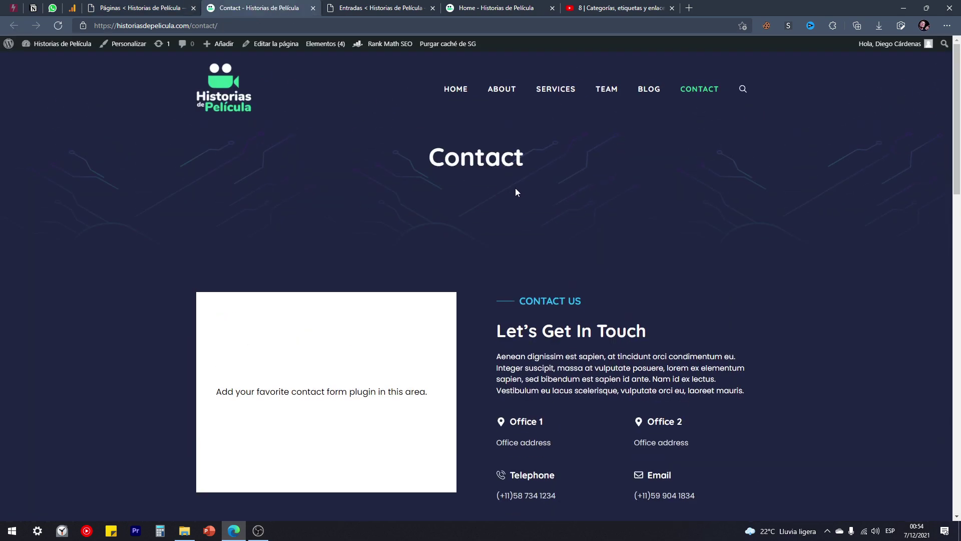
scroll(538, 166, down, 6)
scroll(595, 219, up, 3)
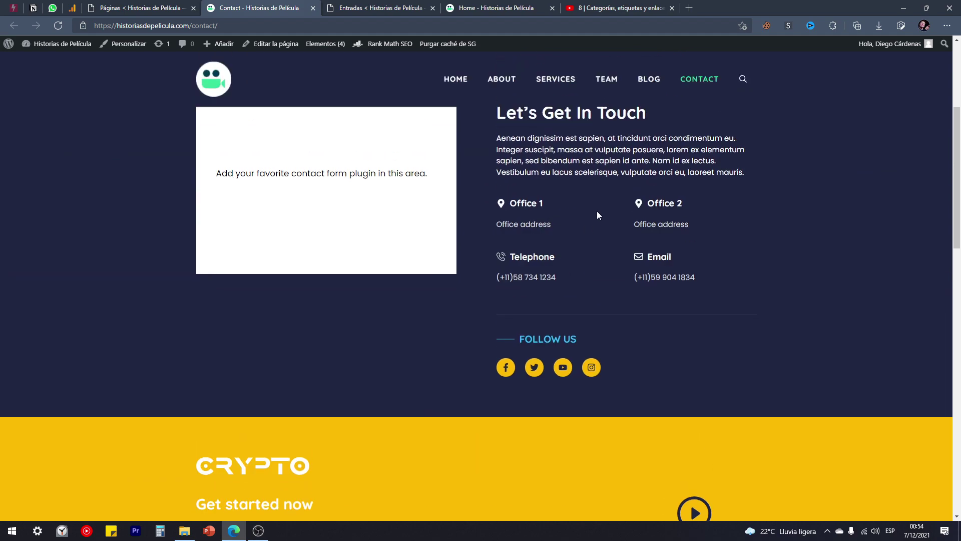
scroll(438, 223, down, 6)
scroll(436, 229, down, 5)
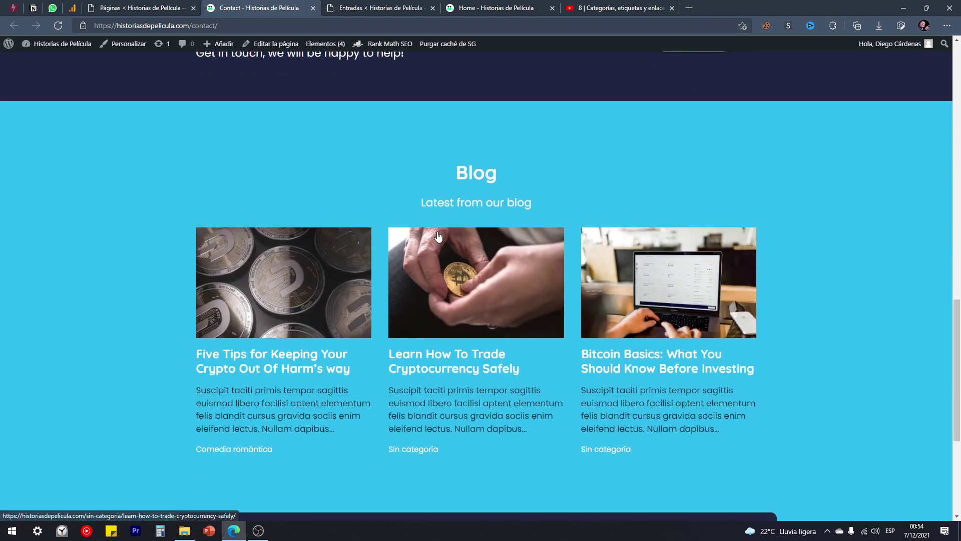
scroll(438, 236, down, 5)
scroll(294, 343, up, 9)
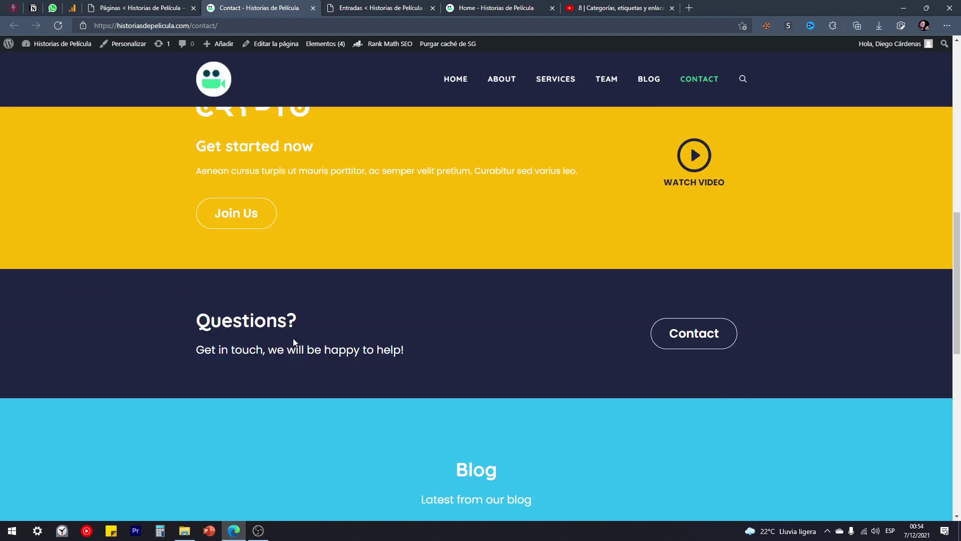
scroll(295, 342, up, 15)
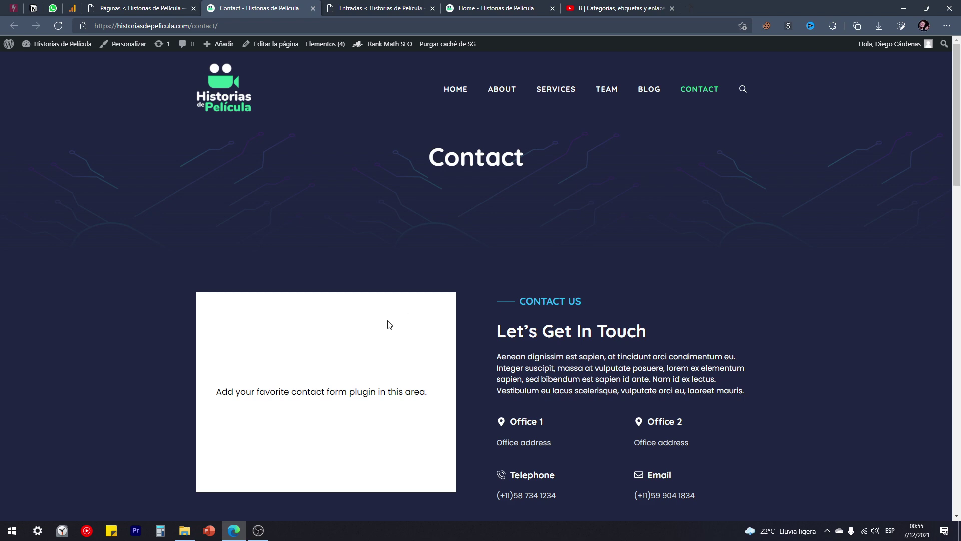
scroll(492, 201, down, 5)
scroll(537, 312, up, 5)
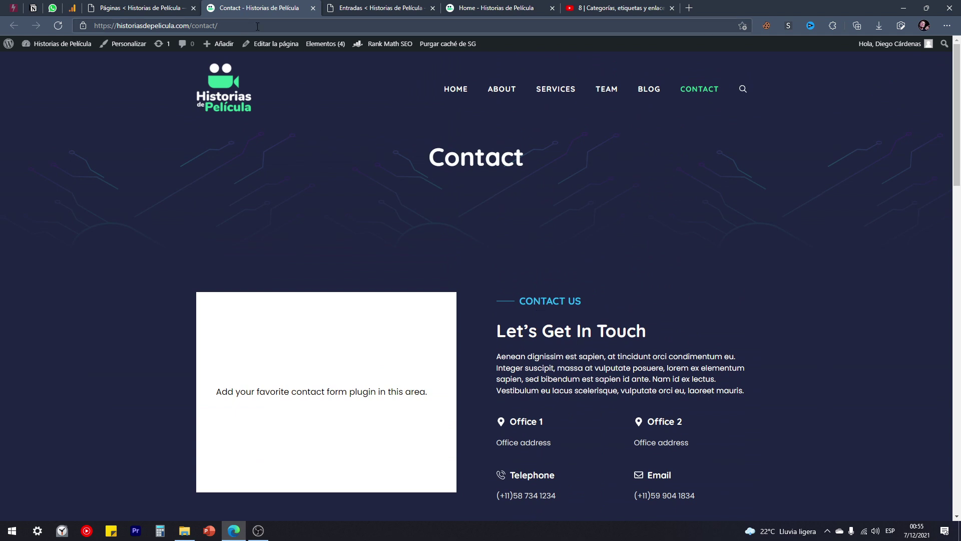
Switch between the pages list and the live Contact page, then open Contact in the block editor.
click(176, 9)
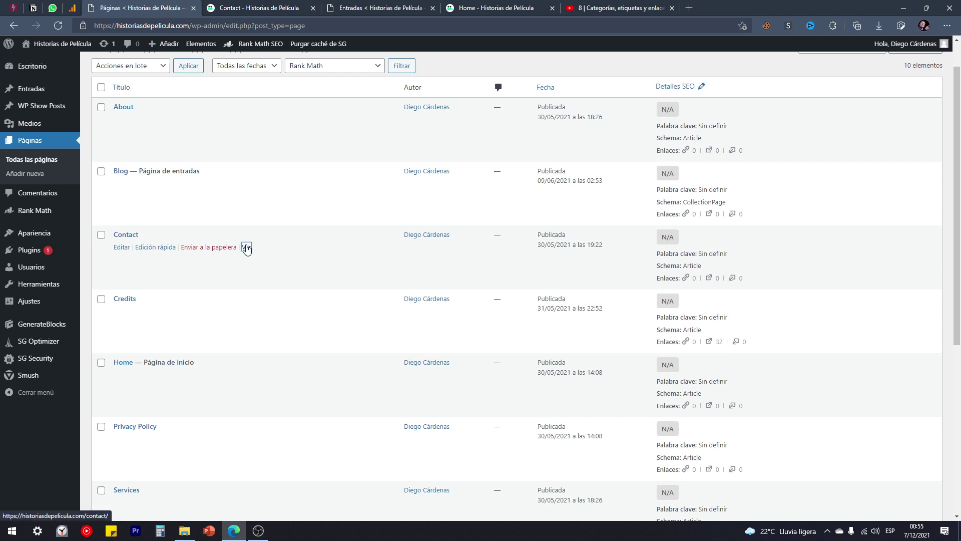
right_click(248, 247)
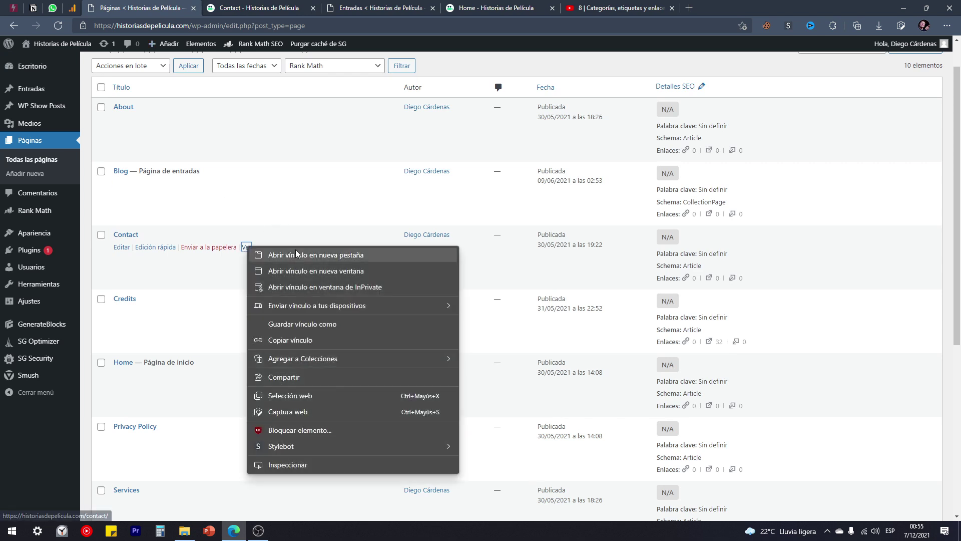
click(269, 5)
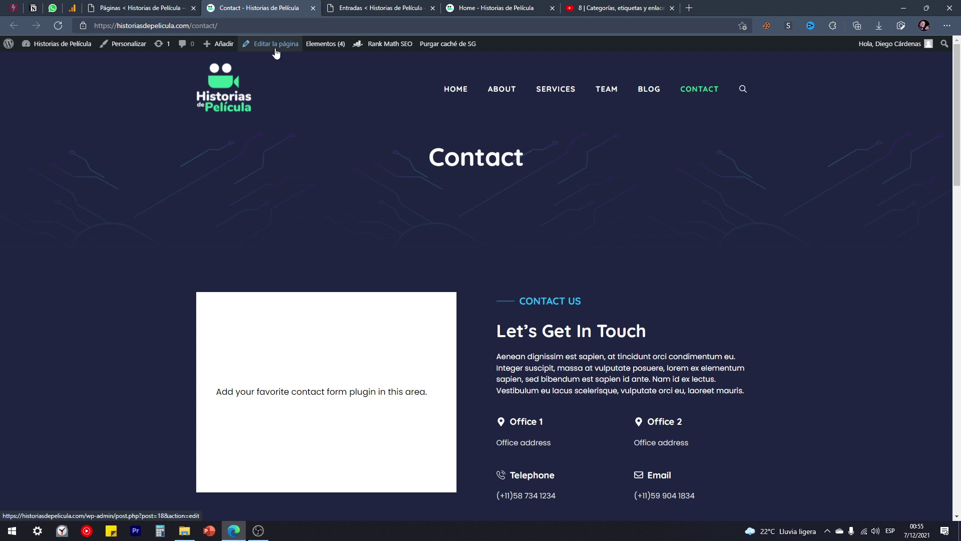
click(139, 9)
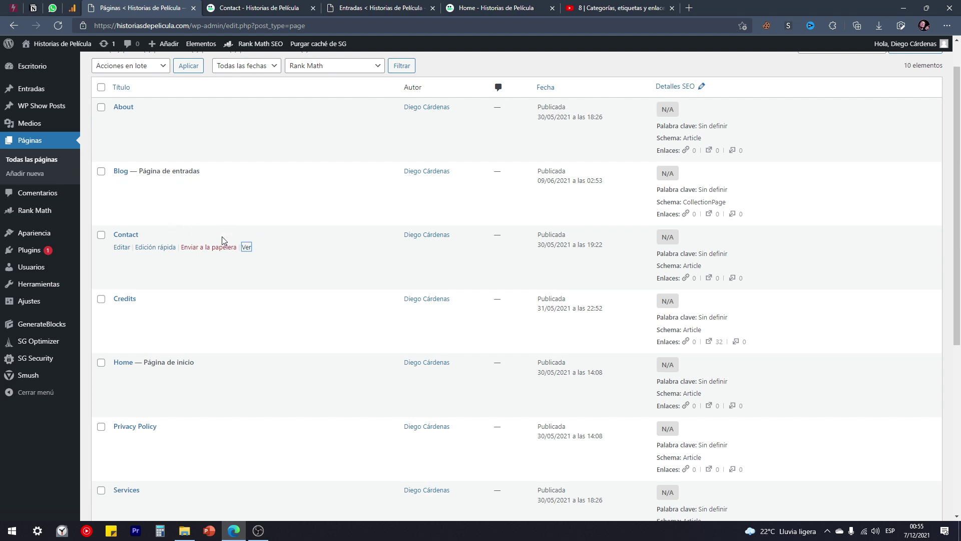
click(249, 6)
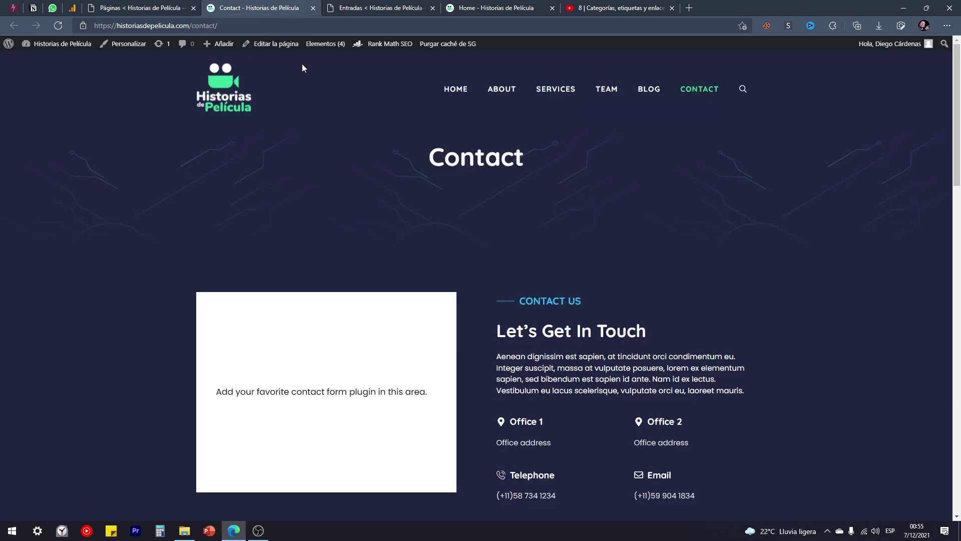
click(263, 45)
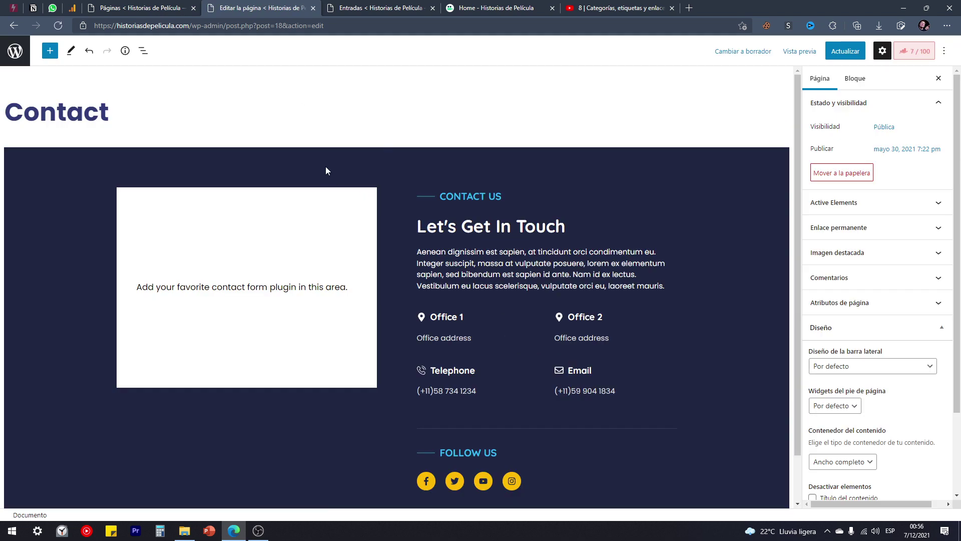
scroll(323, 147, down, 1)
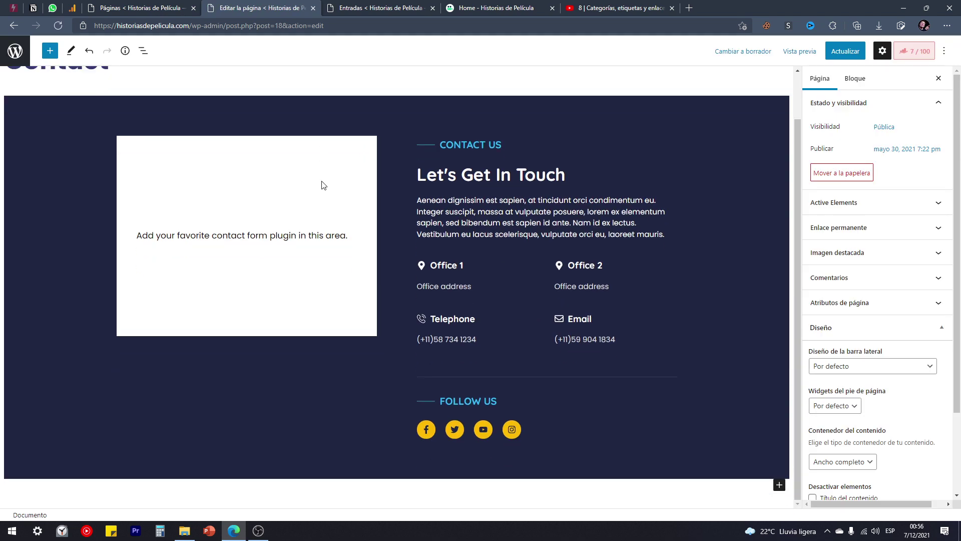
scroll(333, 195, up, 1)
scroll(396, 261, down, 1)
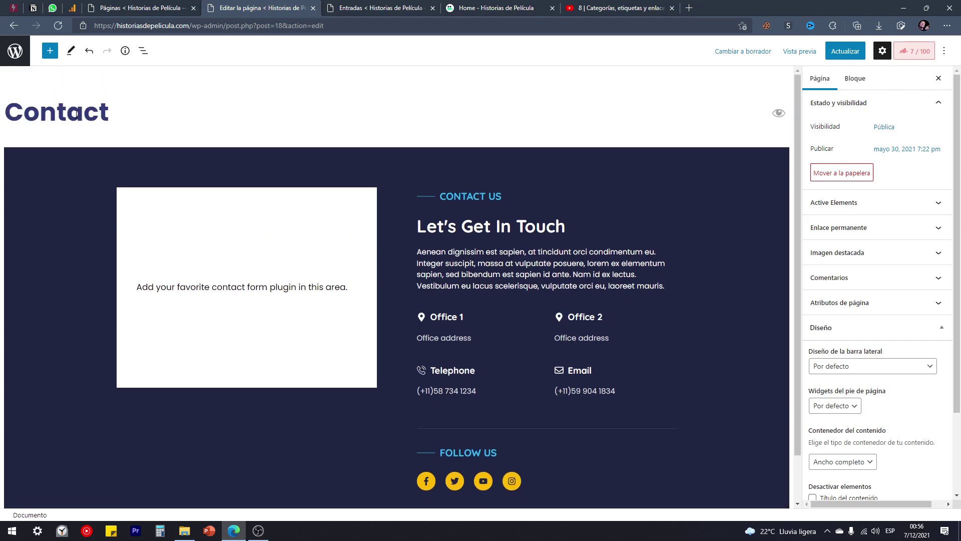
click(96, 116)
drag(125, 114, 12, 107)
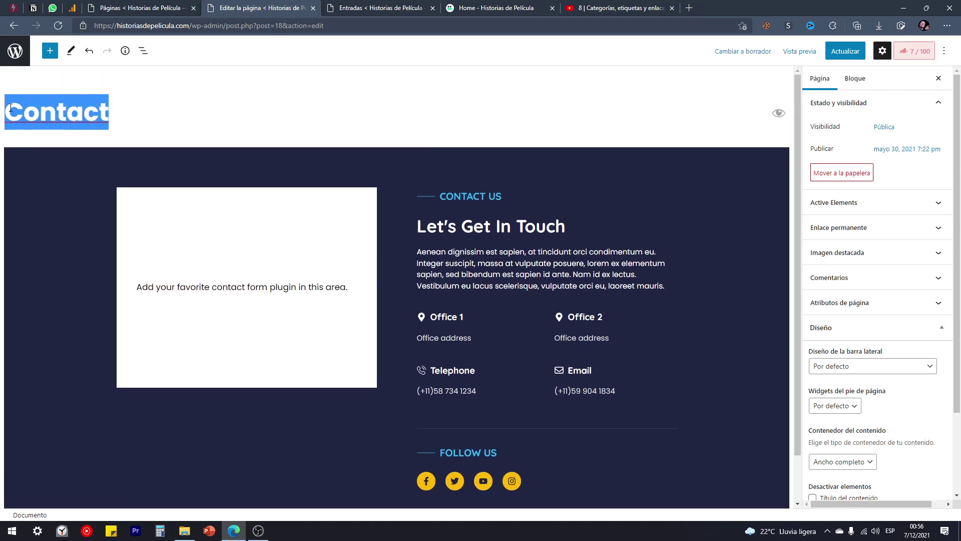
click(71, 110)
drag(115, 113, 1, 115)
click(590, 232)
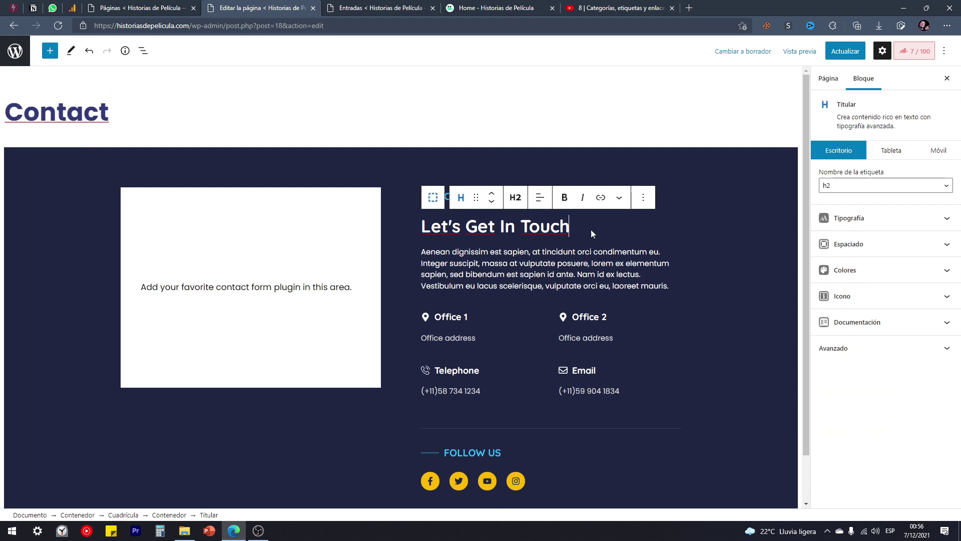
scroll(550, 258, down, 1)
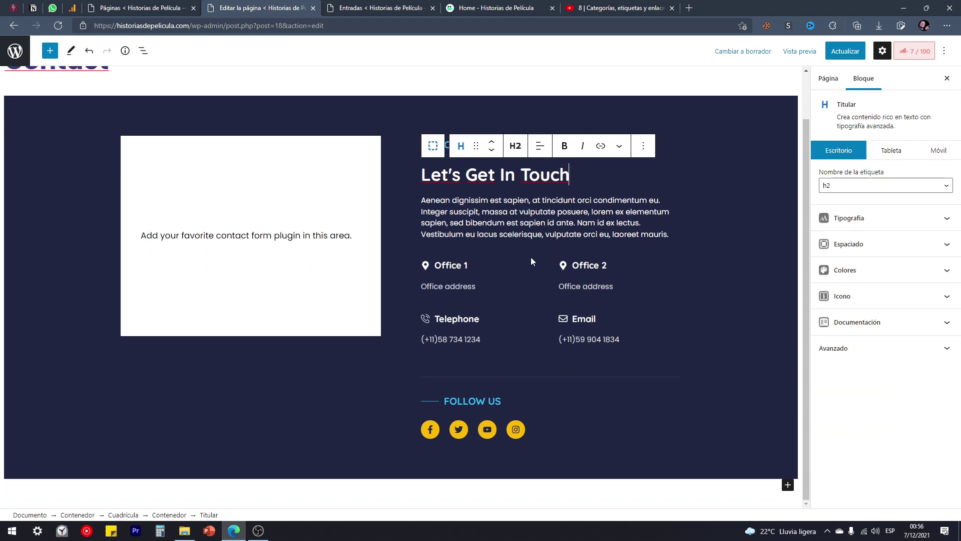
click(472, 200)
scroll(150, 113, up, 1)
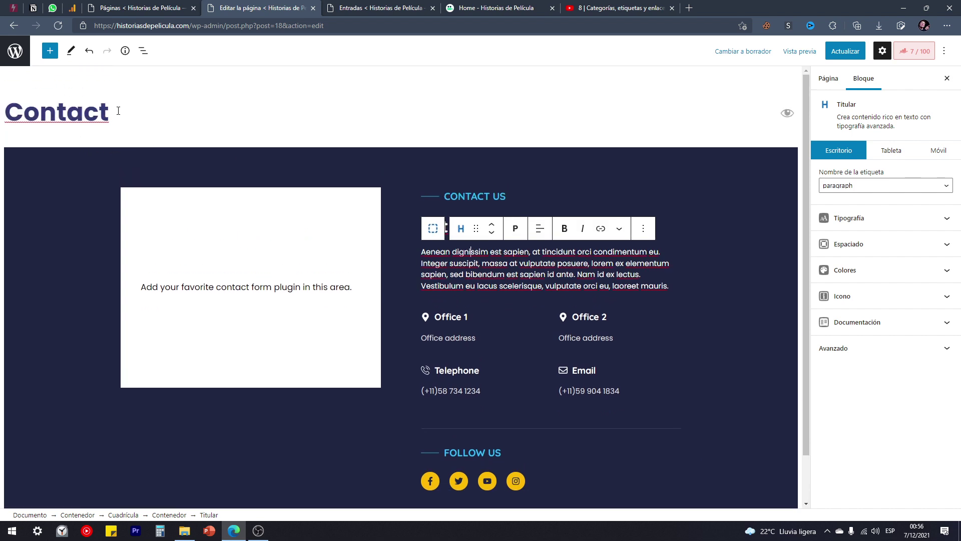
click(136, 129)
Retitle the page Contacto and change the CONTACT US heading to CONTÁCTANOS.
text(o)
drag(128, 120, 2, 120)
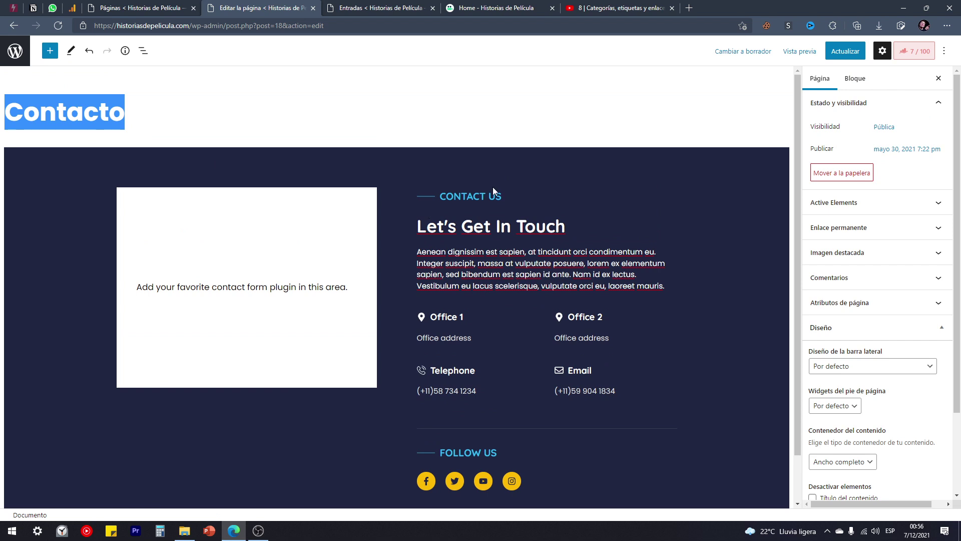
click(493, 199)
drag(476, 196, 471, 196)
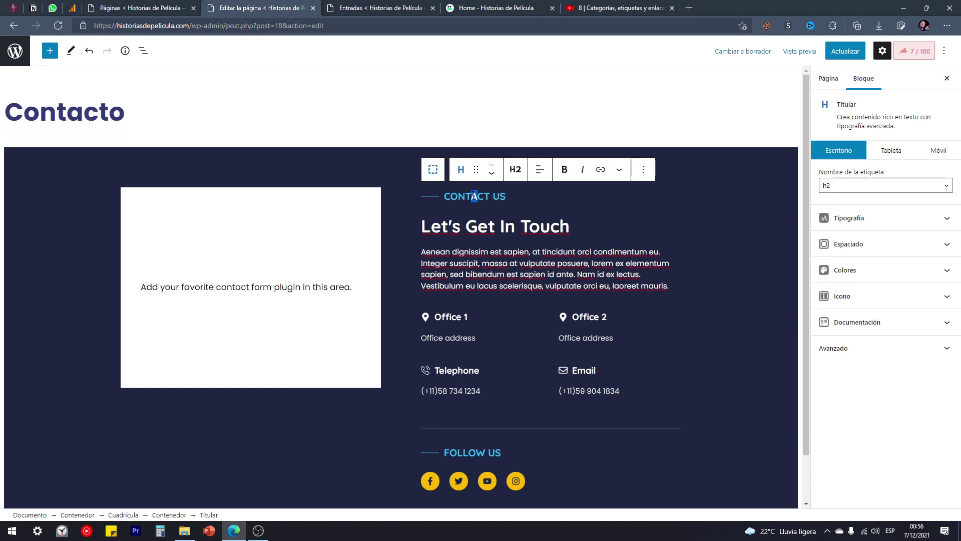
text(aanos)
key(Delete)
key(Delete)
key(Delete)
Replace the Let's Get In Touch heading with 'Consultas Y Sugerencias'.
click(460, 226)
click(559, 228)
click(573, 236)
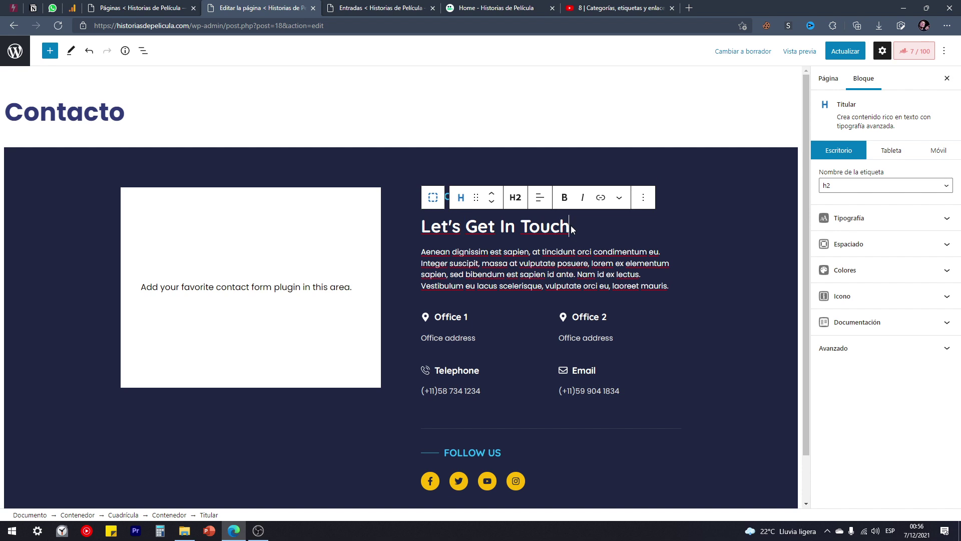
key(ctrl+shift+Left)
key(ctrl+shift+Left)
key(ctrl+shift+Left)
key(ctrl+shift+Left)
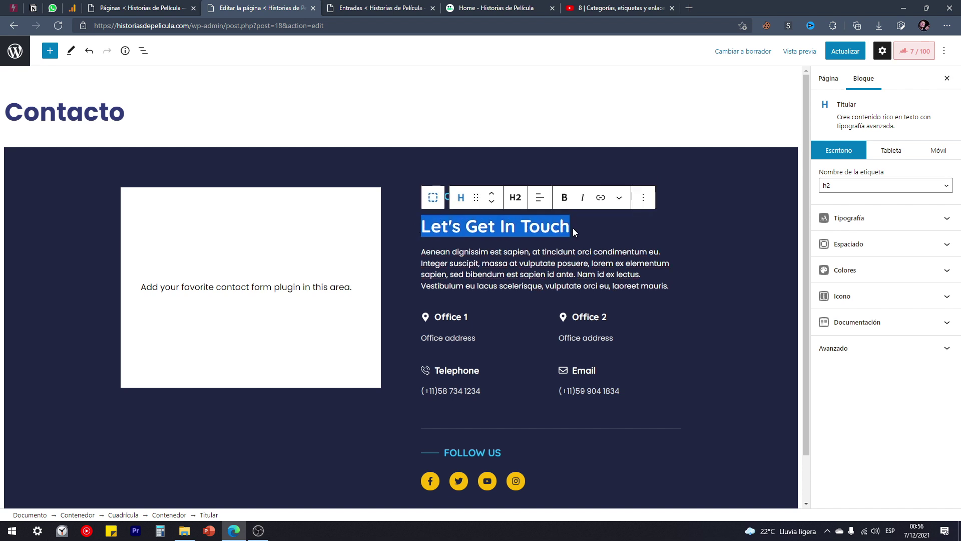
click(573, 227)
triple_click(450, 224)
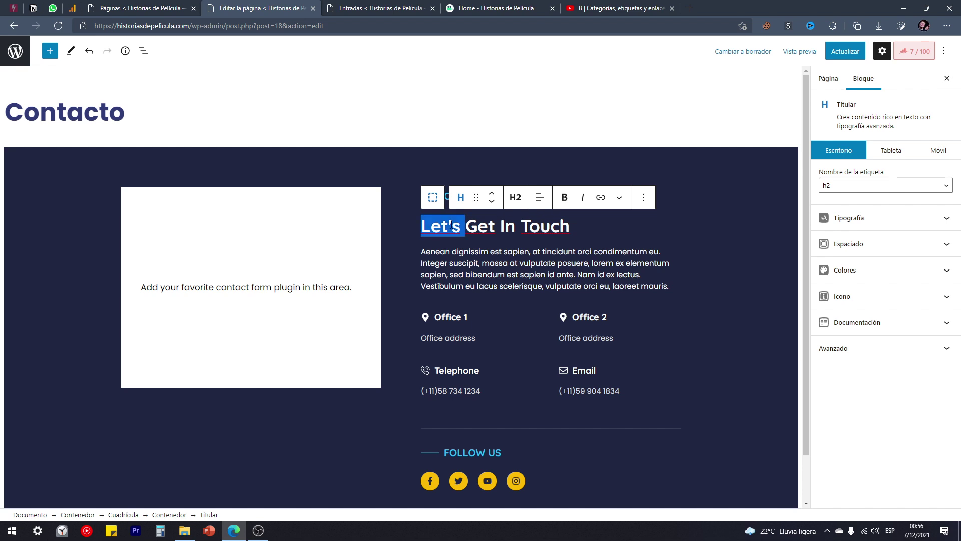
text(Consultas Y )
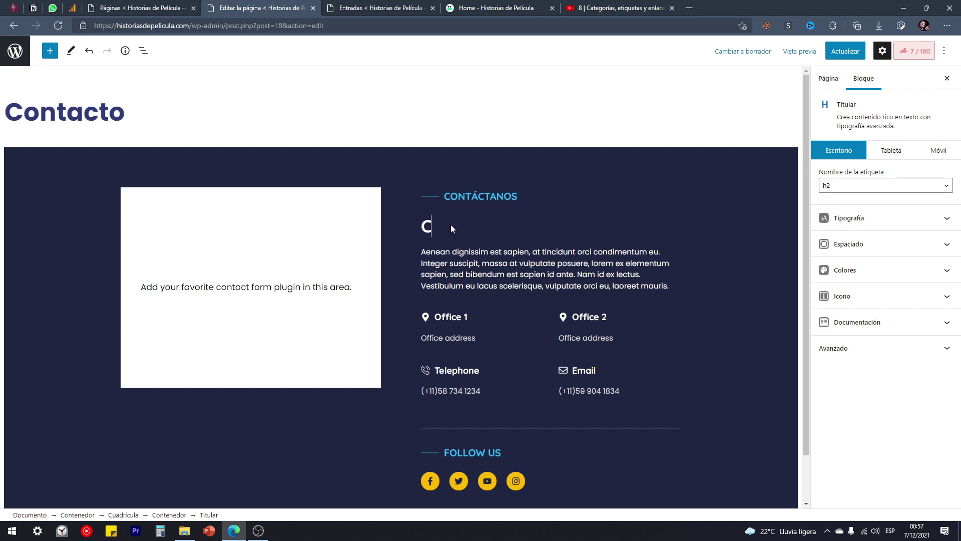
text(Sugerencias)
Select the English intro paragraph and rename the Office 1 heading to 'Rioja, Perú'.
drag(669, 287, 413, 258)
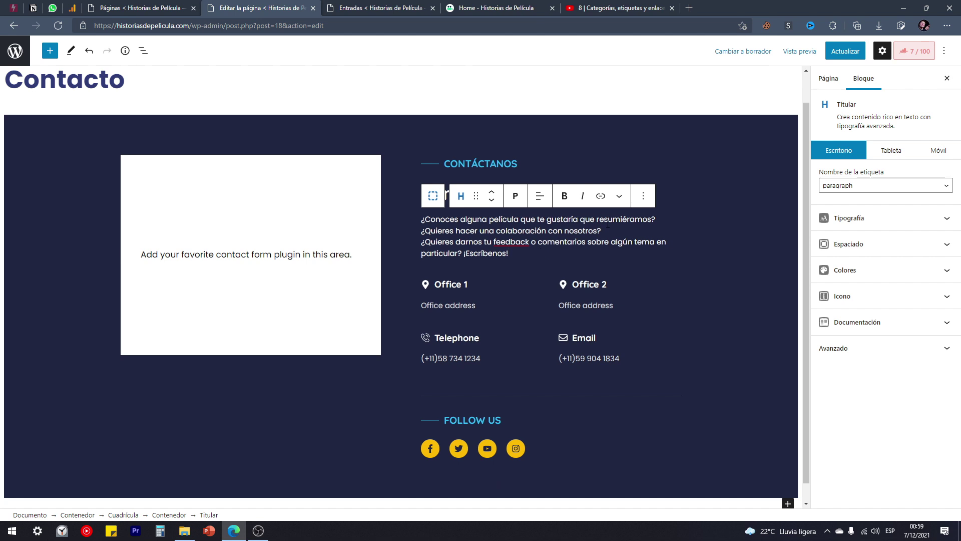
scroll(575, 256, up, 2)
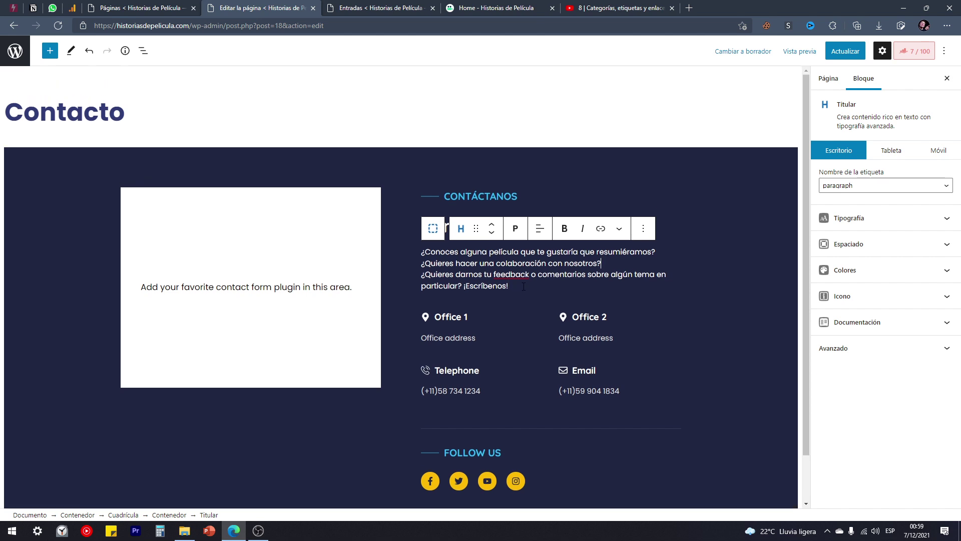
click(452, 317)
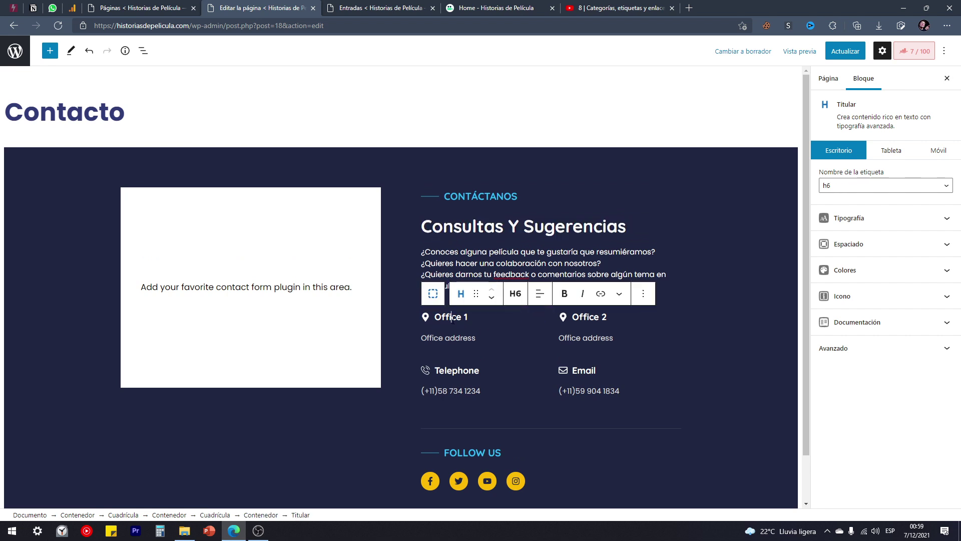
triple_click(448, 316)
text(Rioja, Perú)
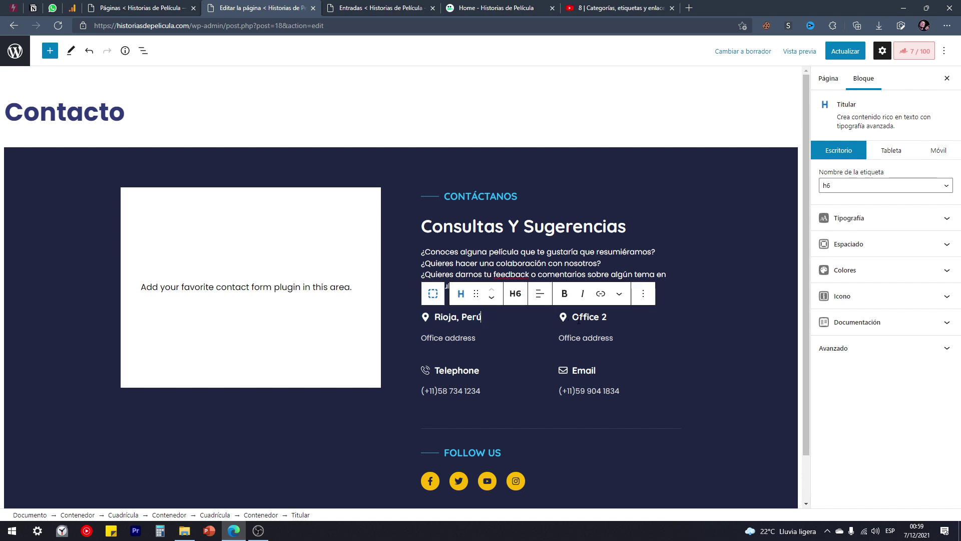
click(661, 321)
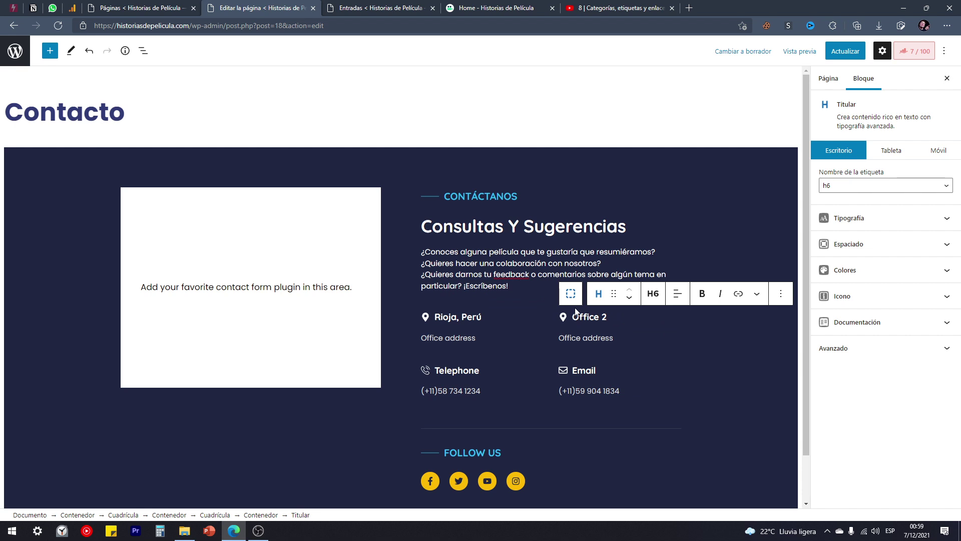
click(571, 294)
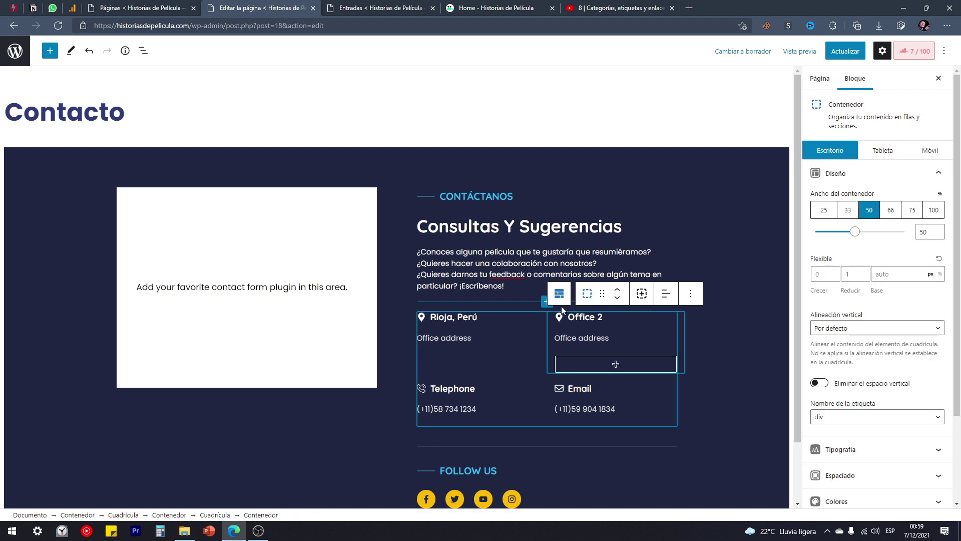
click(691, 293)
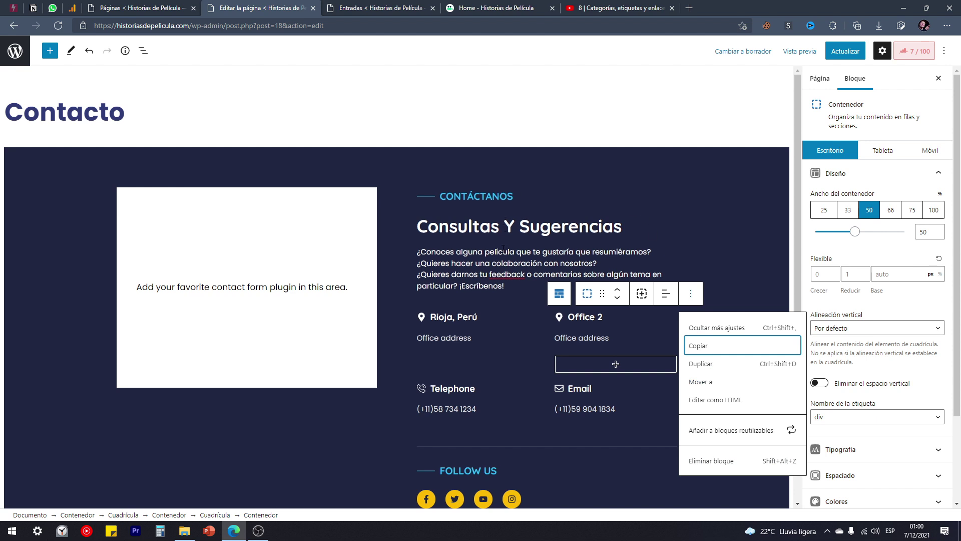
click(499, 263)
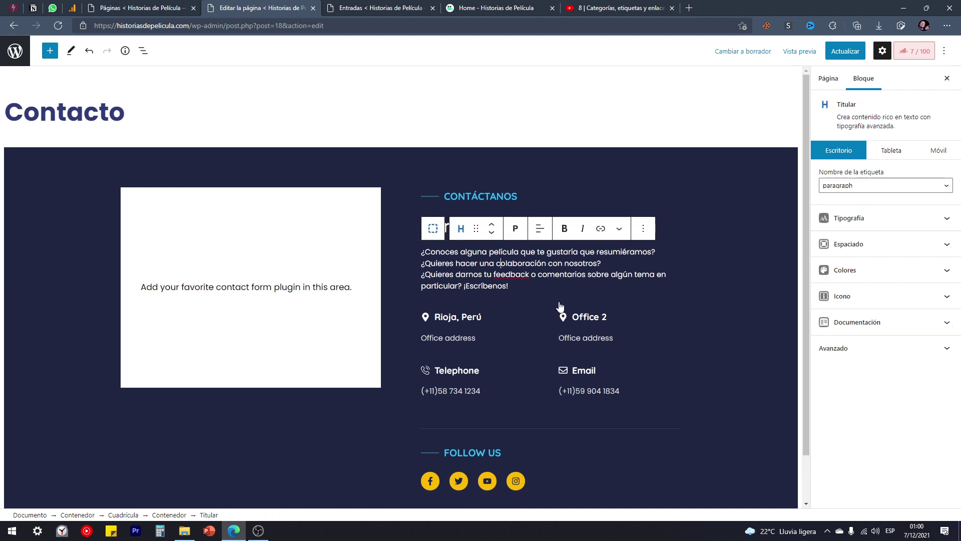
click(588, 316)
click(469, 319)
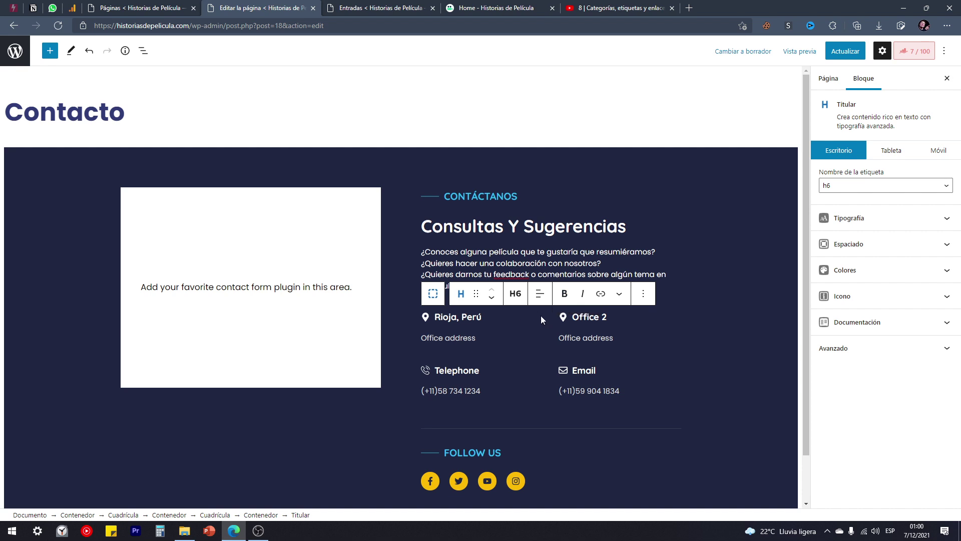
click(566, 297)
click(566, 298)
drag(433, 317, 487, 316)
click(564, 295)
click(583, 296)
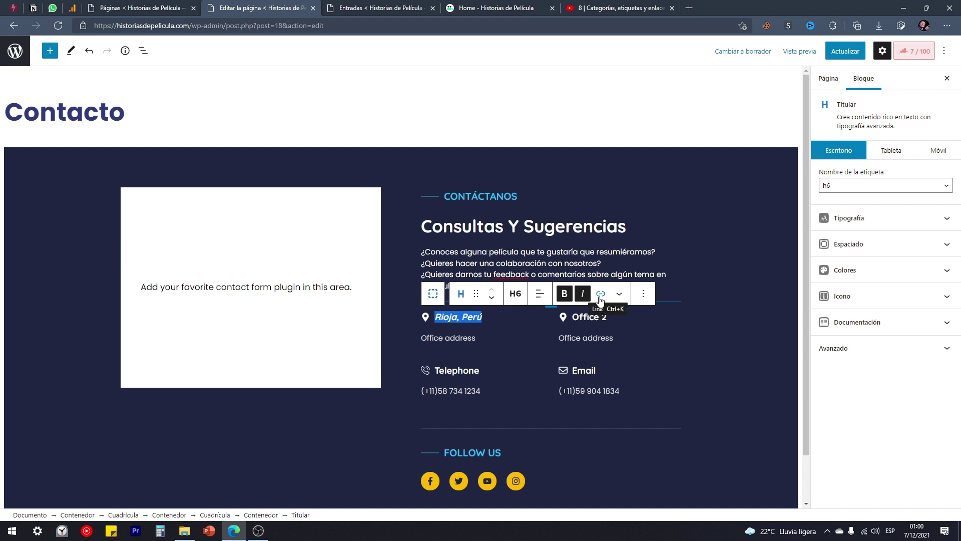
click(583, 294)
click(568, 297)
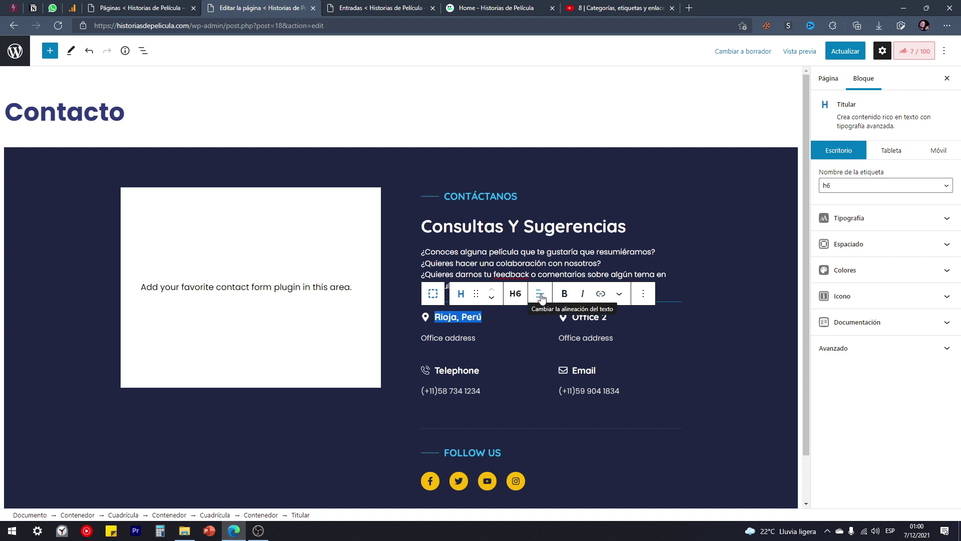
click(540, 297)
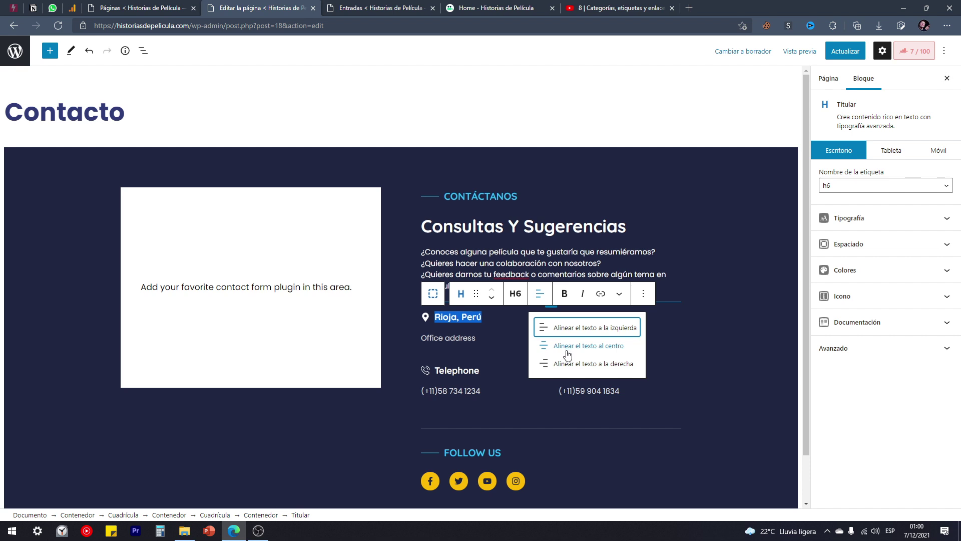
click(566, 364)
click(548, 299)
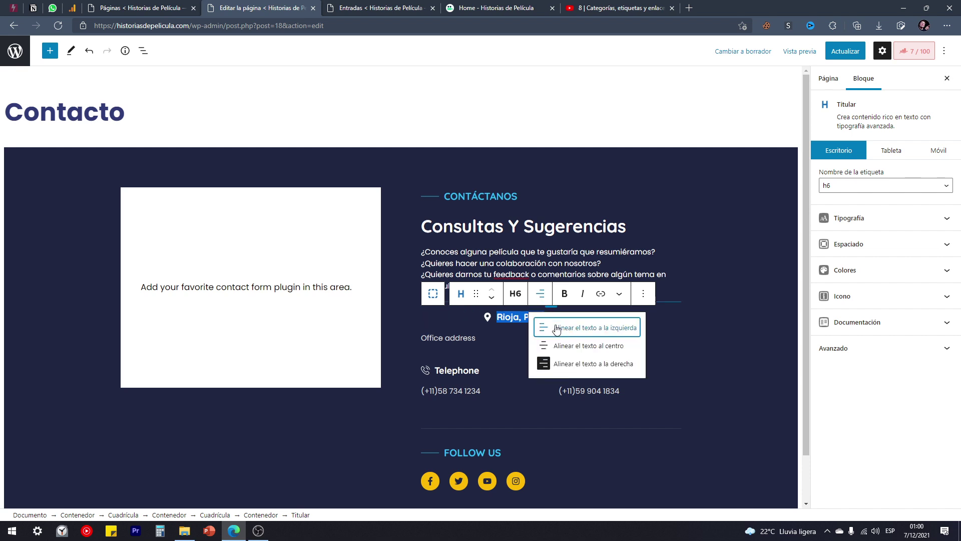
click(555, 326)
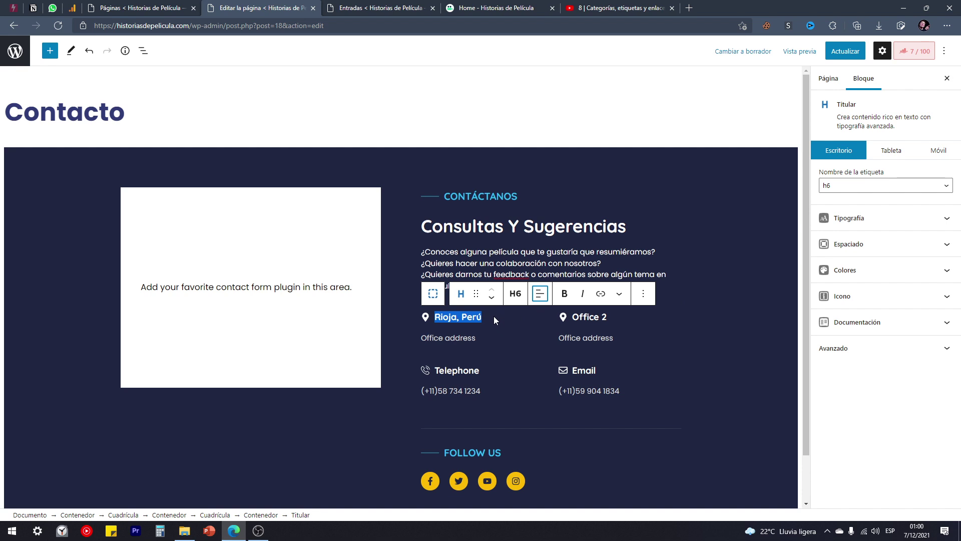
click(594, 317)
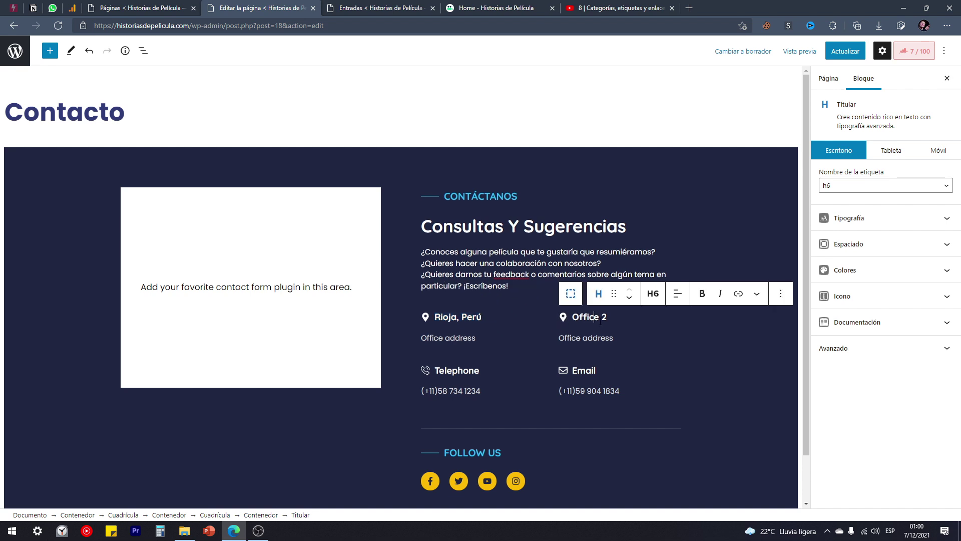
Delete the container block holding Office 2.
click(574, 298)
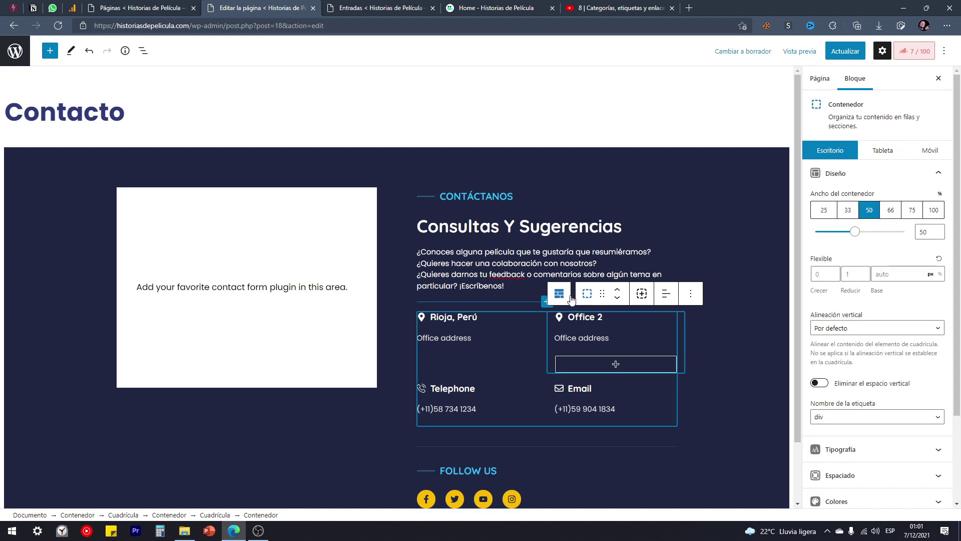
click(691, 295)
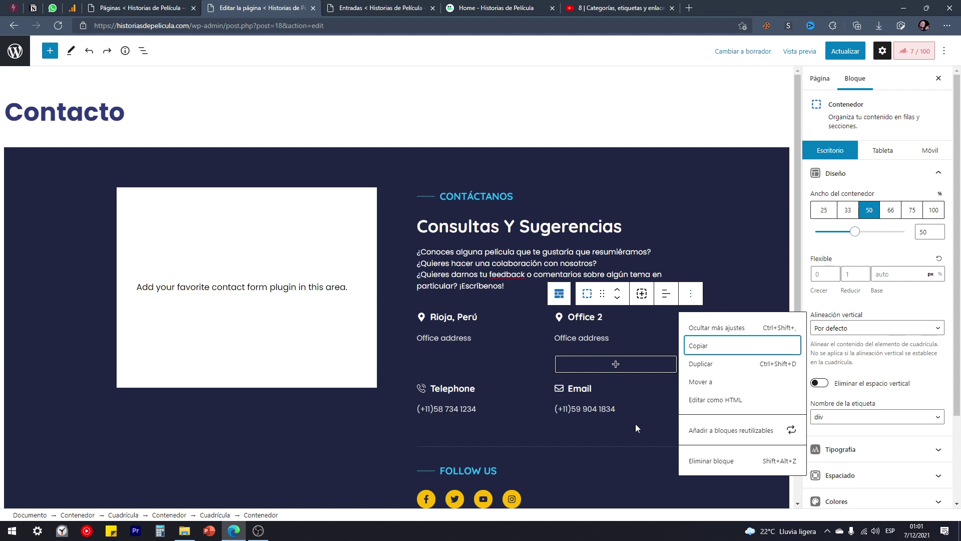
click(700, 461)
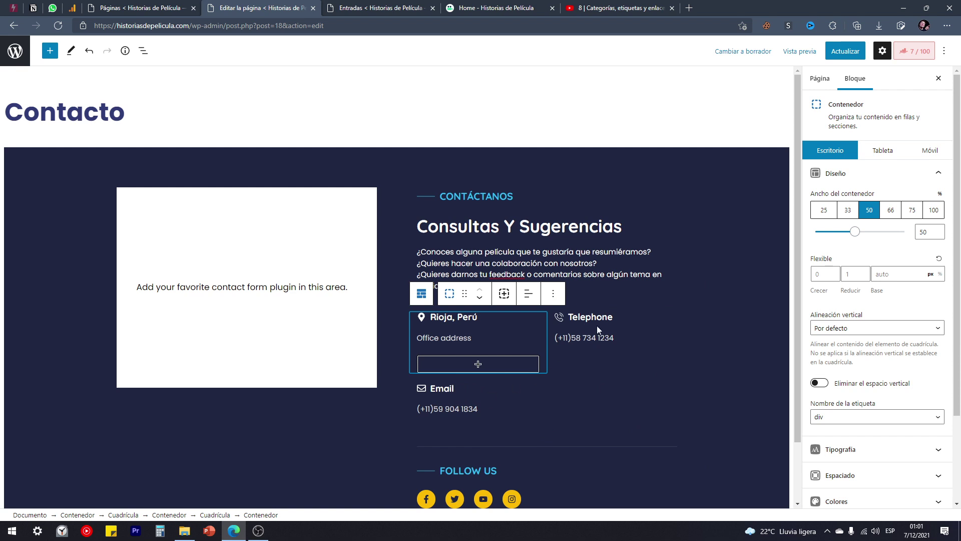
Remove the Telephone container block, leaving Email beside the Rioja, Perú details.
click(619, 320)
drag(621, 318, 570, 319)
key(BackSpace)
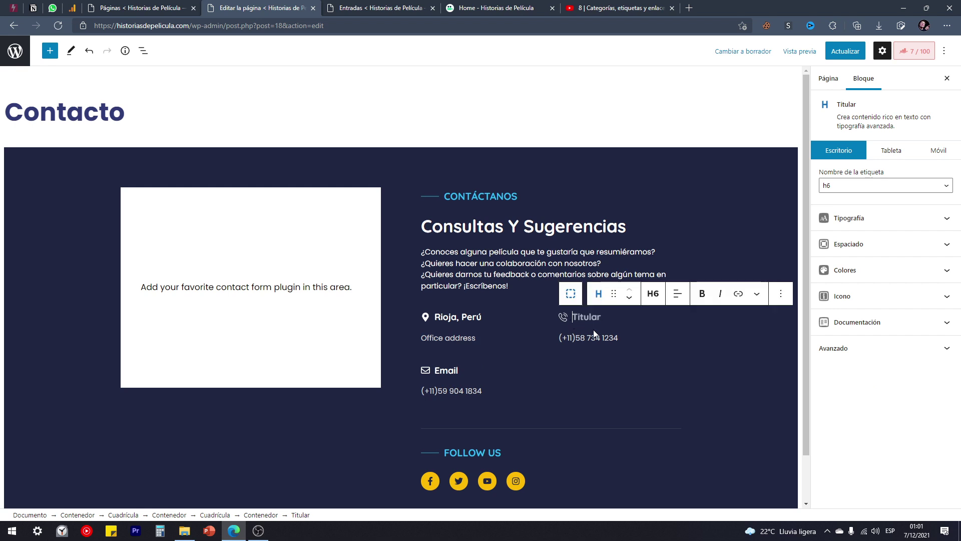
key(ctrl+z)
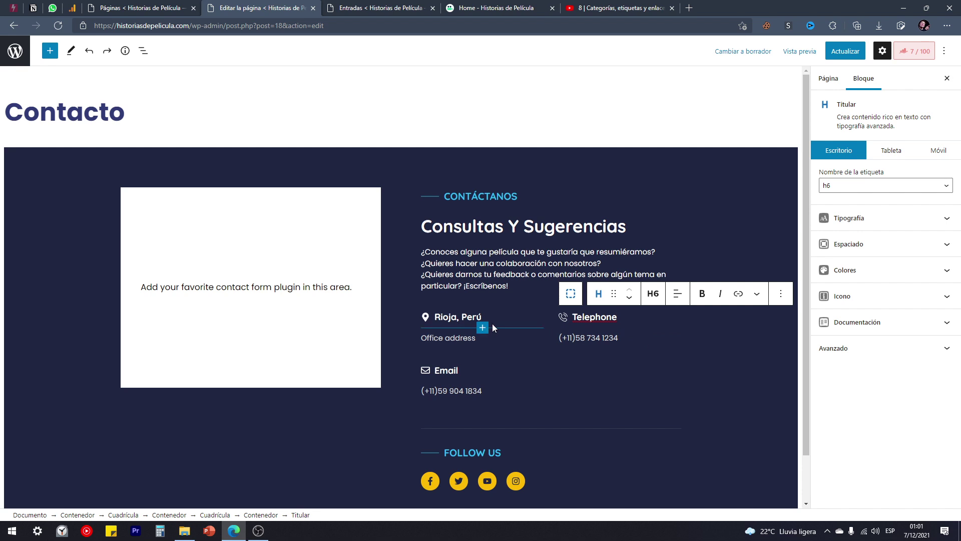
click(572, 298)
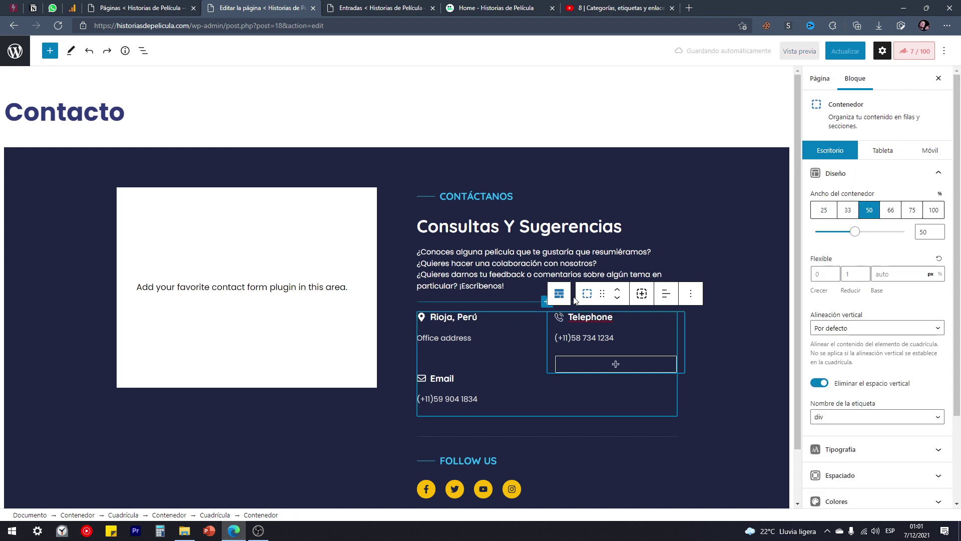
click(691, 294)
click(711, 461)
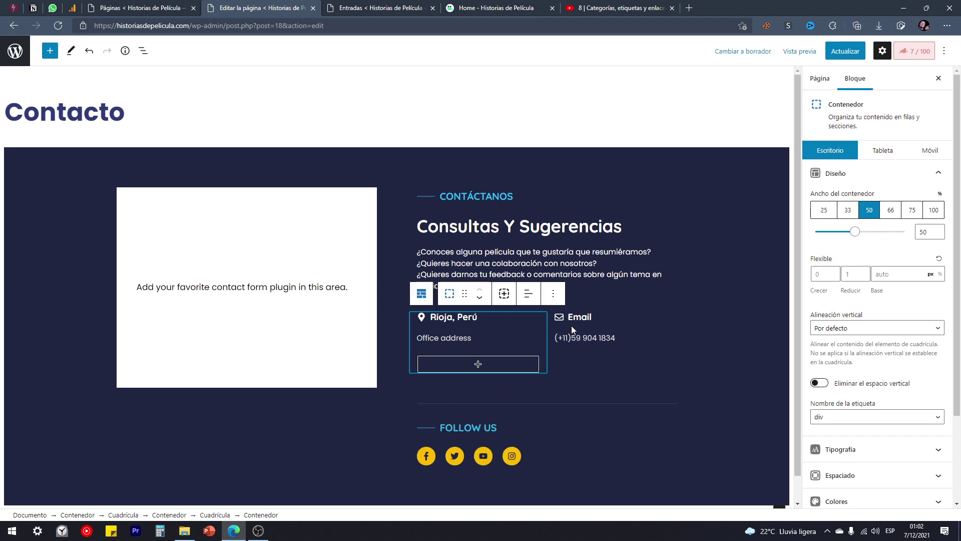
click(584, 338)
drag(560, 339, 629, 335)
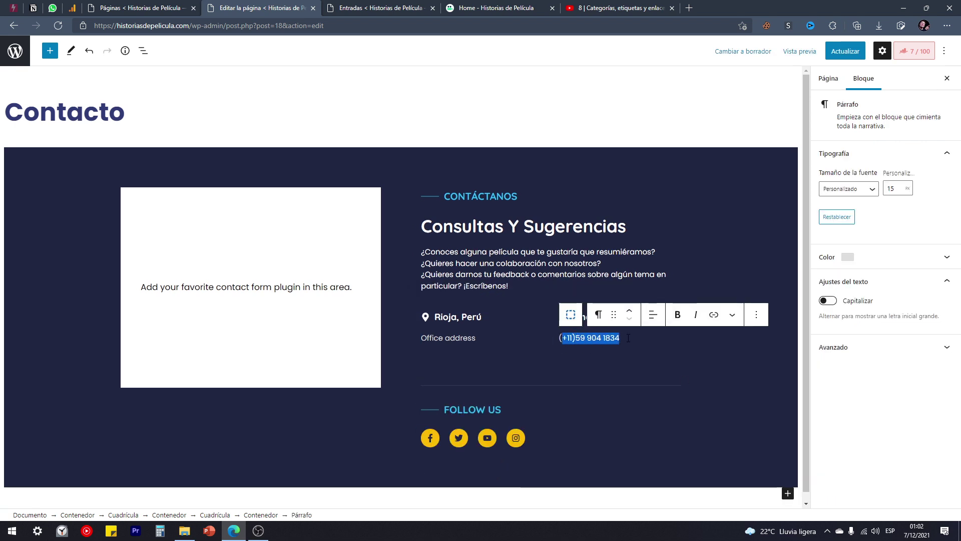
key(BackSpace)
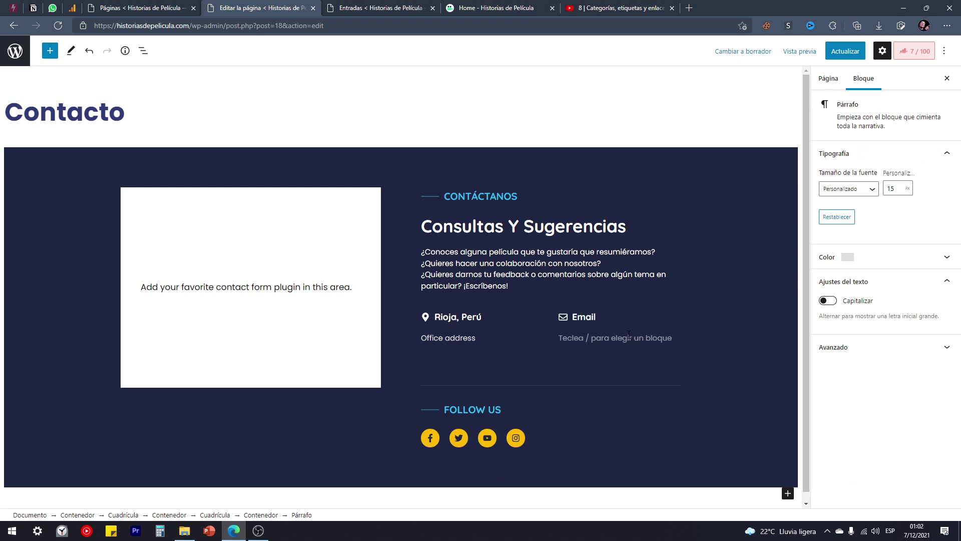
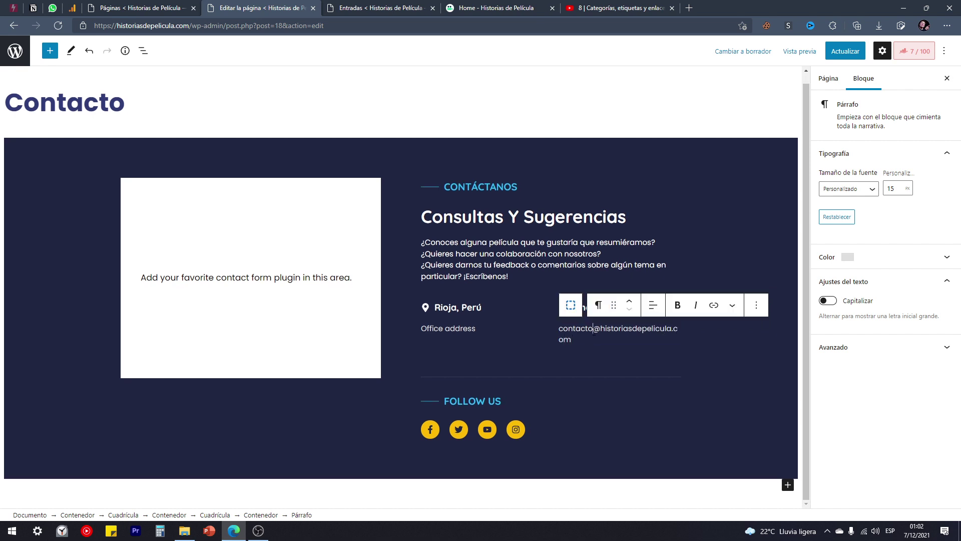
drag(593, 328, 559, 328)
text(info)
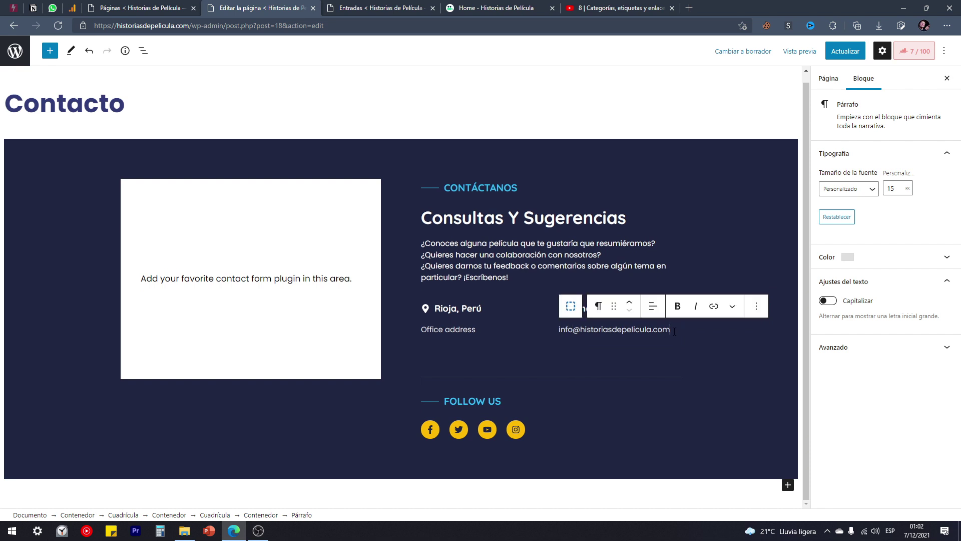
drag(581, 330, 656, 334)
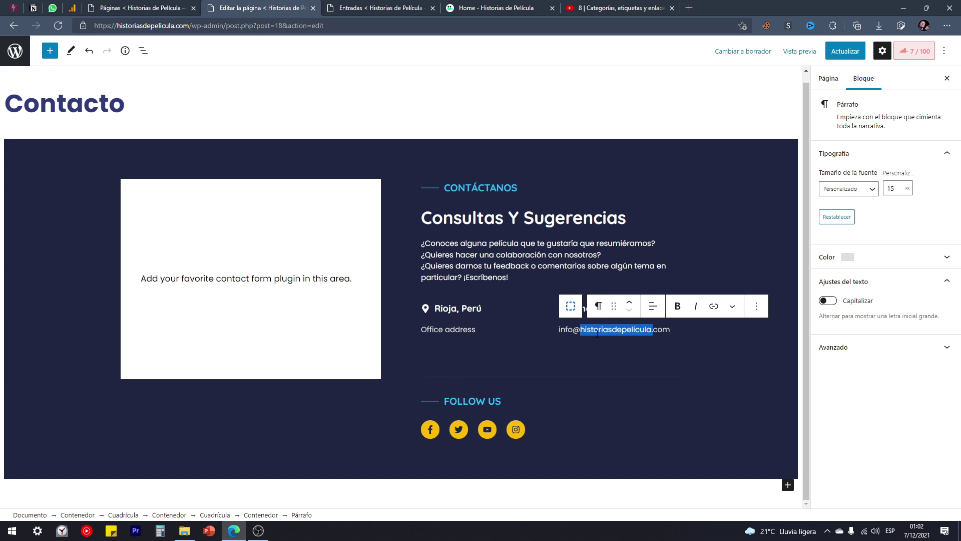
drag(581, 329, 651, 329)
Replace the FOLLOW US heading text with SÍGUENOS.
click(469, 401)
drag(450, 403, 506, 408)
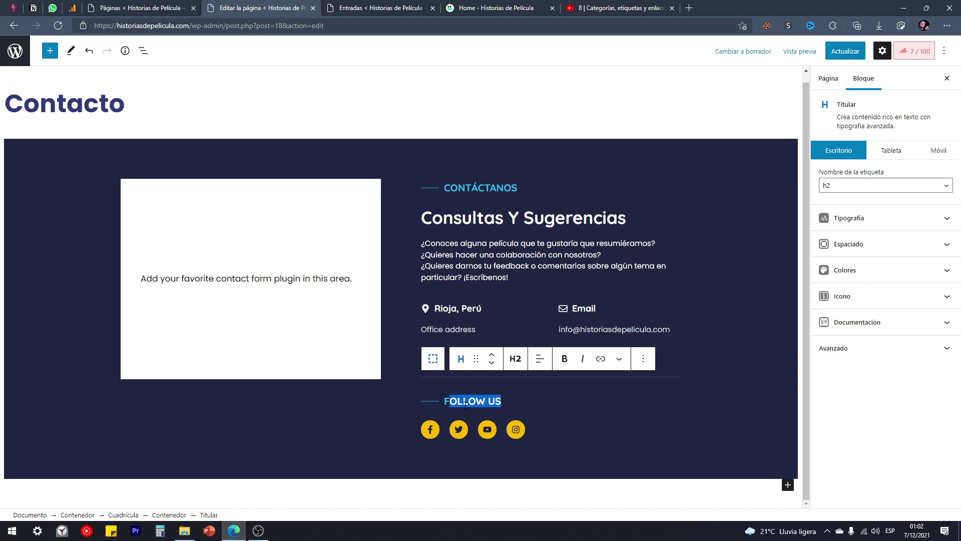
click(453, 404)
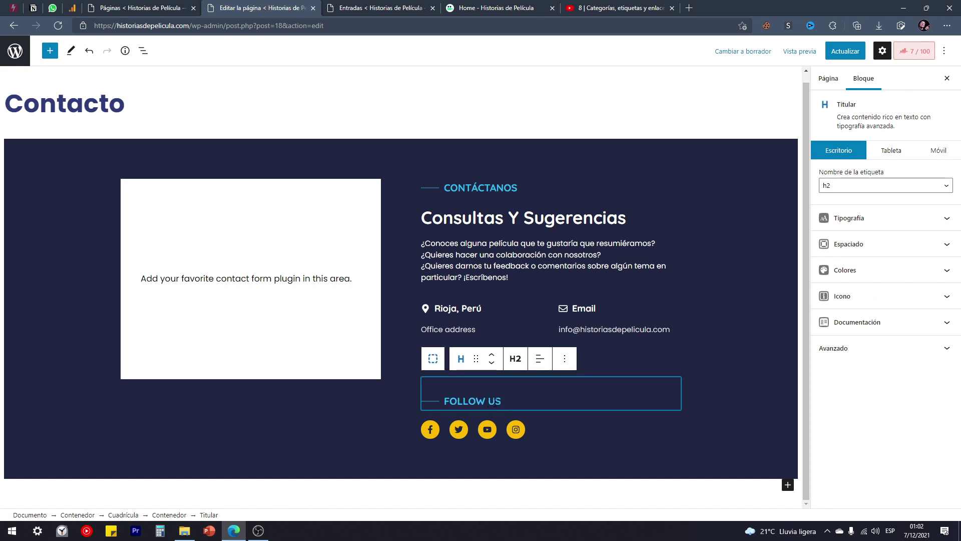
triple_click(456, 401)
text(SÍGUENOS)
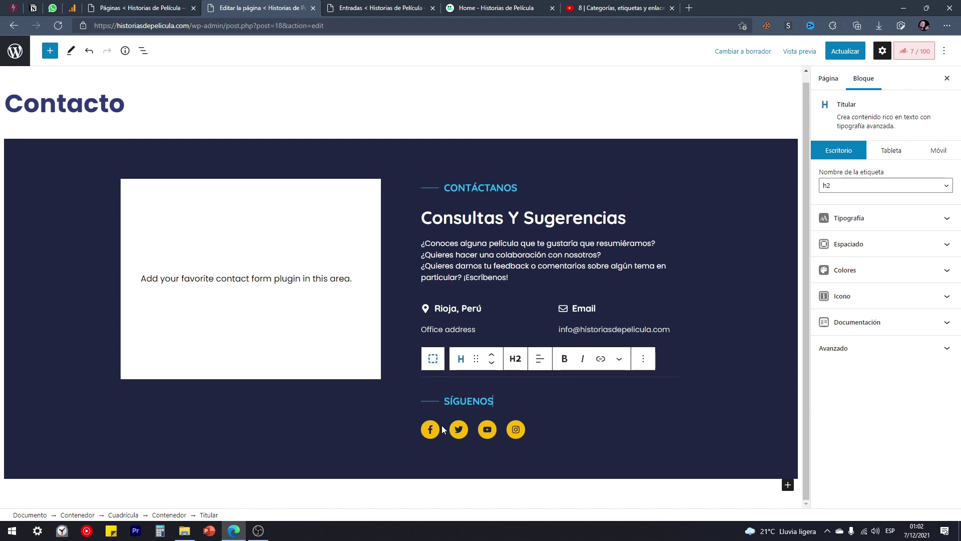
Review the Facebook, Twitter, YouTube and Instagram buttons and the Facebook link.
click(431, 433)
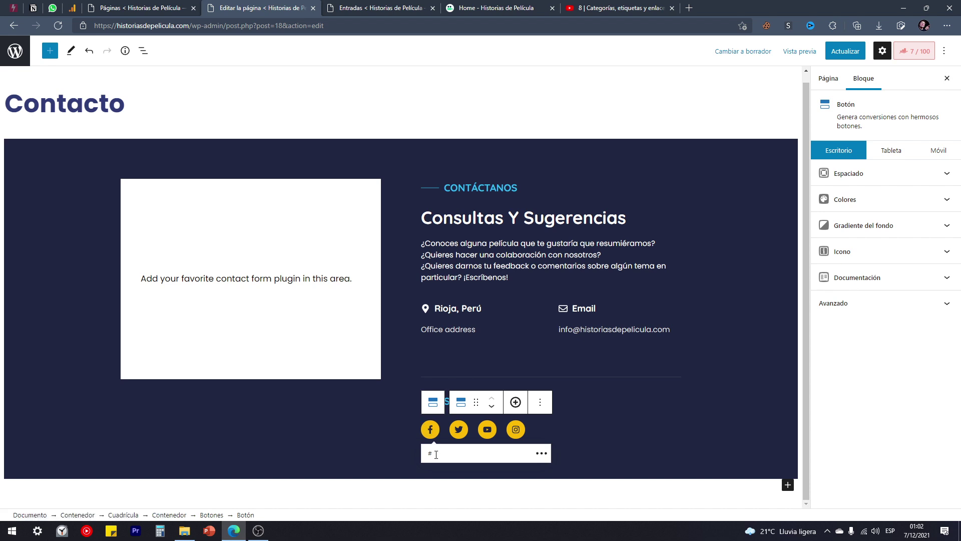
click(458, 429)
click(488, 430)
click(517, 434)
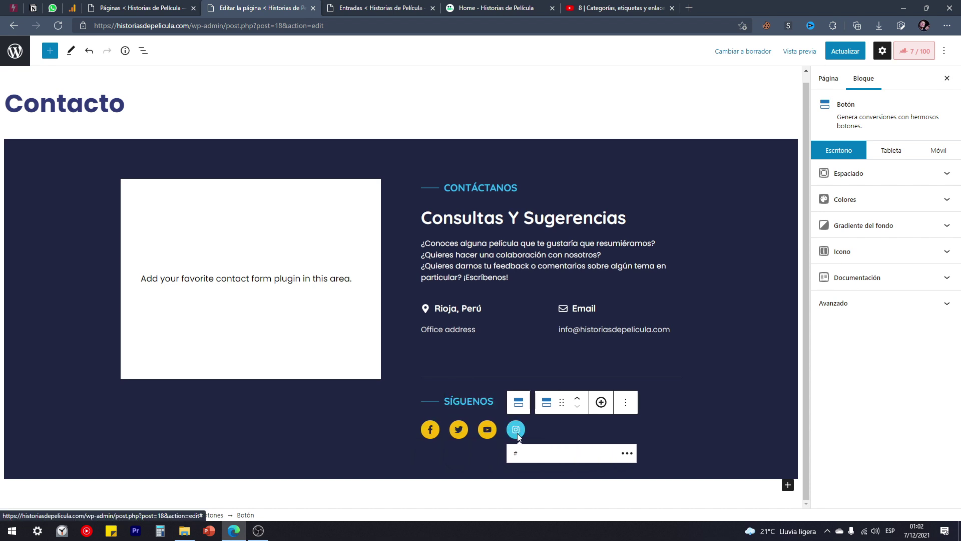
click(484, 431)
click(461, 430)
click(432, 435)
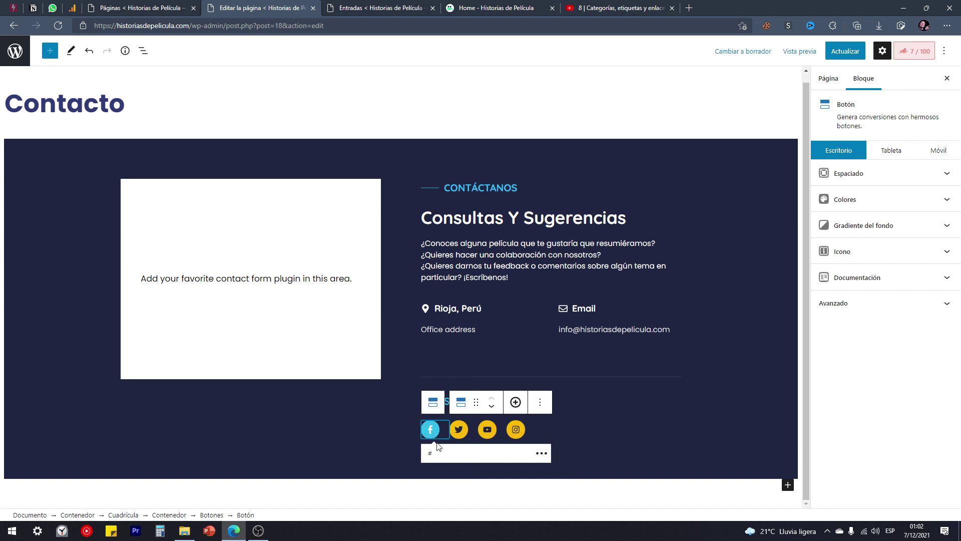
click(425, 453)
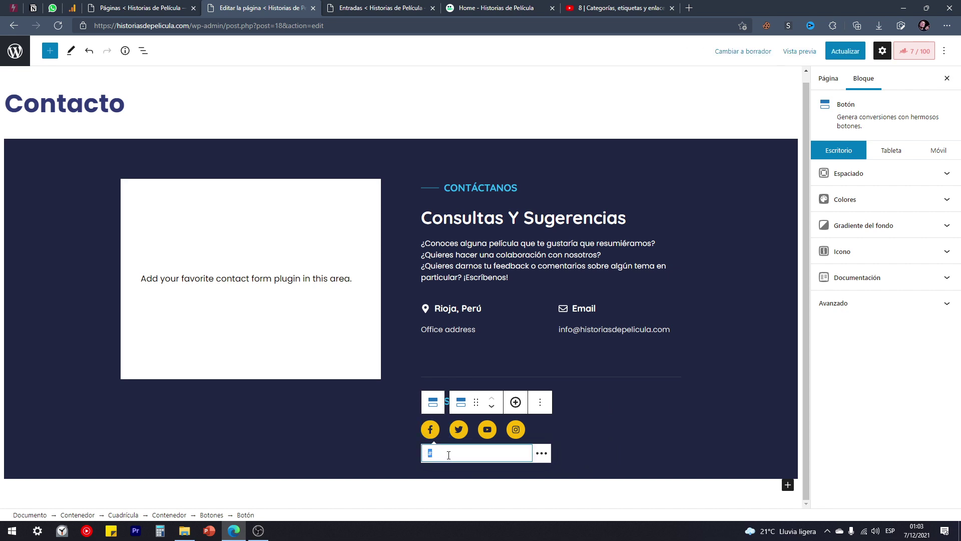
Check the remaining buttons' links and delete the empty placeholder button with Eliminar bloque.
click(459, 430)
click(488, 435)
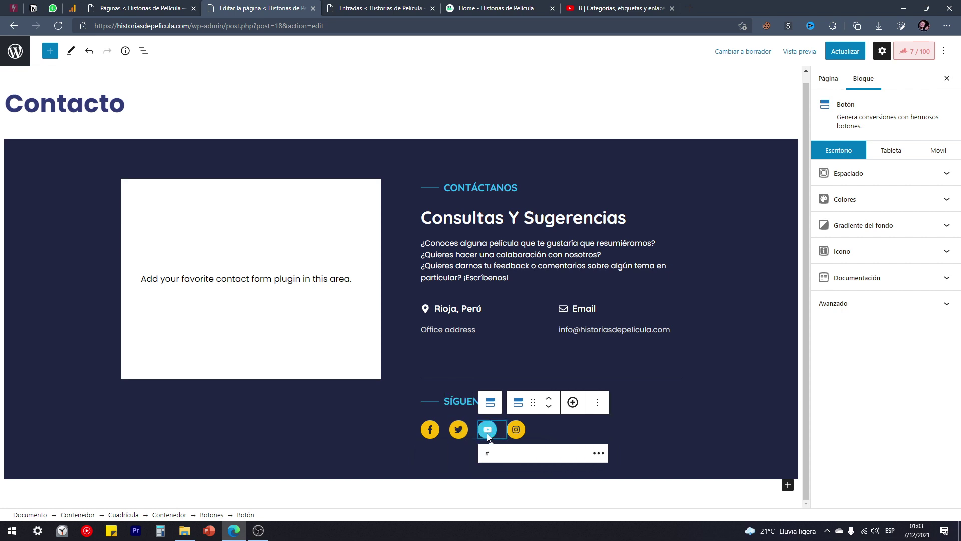
click(518, 437)
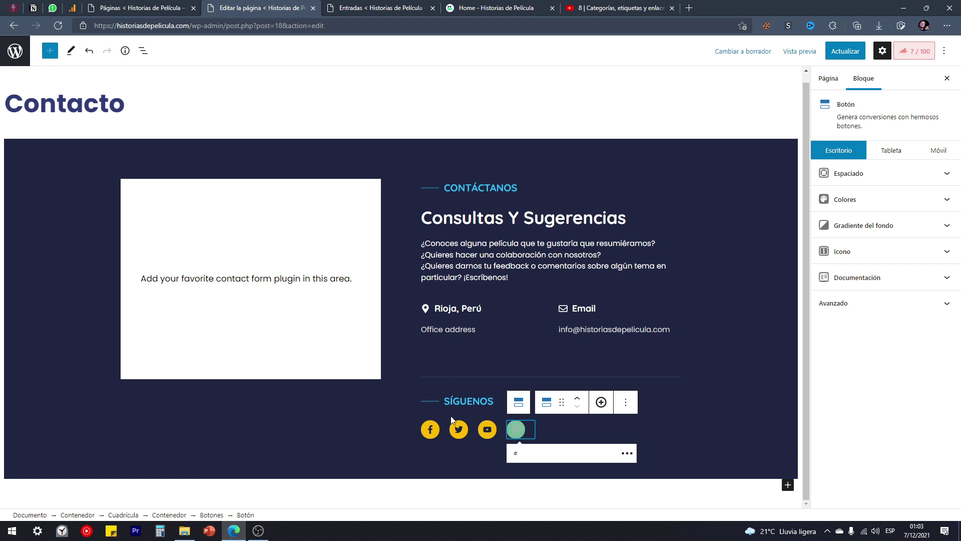
double_click(517, 454)
click(487, 430)
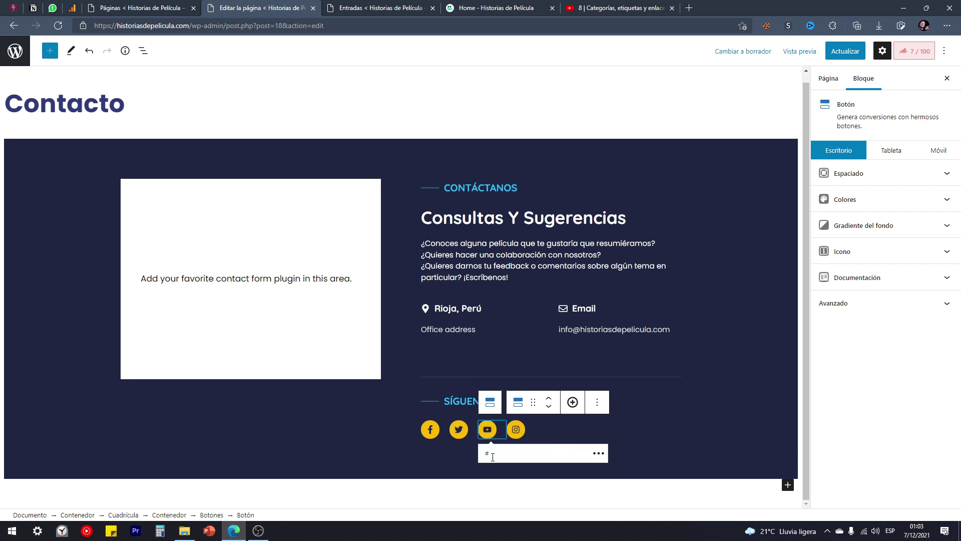
click(456, 433)
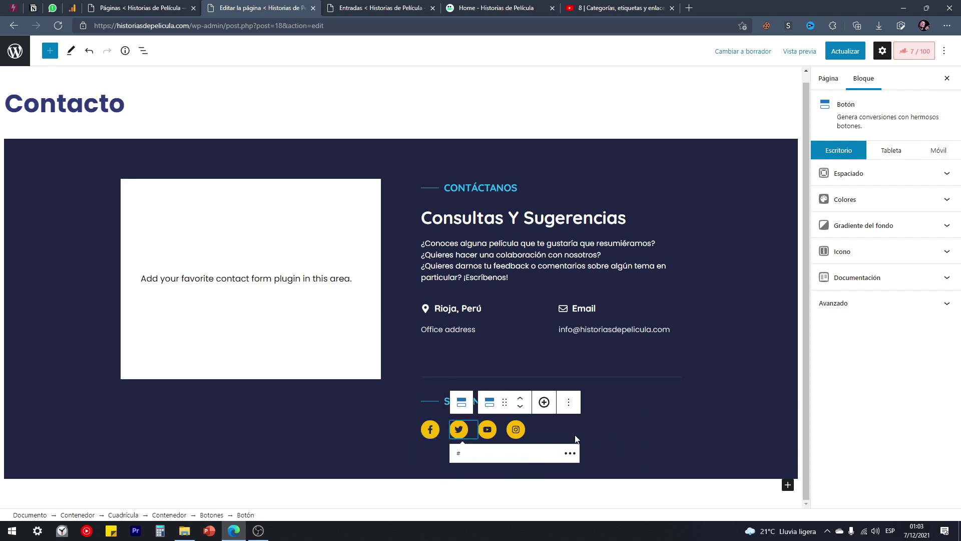
click(569, 408)
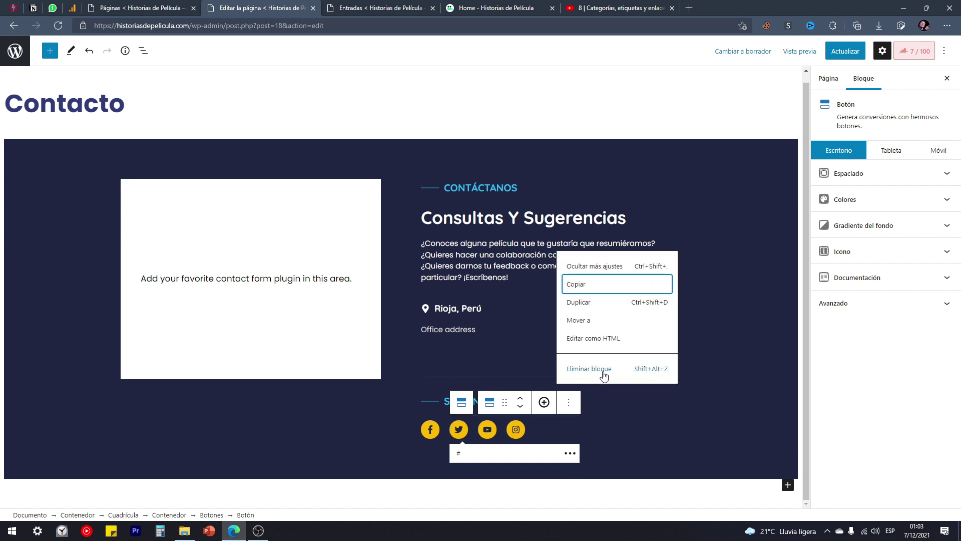
click(561, 430)
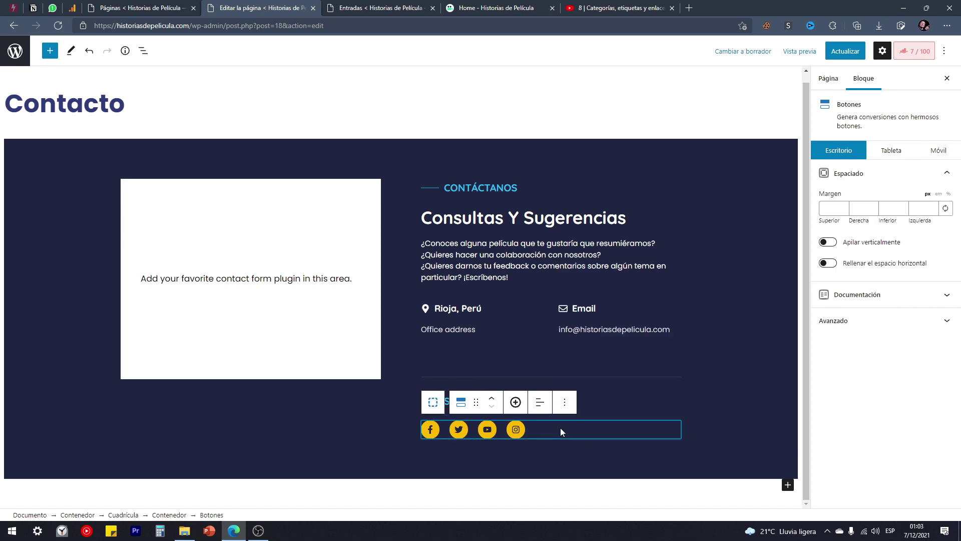
Save the Contacto page changes with Actualizar.
click(606, 401)
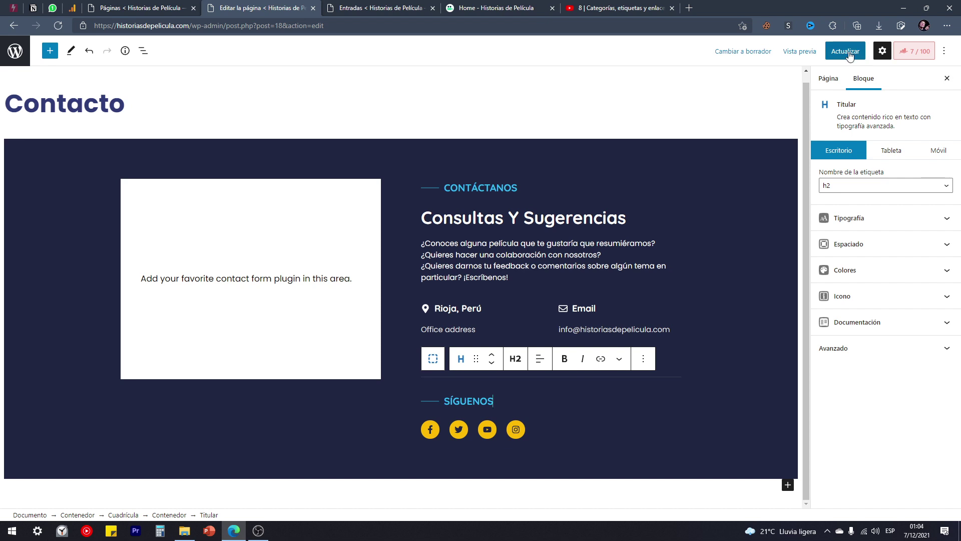
click(848, 53)
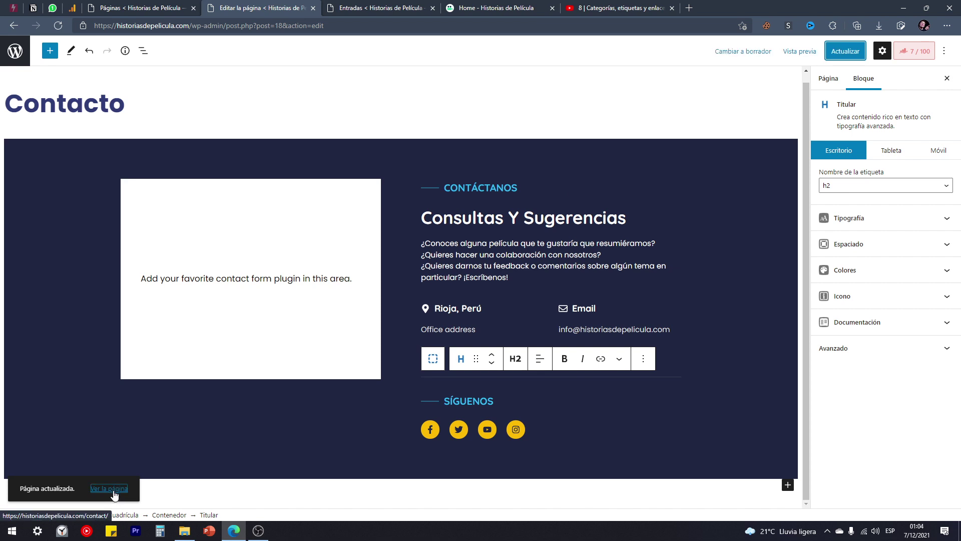
click(71, 457)
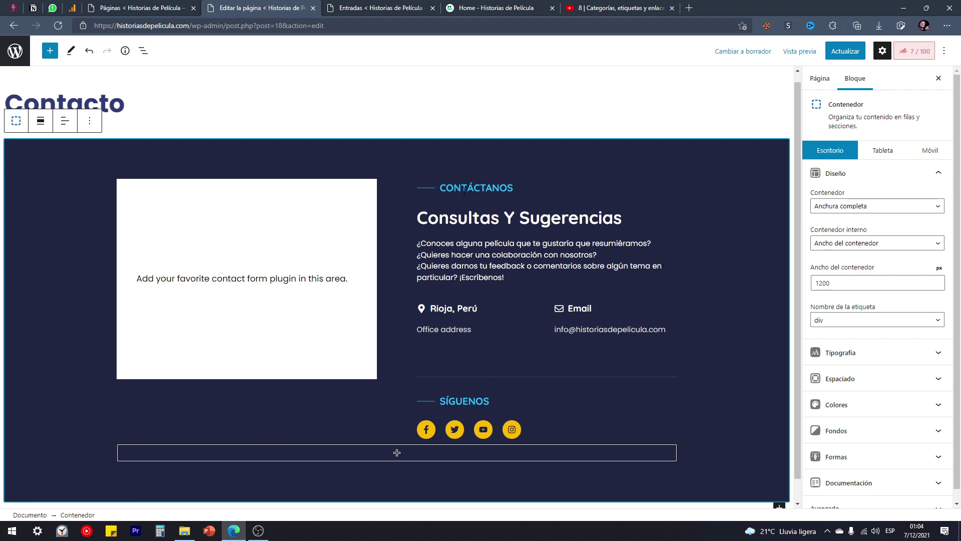
Turn off Modo a pantalla completa so the admin menu shows beside the editor.
click(944, 52)
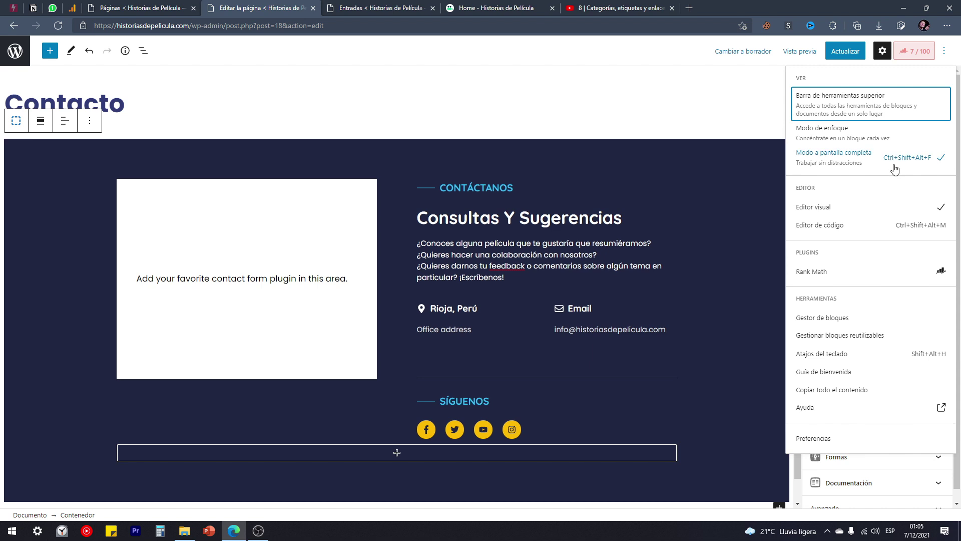
click(850, 165)
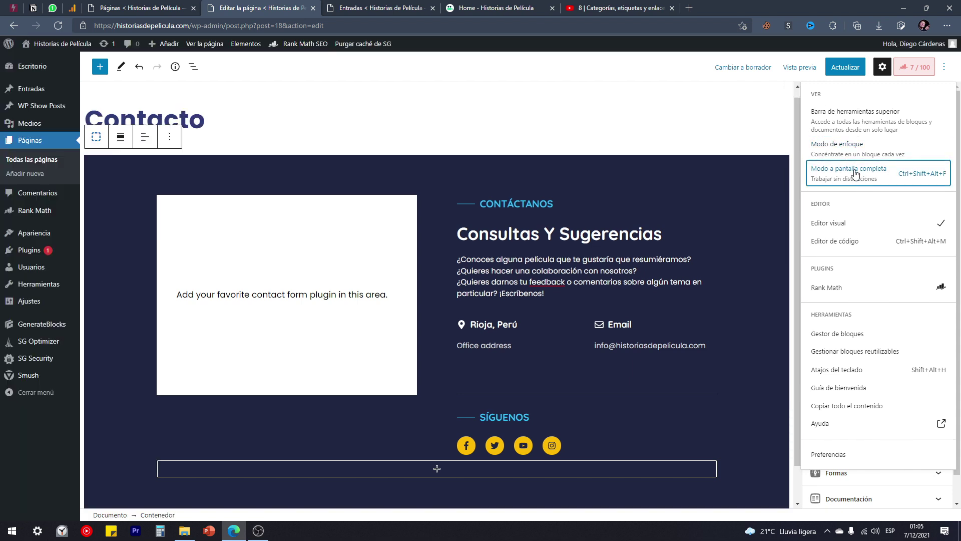
click(772, 133)
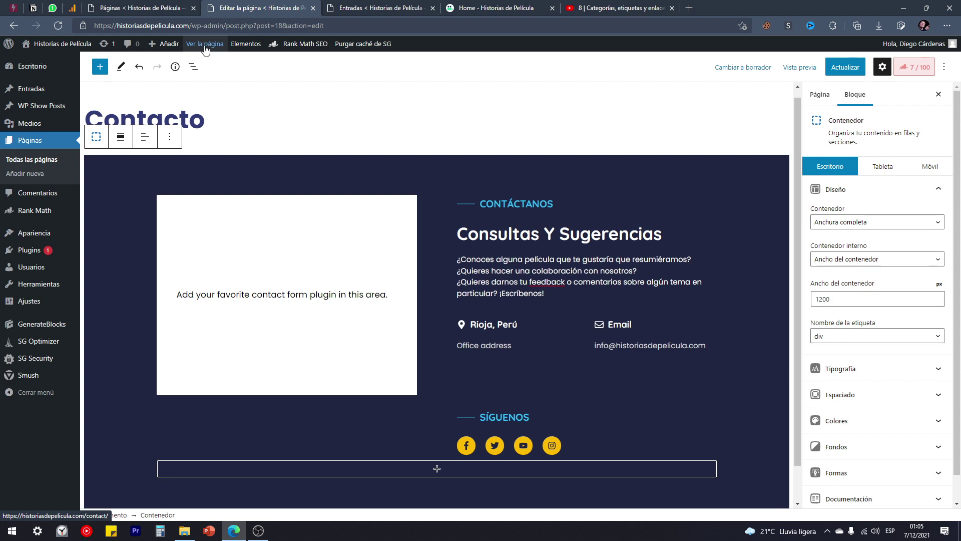
Open the live Contacto page and scroll through its Spanish content, including Consultas Y Sugerencias.
click(206, 45)
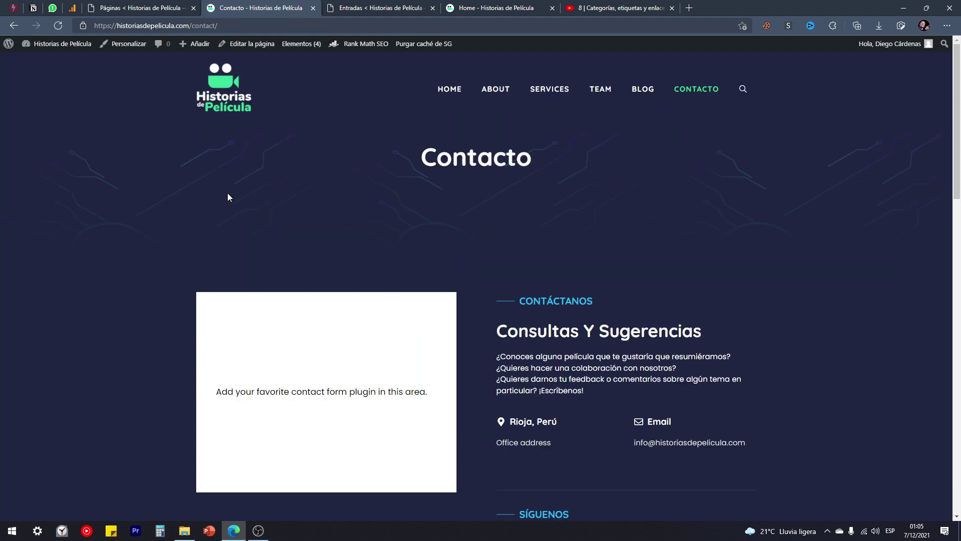
scroll(261, 194, down, 4)
scroll(530, 265, up, 4)
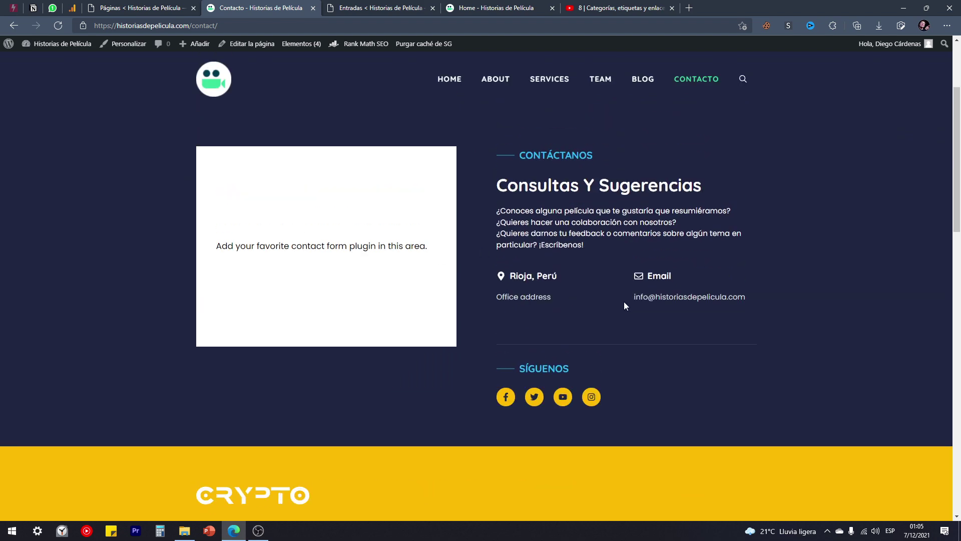
scroll(486, 169, down, 1)
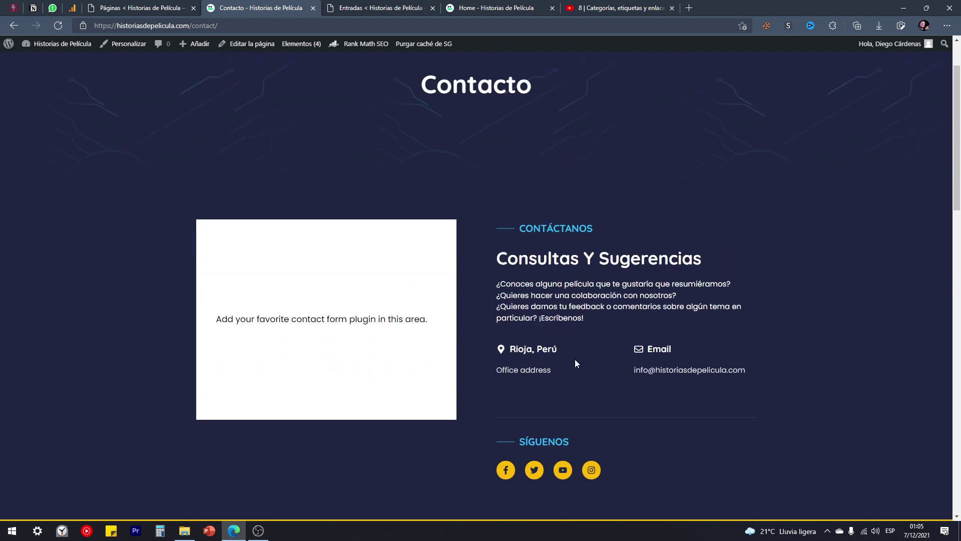
drag(624, 326, 506, 264)
scroll(508, 269, down, 2)
scroll(598, 386, up, 3)
scroll(590, 309, down, 3)
click(589, 309)
scroll(590, 308, down, 2)
scroll(589, 311, down, 11)
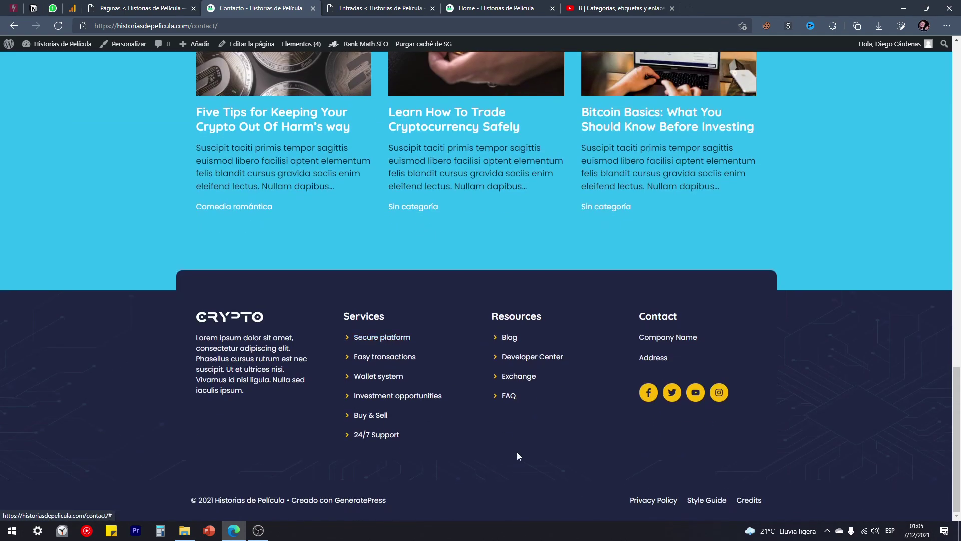
scroll(521, 456, up, 15)
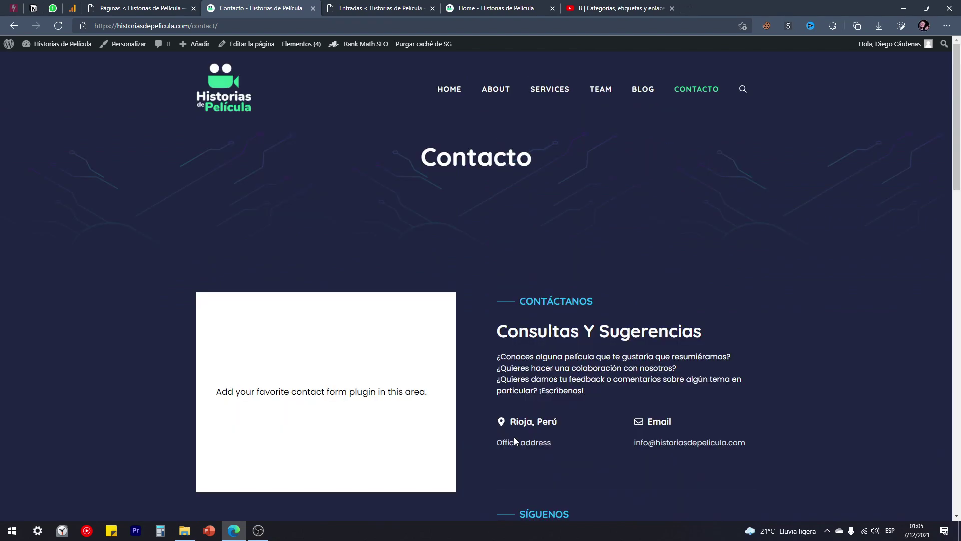
scroll(507, 434, down, 6)
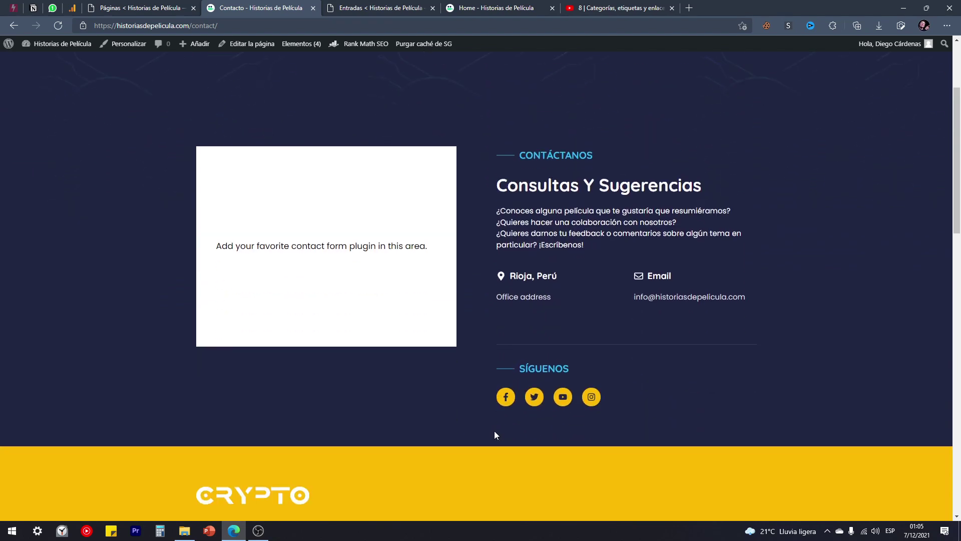
scroll(501, 380, up, 6)
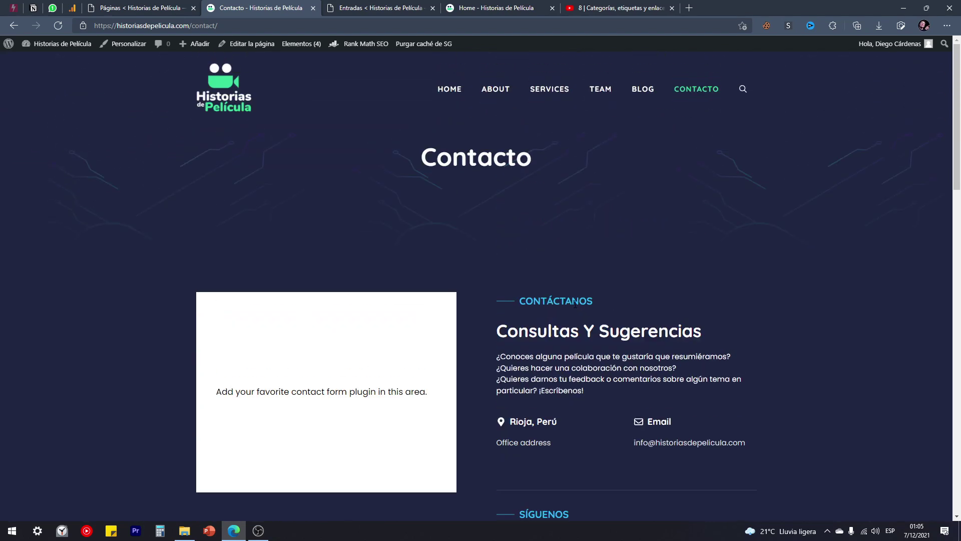
scroll(501, 216, down, 2)
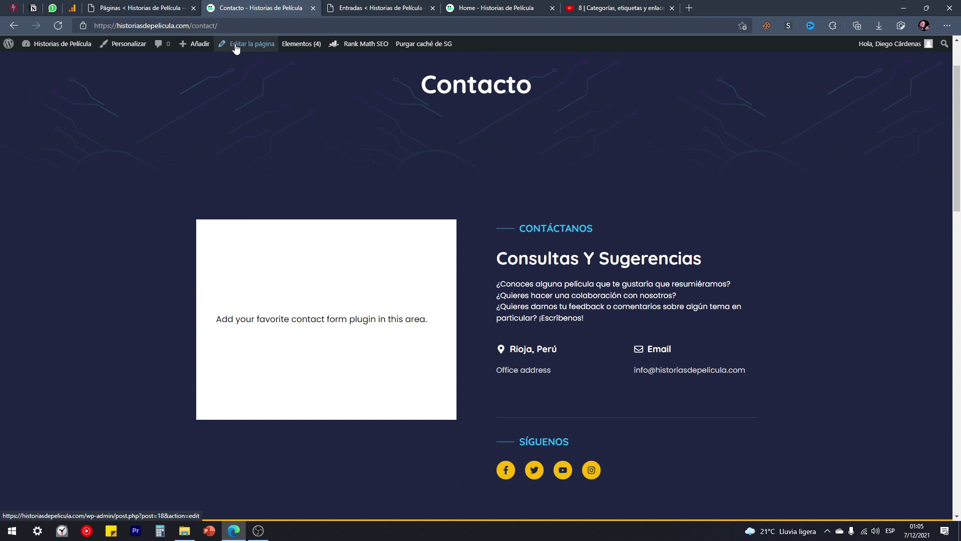
scroll(226, 172, down, 15)
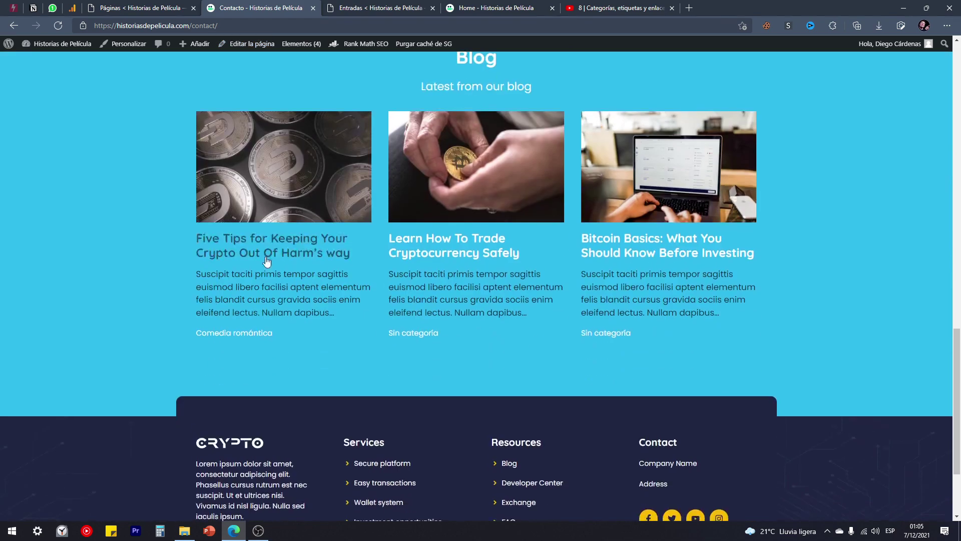
scroll(283, 253, down, 3)
scroll(203, 289, up, 13)
scroll(395, 335, up, 8)
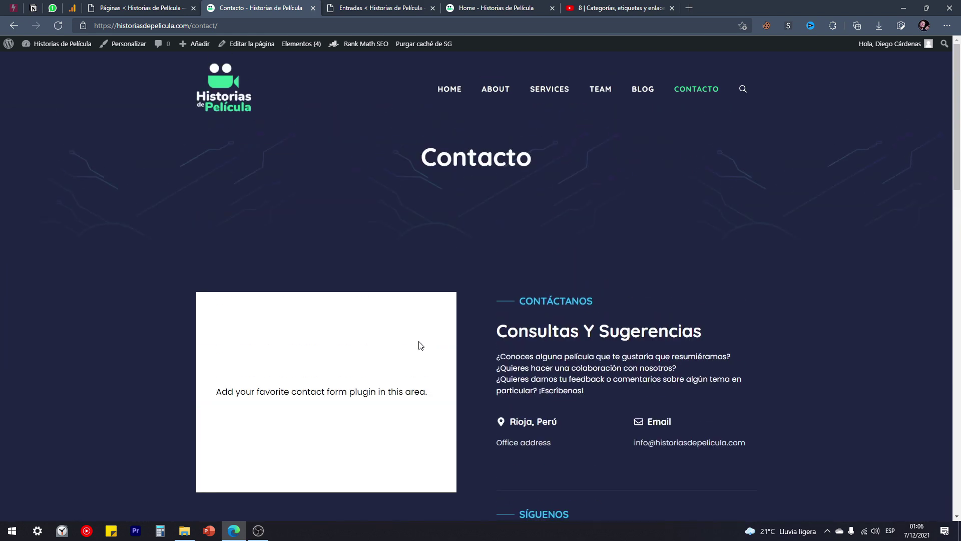
Inspect the Contacto page title and its web address.
drag(532, 158, 420, 159)
click(430, 195)
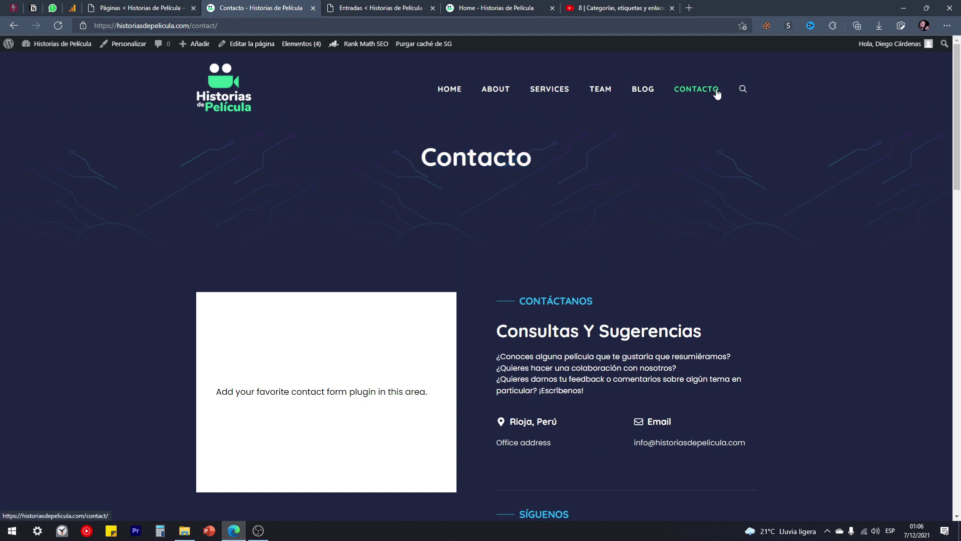
drag(526, 157, 416, 164)
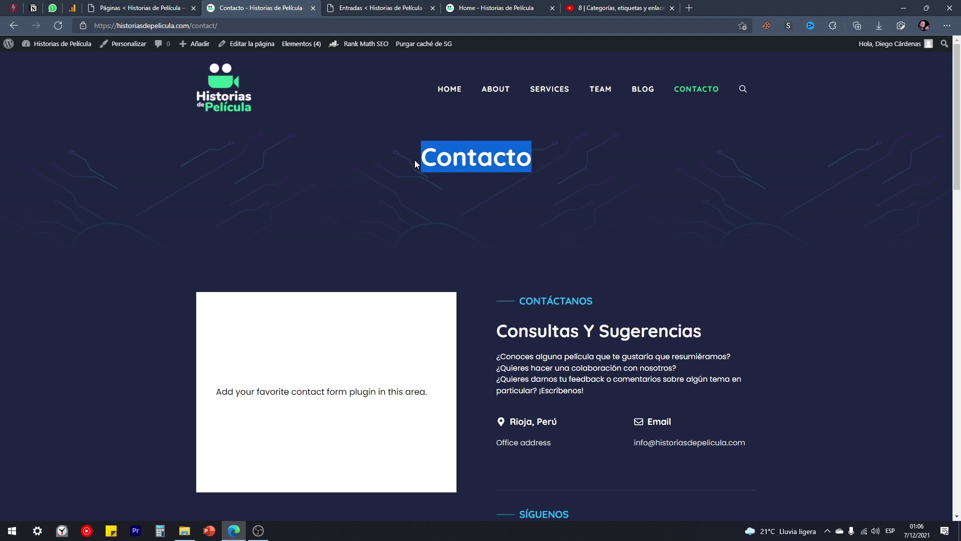
click(211, 29)
click(215, 26)
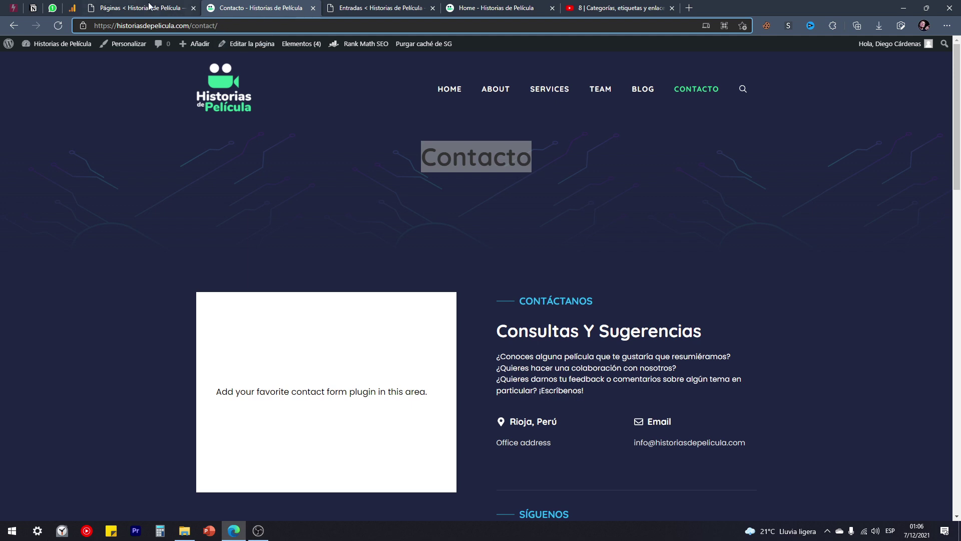
Change the Contacto page slug to contacto through Quick Edit in Páginas and return to the live page.
click(130, 9)
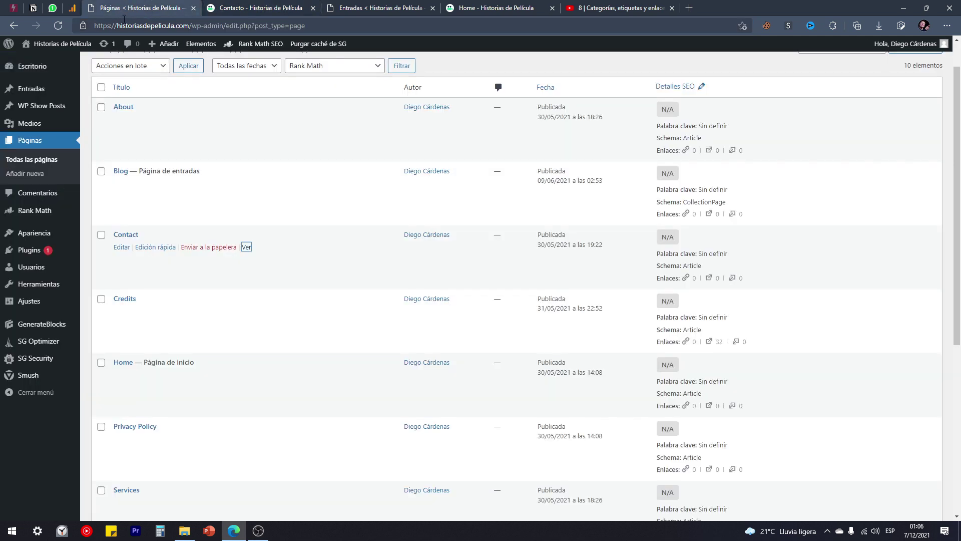
click(155, 247)
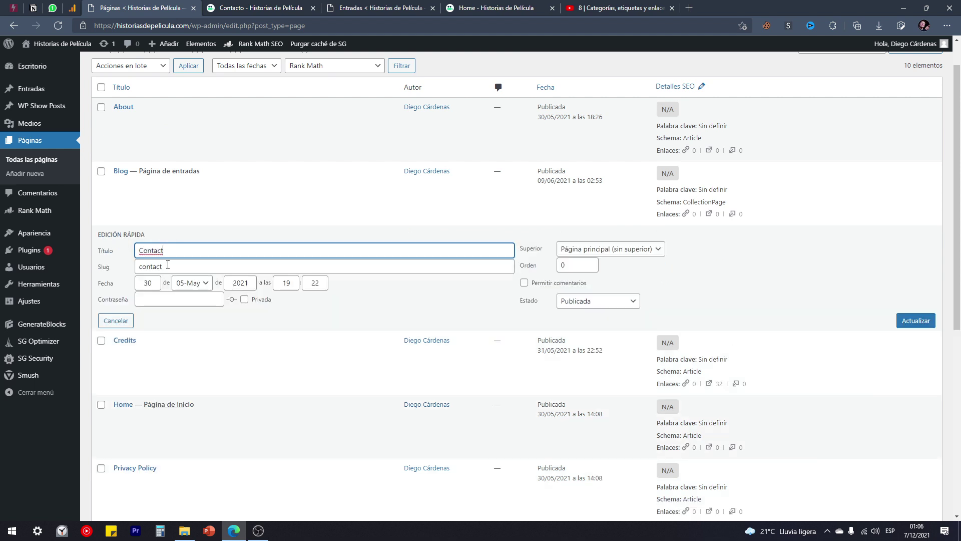
click(171, 268)
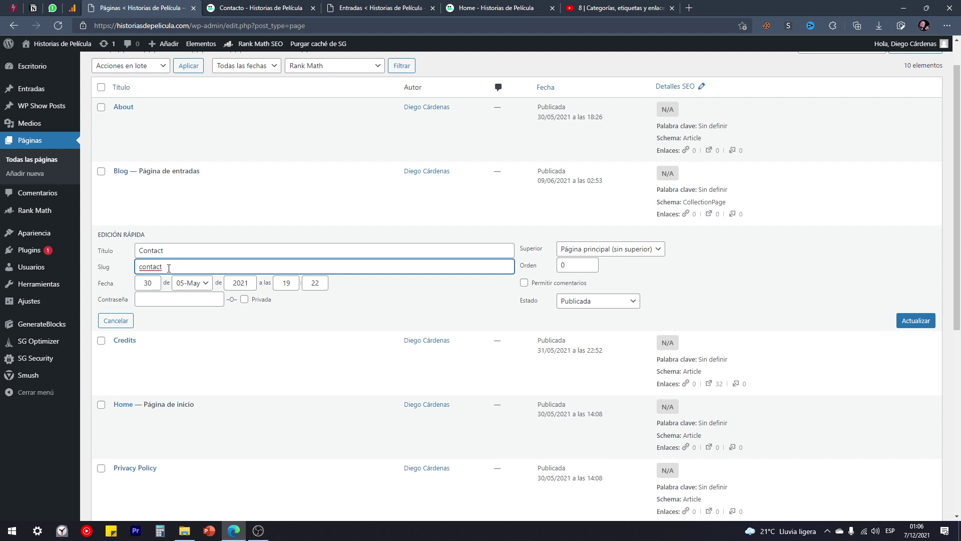
text(o)
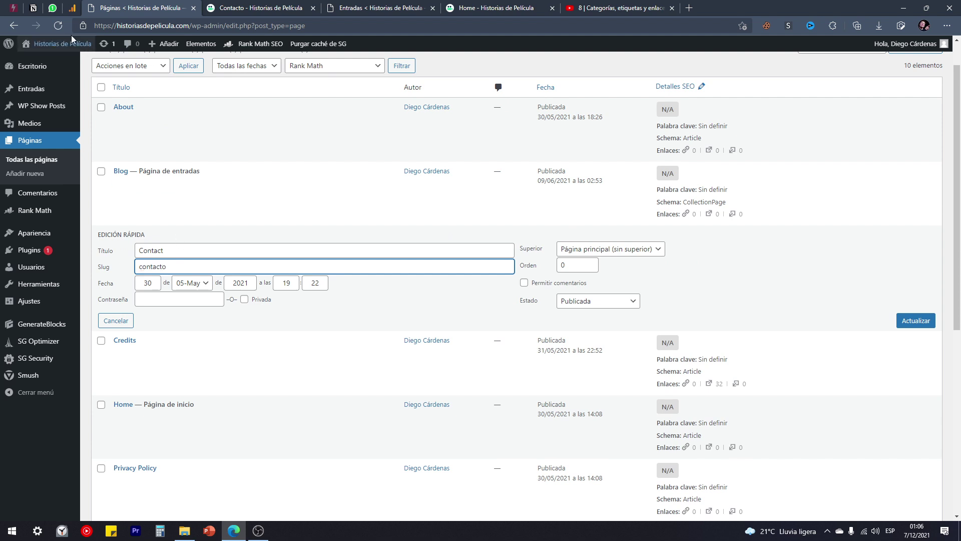
click(106, 46)
key(Escape)
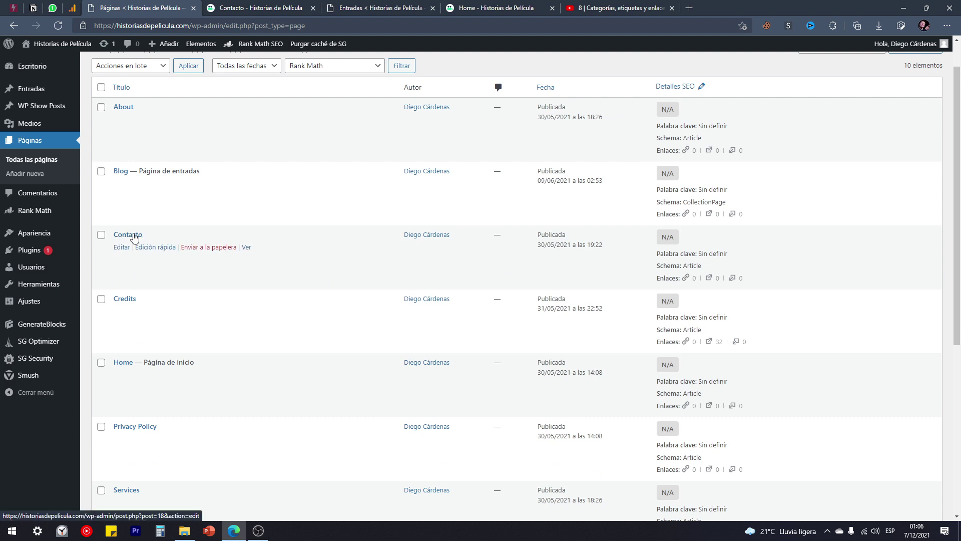
click(155, 247)
click(172, 266)
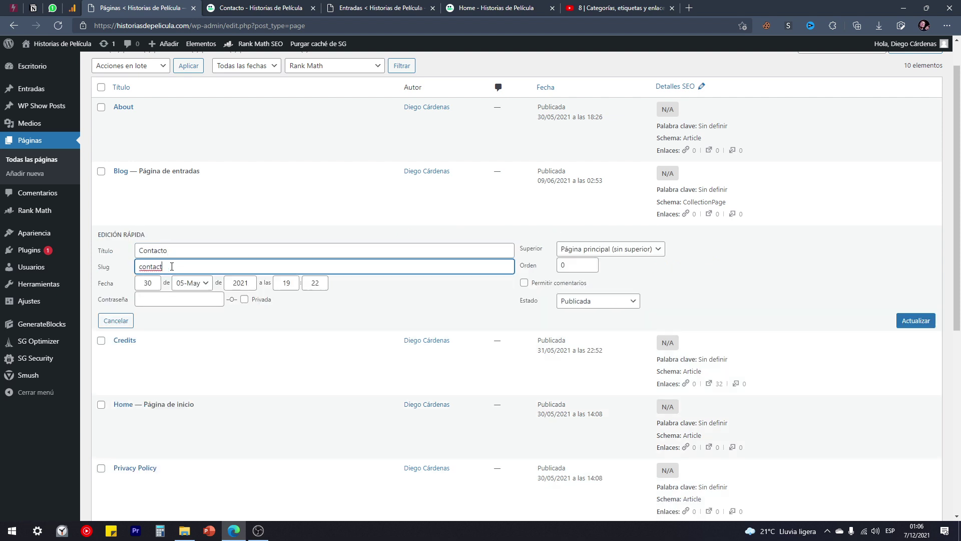
text(o)
click(914, 321)
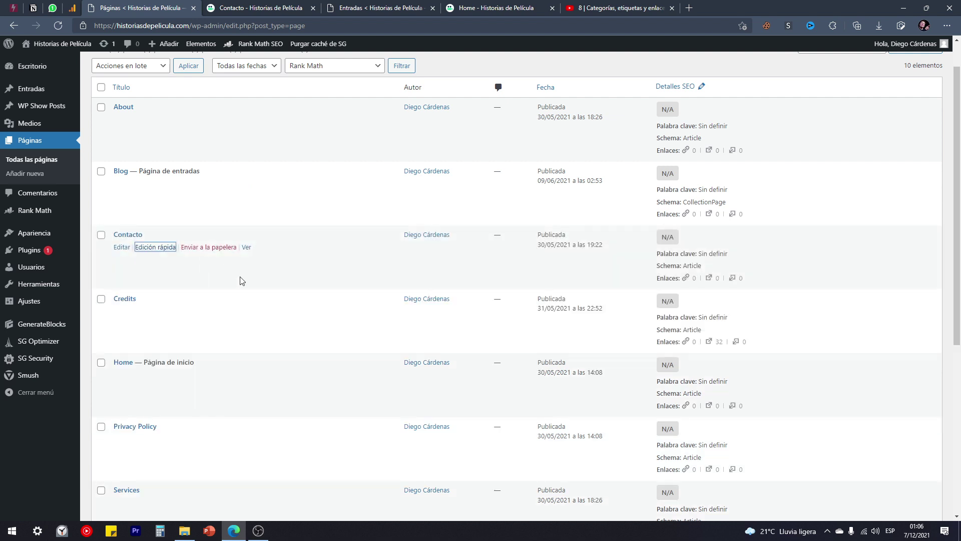
click(262, 6)
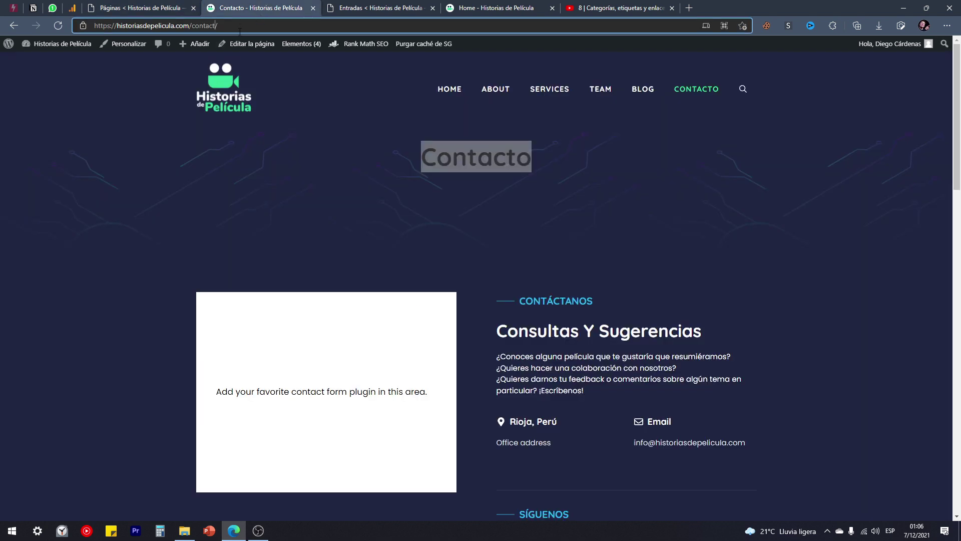
Load the live Contacto page at the /contacto/ address and check its title.
text(o)
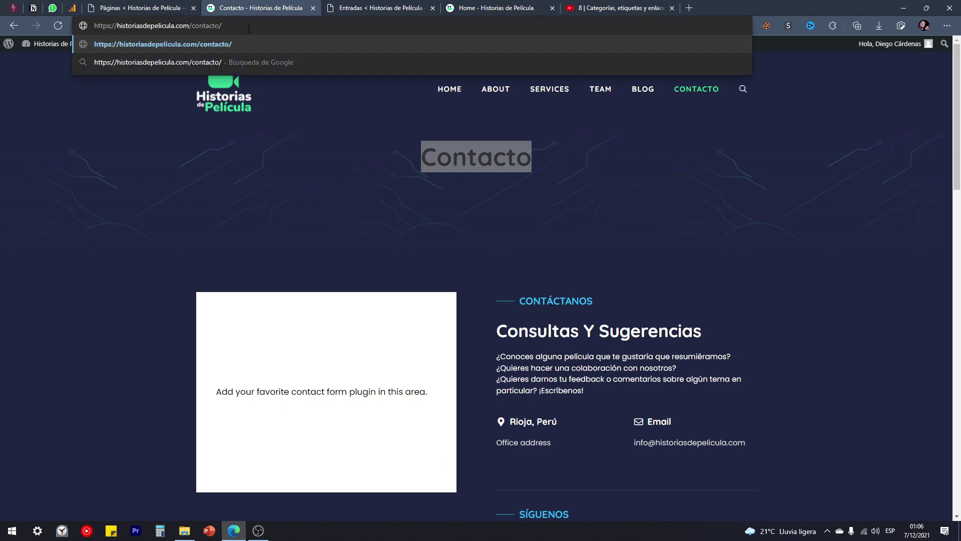
key(Return)
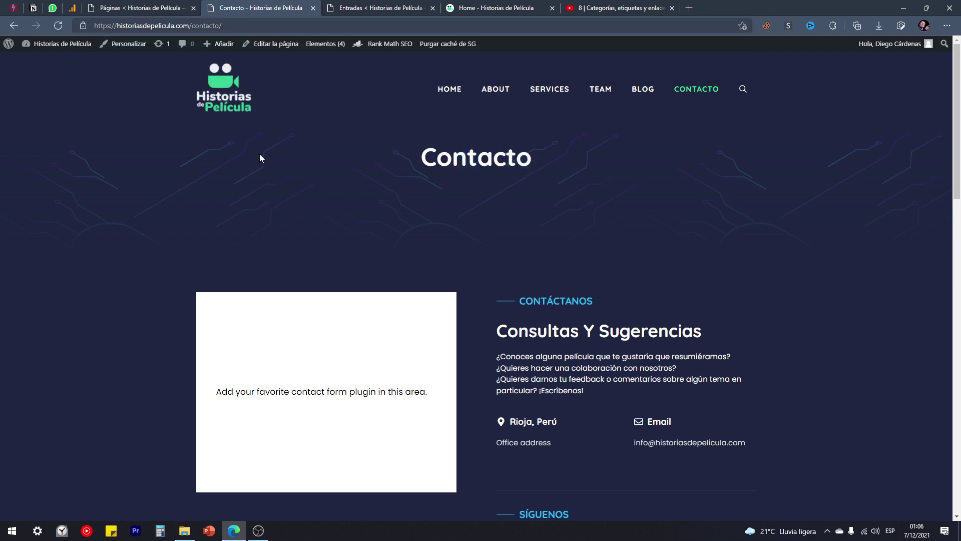
drag(407, 169, 550, 159)
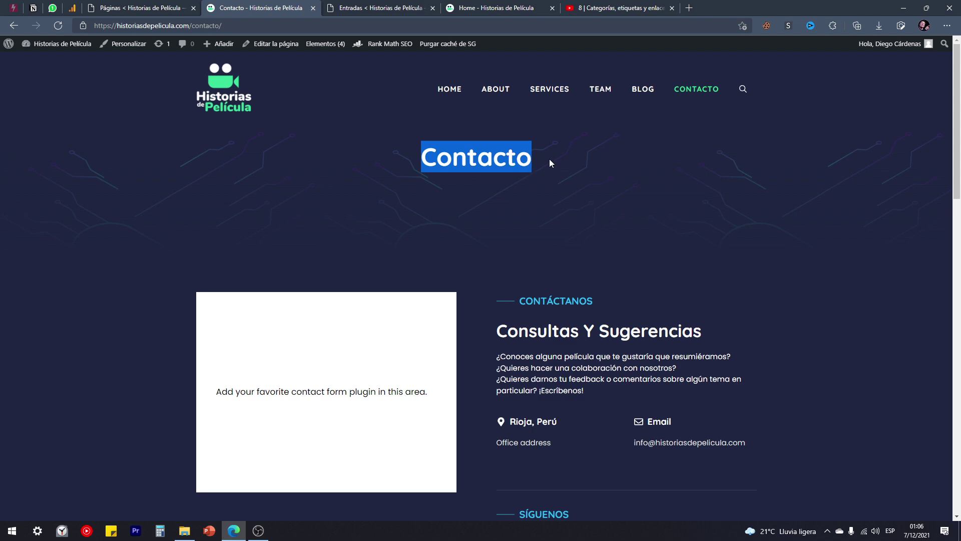
click(511, 199)
scroll(429, 236, down, 4)
scroll(382, 310, up, 4)
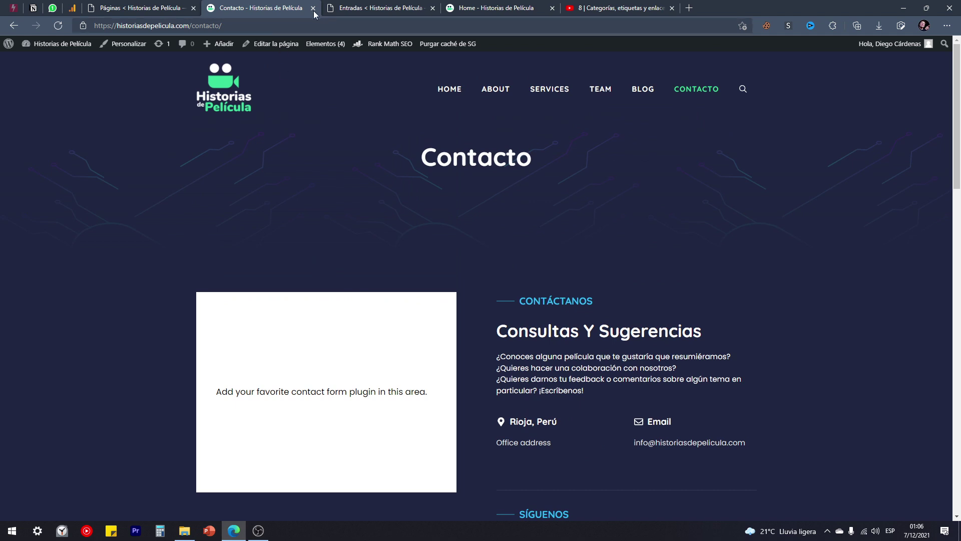
Open the live Home page and scroll through its Blockchain Consultancy hero content.
click(448, 94)
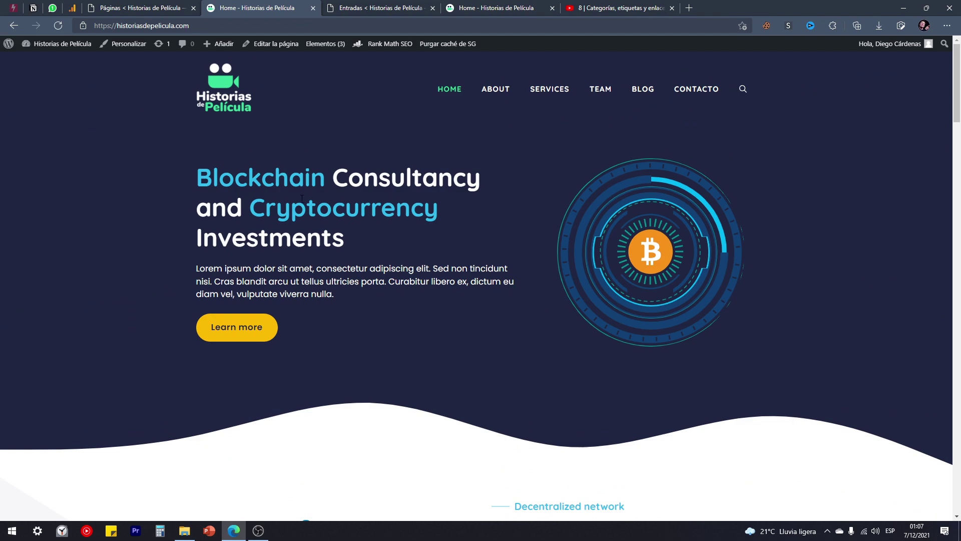
drag(348, 244, 196, 182)
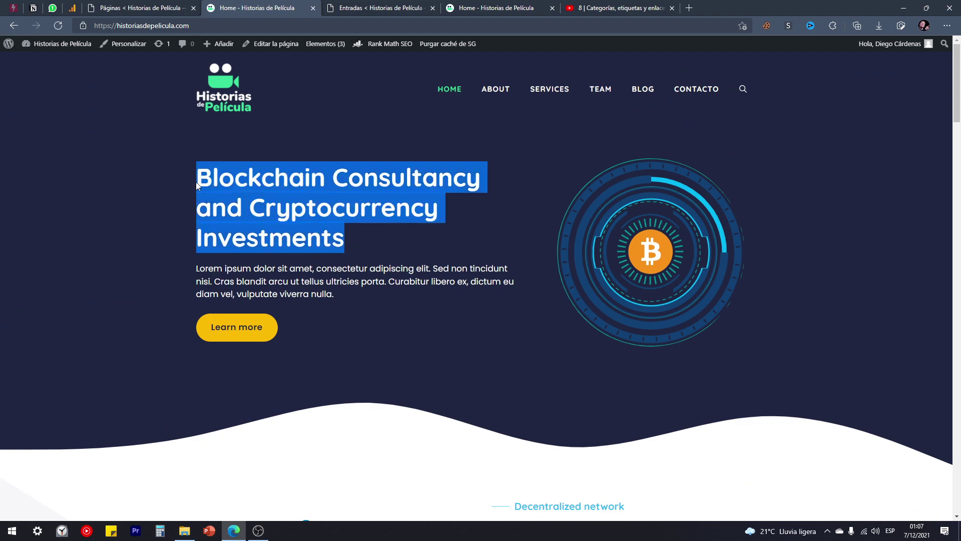
scroll(373, 245, down, 20)
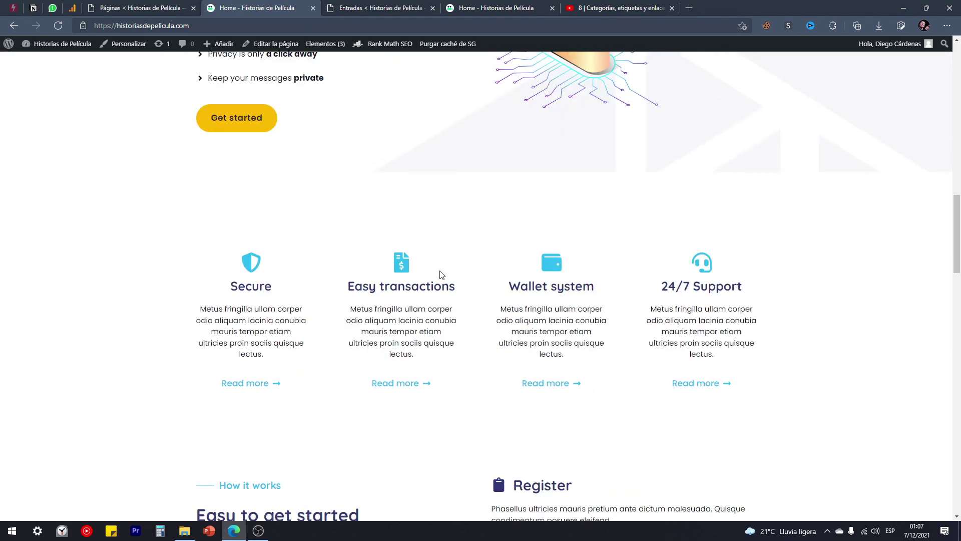
scroll(431, 273, down, 8)
scroll(431, 270, up, 15)
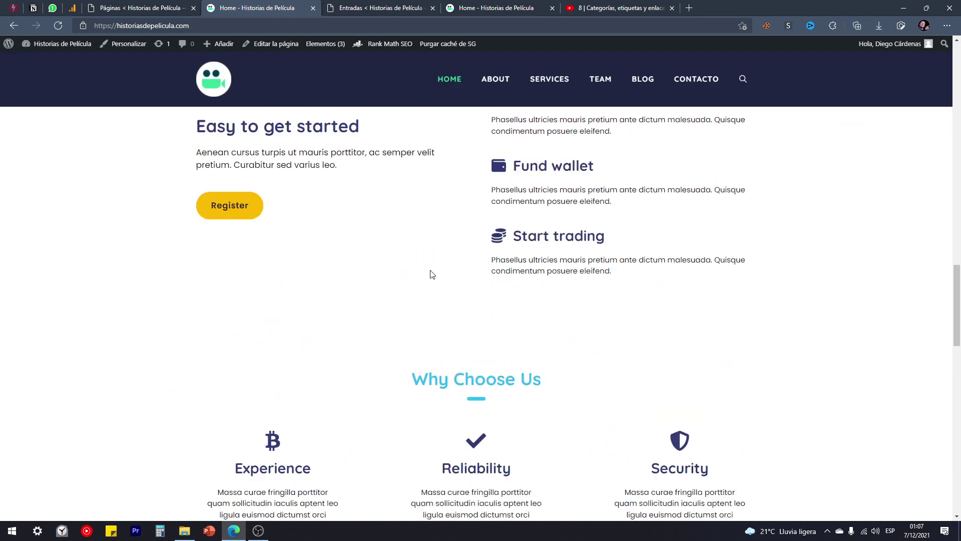
scroll(431, 270, up, 12)
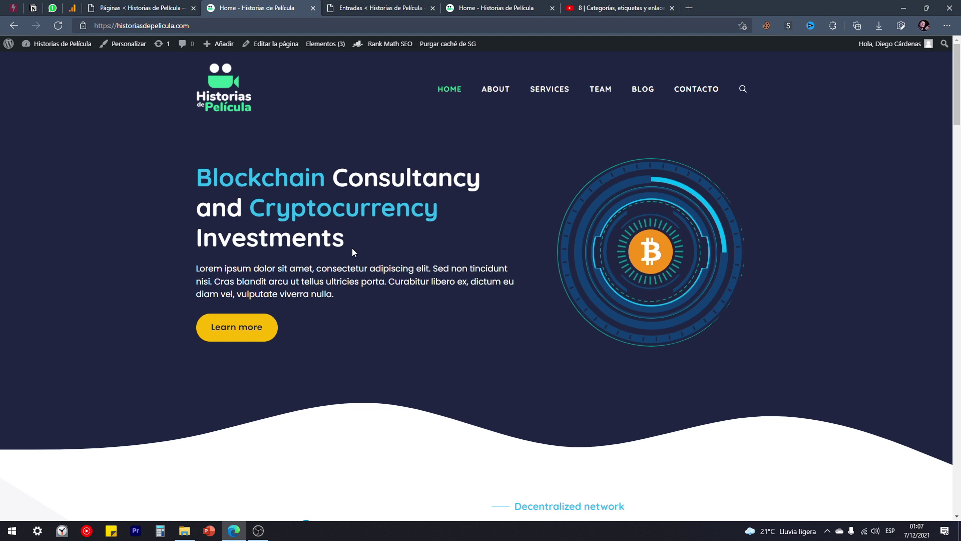
Load the eltiotech site in a new tab and look at its Aprende Excel gratis heading.
click(689, 9)
text(eltiotech)
key(Return)
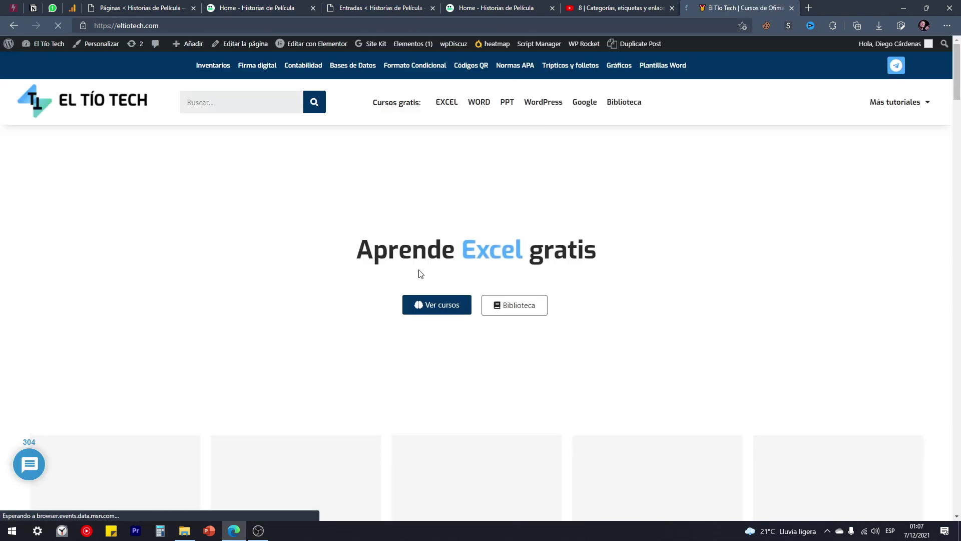
drag(373, 237, 598, 248)
click(464, 247)
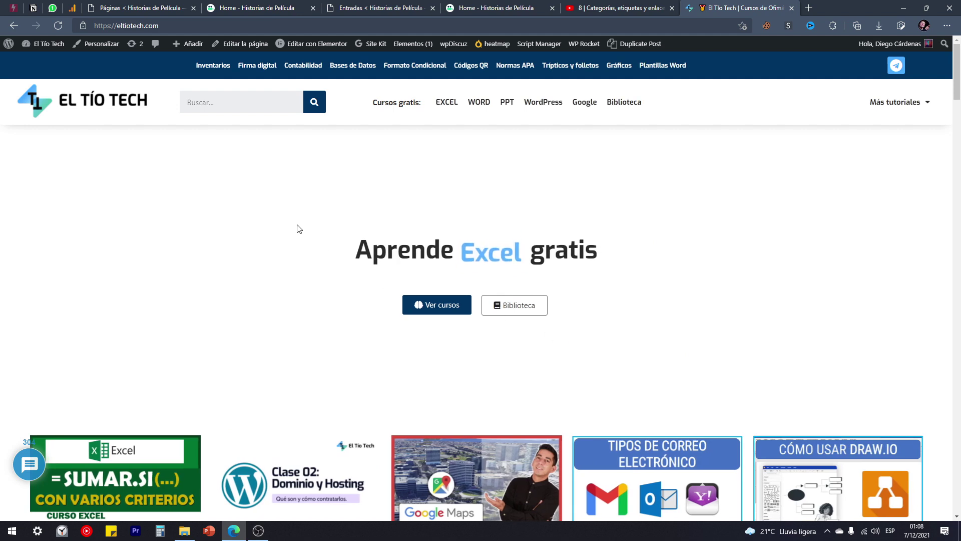
Close the duplicate Home tab and return to the WordPress pages list.
click(534, 4)
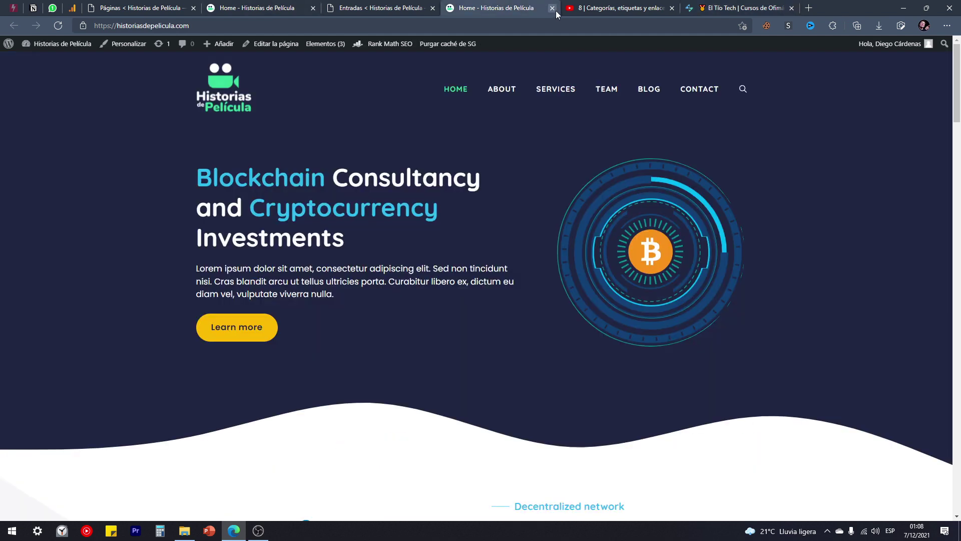
click(555, 10)
click(153, 6)
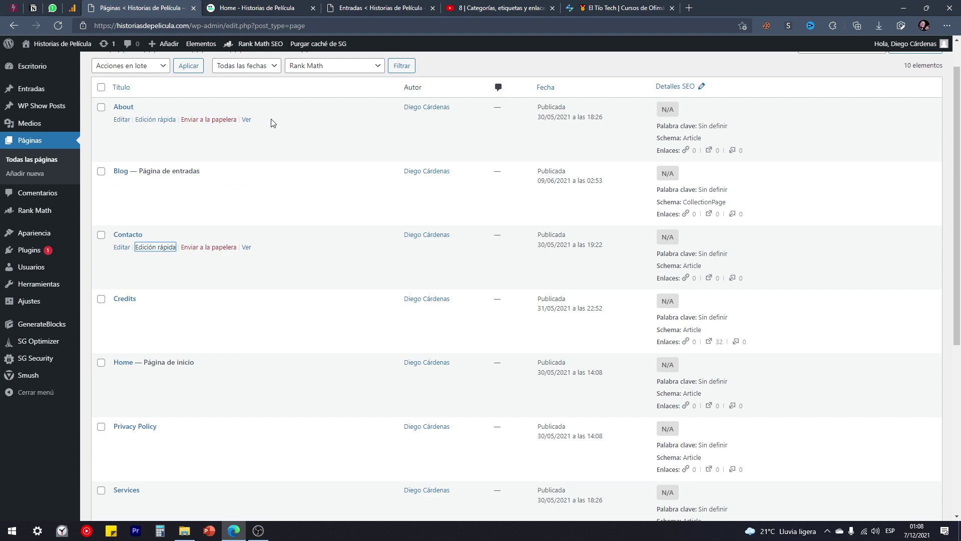
Open the About, Credits, Services and Team pages in their own tabs and show About.
middle_click(247, 119)
scroll(215, 215, down, 3)
right_click(244, 167)
click(266, 172)
scroll(197, 225, down, 2)
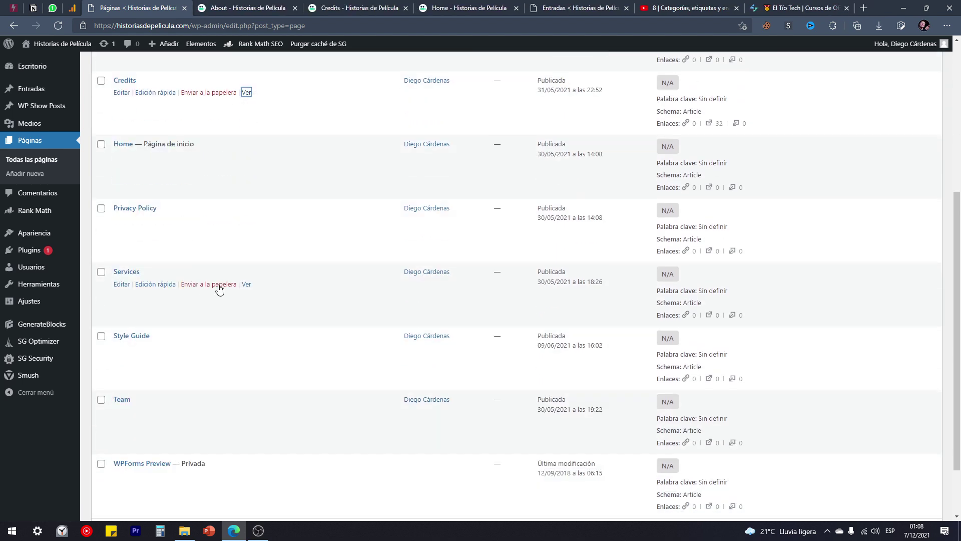
right_click(247, 285)
click(274, 295)
scroll(215, 365, down, 2)
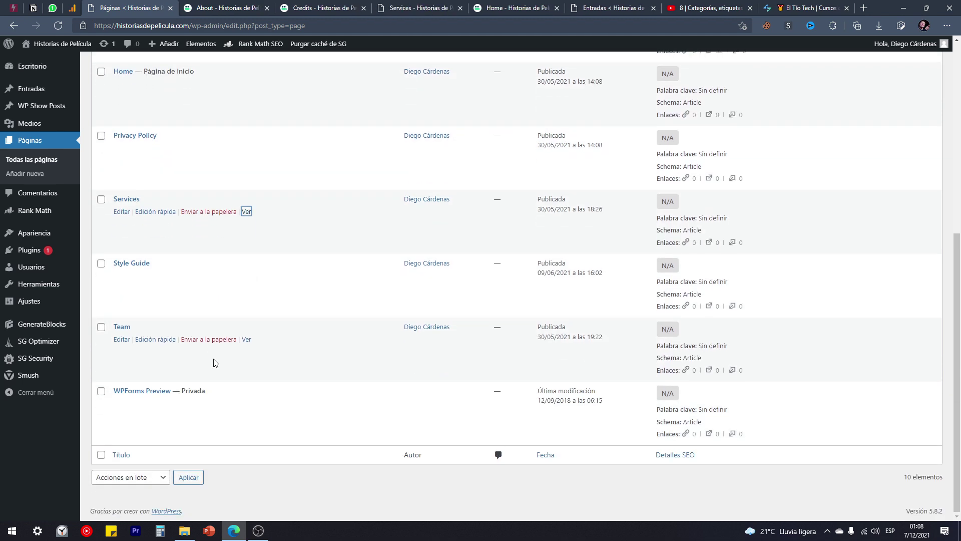
right_click(246, 341)
click(295, 127)
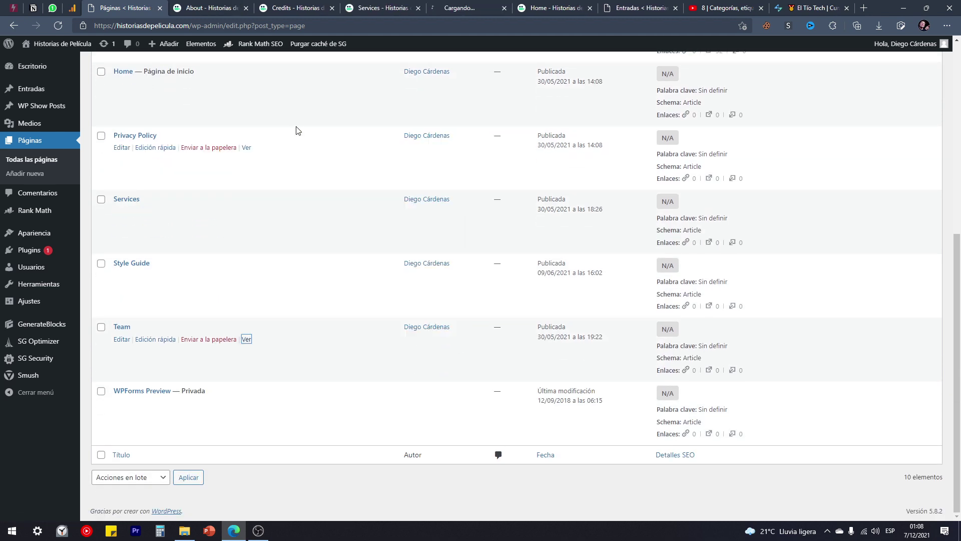
click(190, 5)
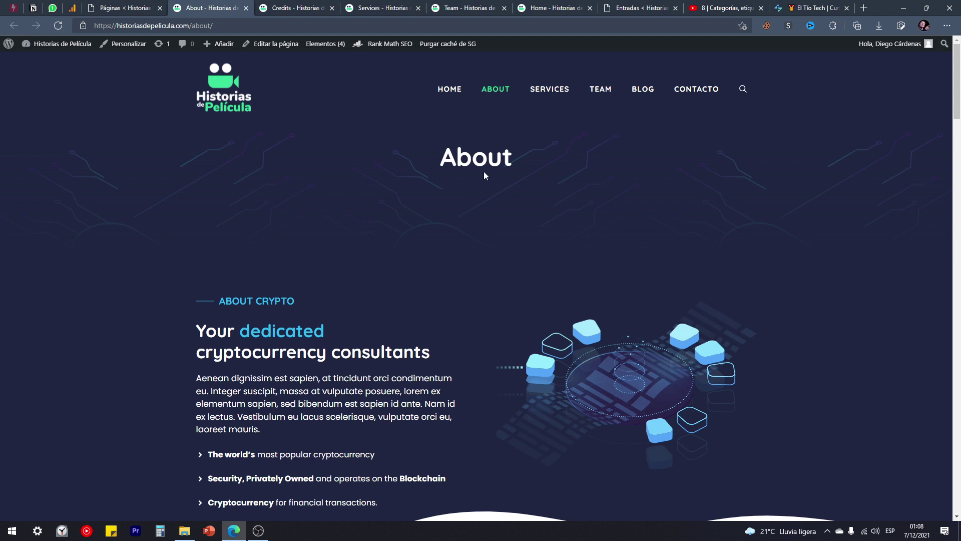
Scroll through the live About page content.
drag(527, 160, 433, 160)
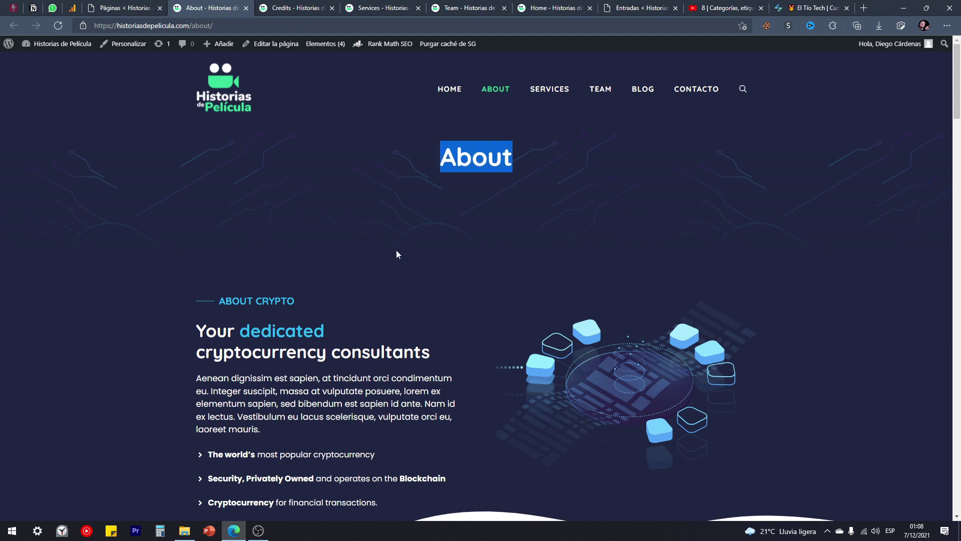
scroll(450, 120, down, 2)
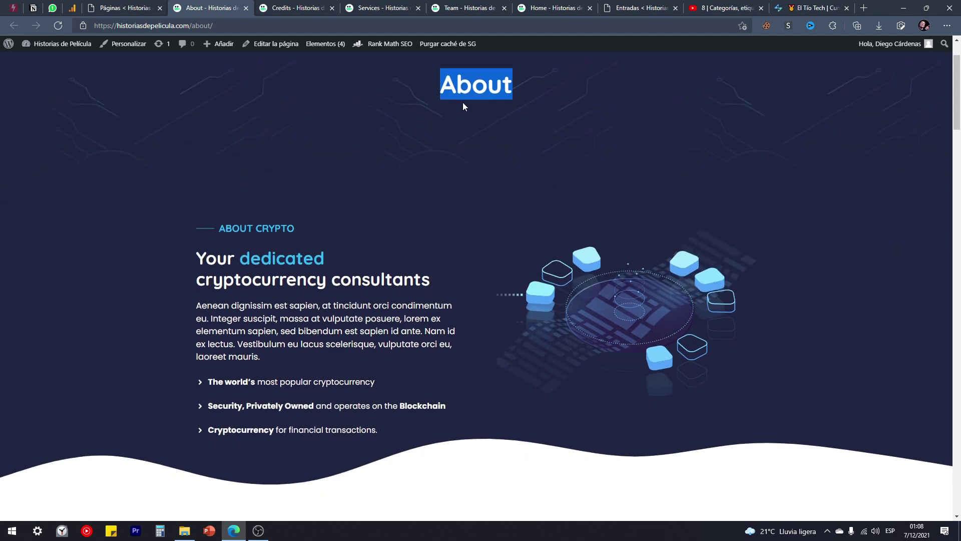
click(519, 88)
scroll(350, 250, down, 4)
scroll(307, 281, down, 3)
scroll(314, 274, up, 6)
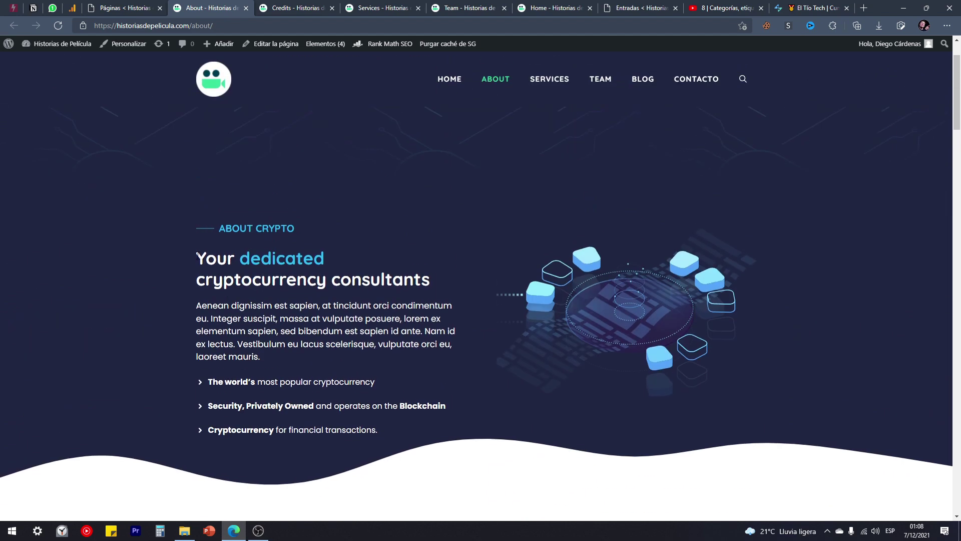
drag(197, 255, 429, 291)
scroll(438, 291, down, 3)
click(455, 270)
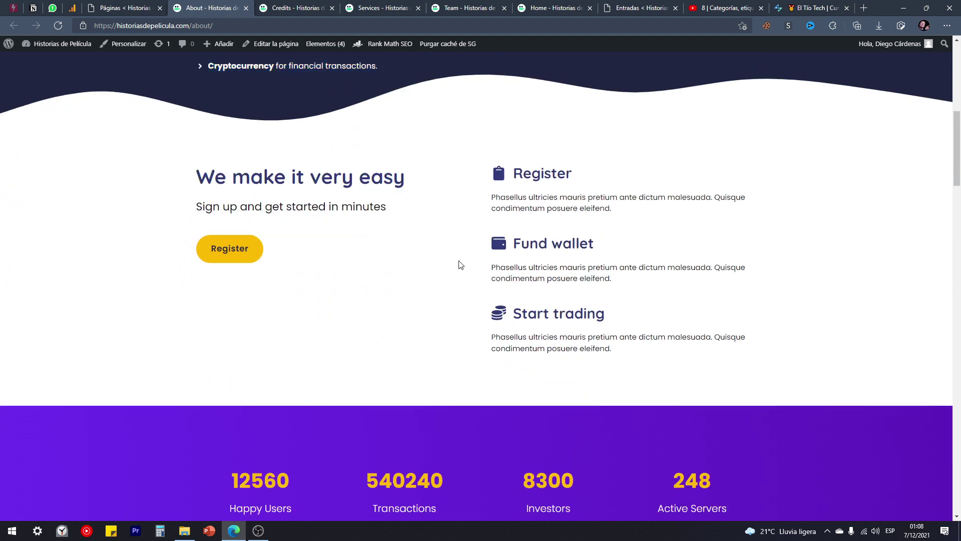
scroll(471, 248, down, 7)
scroll(470, 249, down, 8)
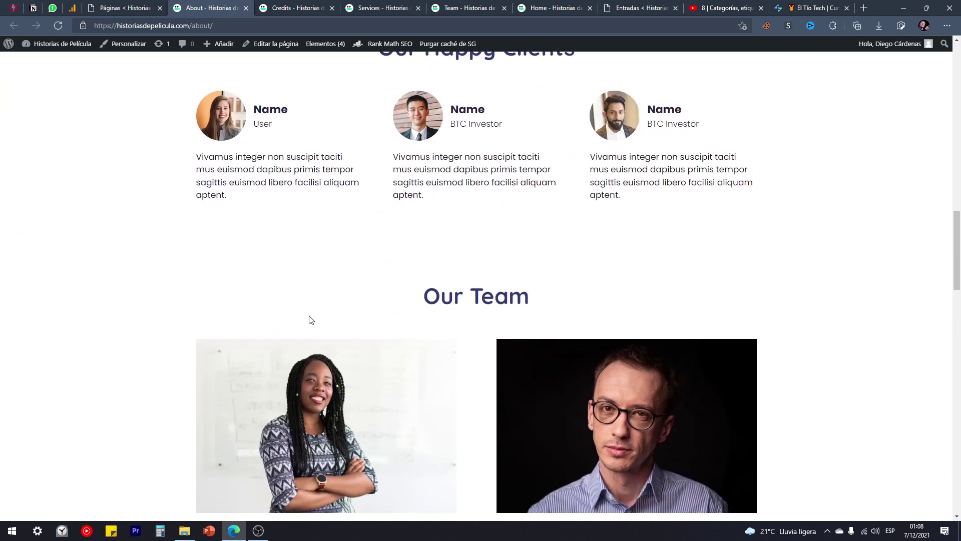
scroll(461, 275, up, 14)
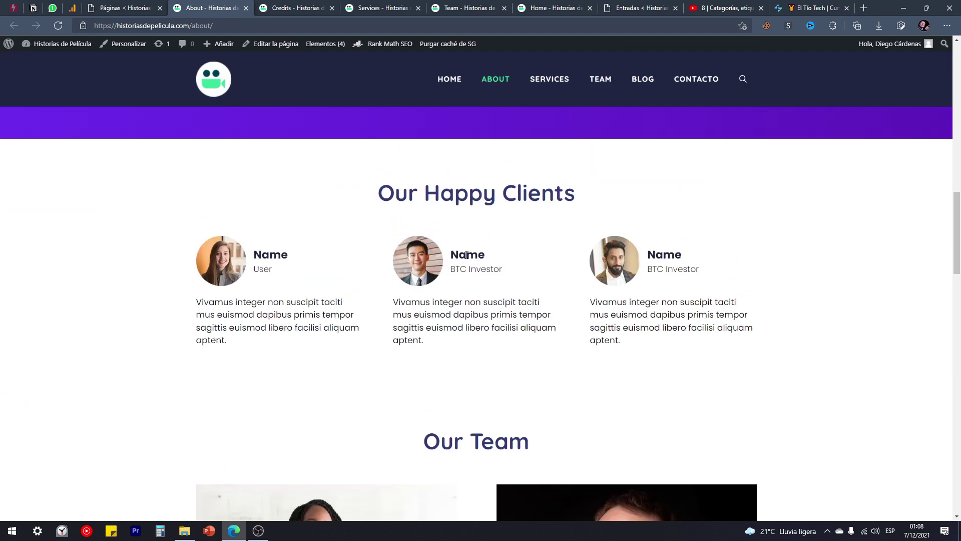
scroll(345, 347, up, 10)
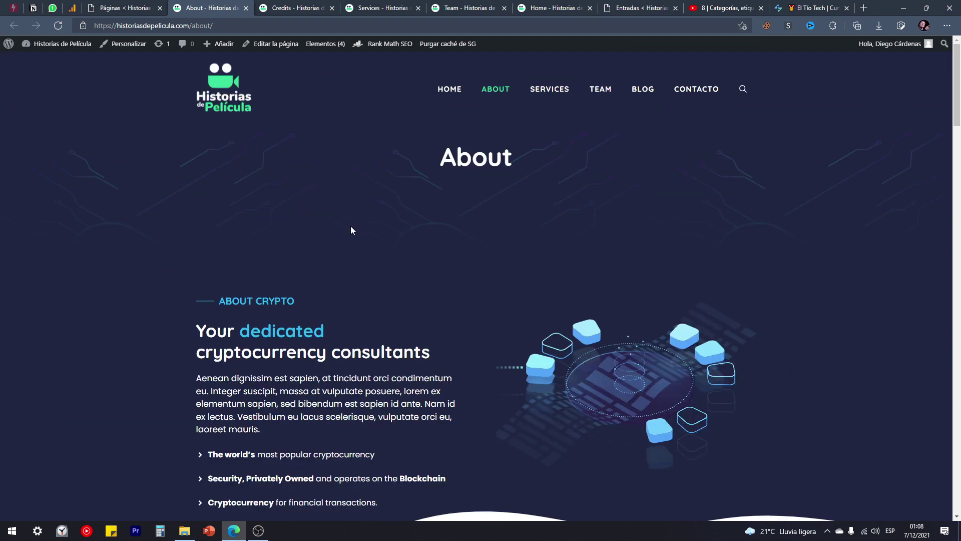
Scroll through the Credits, Services and Team pages.
click(290, 8)
scroll(420, 170, down, 3)
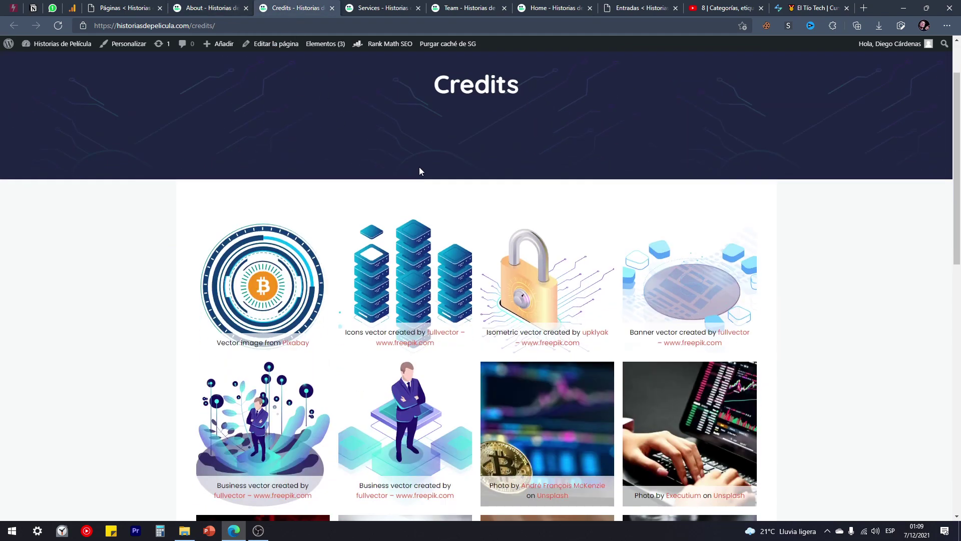
scroll(297, 216, down, 10)
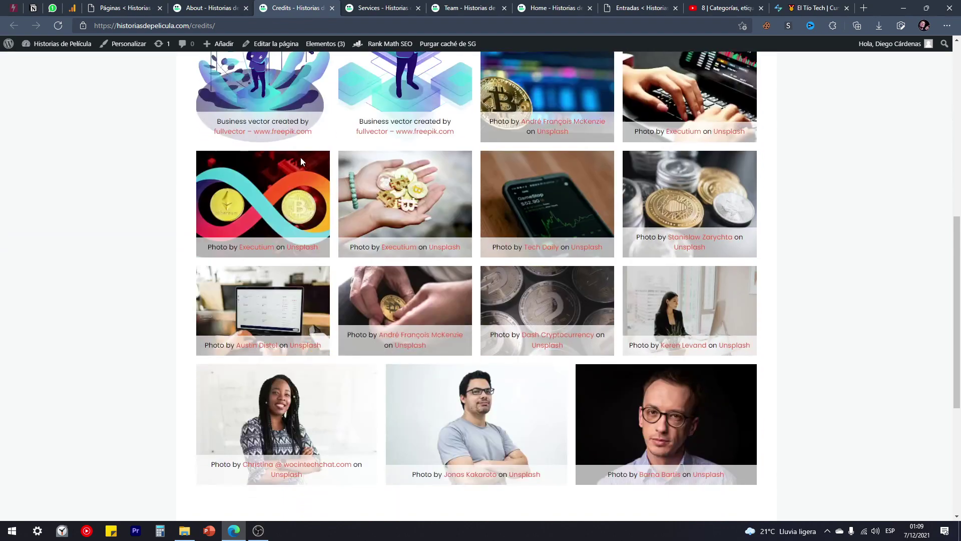
scroll(513, 290, up, 4)
scroll(513, 291, up, 8)
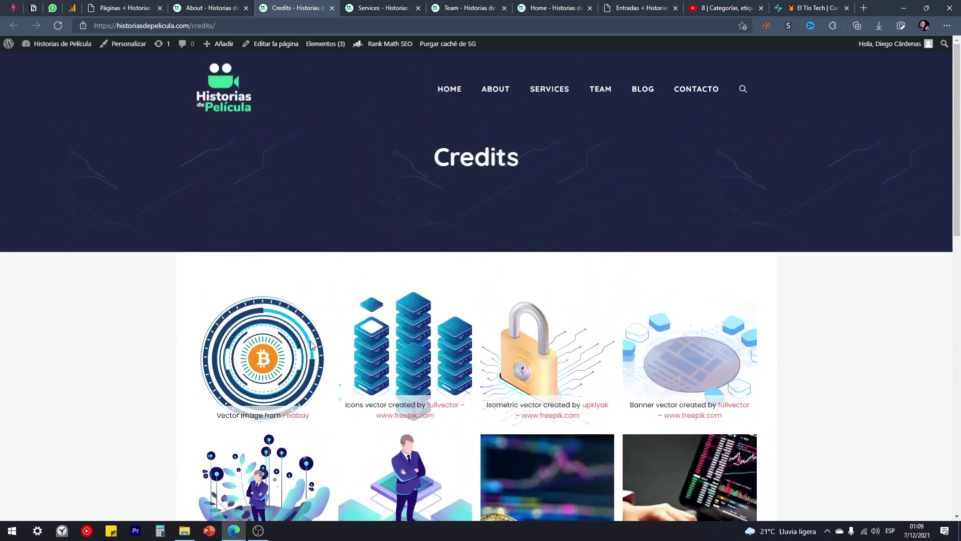
click(389, 4)
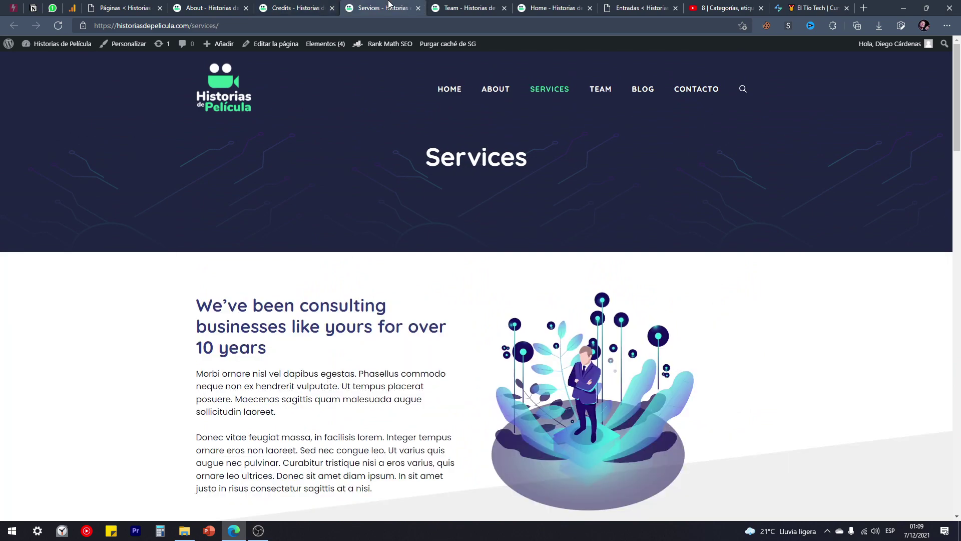
scroll(399, 231, down, 15)
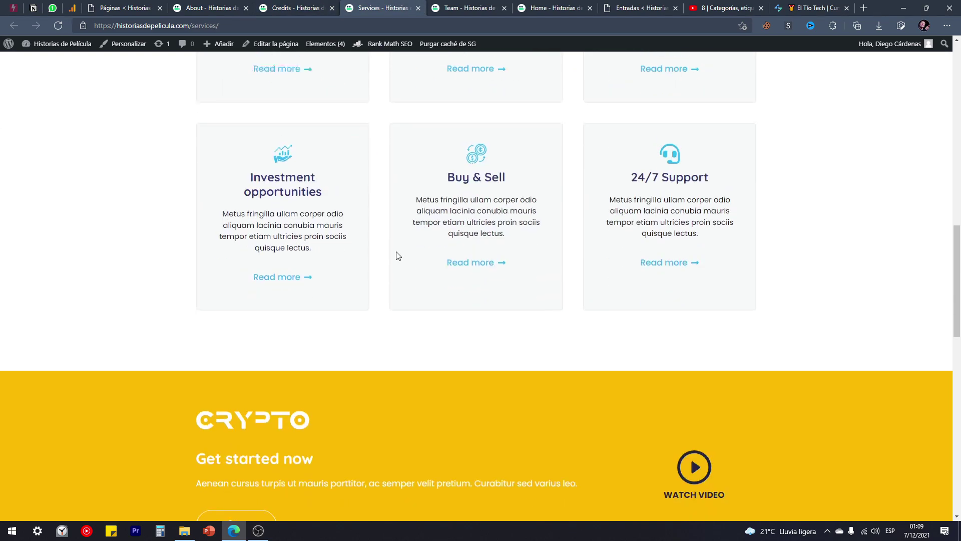
scroll(401, 254, down, 2)
click(443, 4)
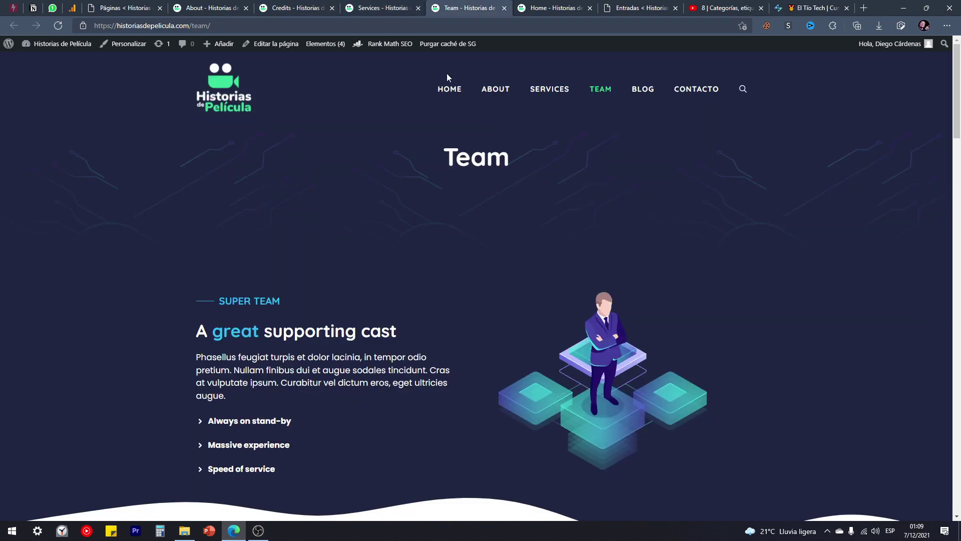
scroll(456, 260, down, 12)
scroll(357, 136, down, 6)
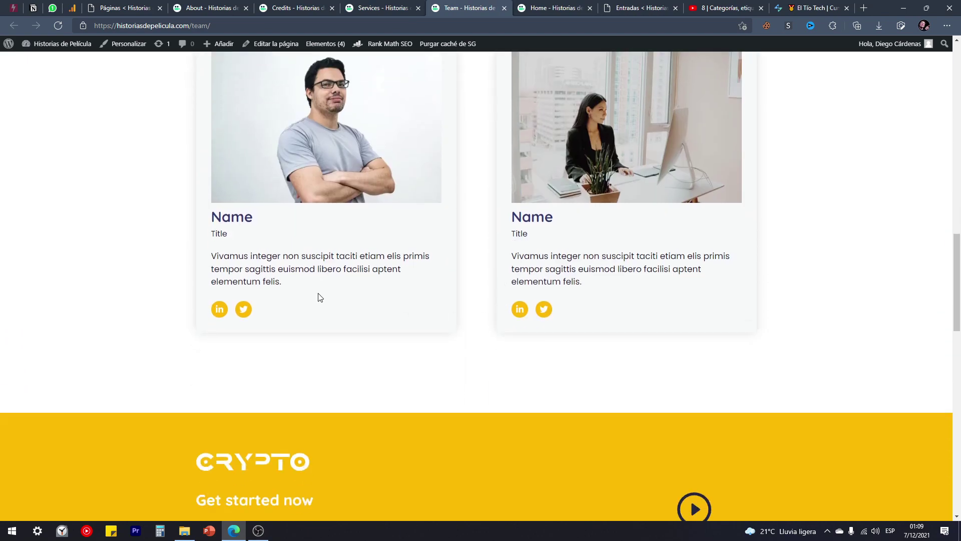
scroll(279, 248, down, 3)
scroll(418, 326, up, 20)
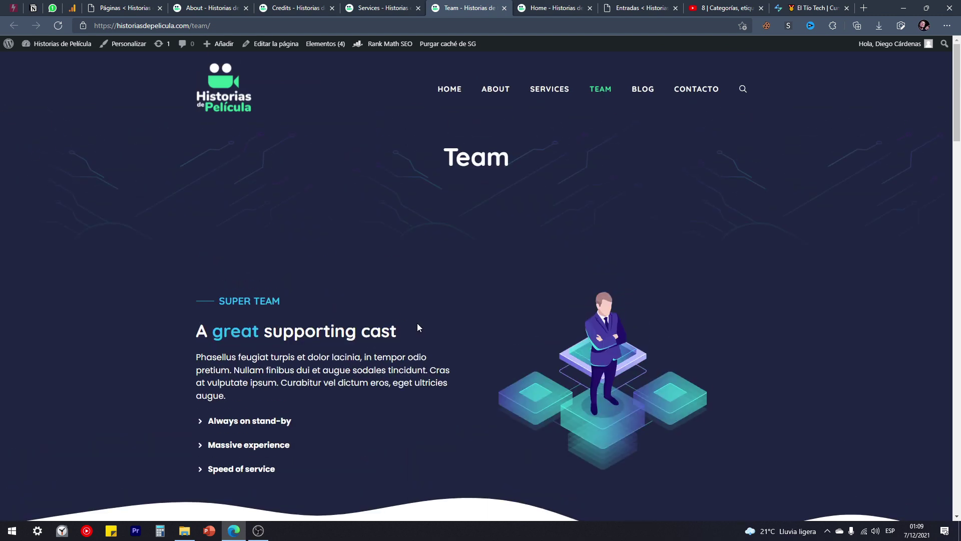
Close the Credits, Services, About and Team tabs.
click(313, 5)
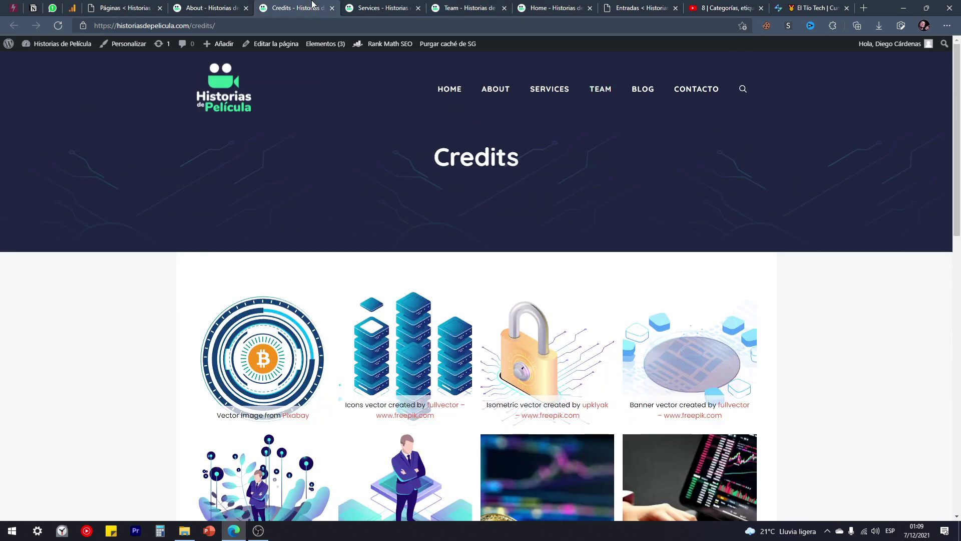
click(333, 10)
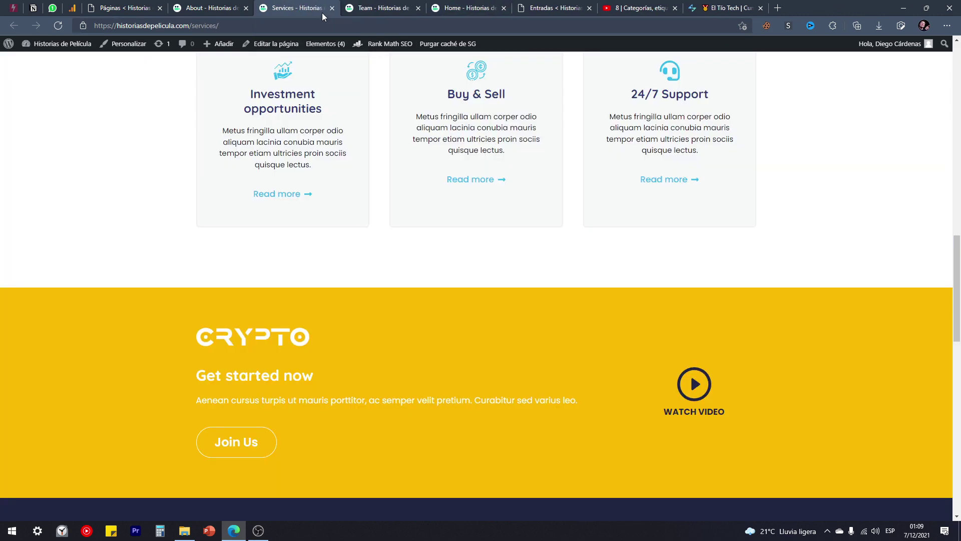
scroll(342, 186, up, 15)
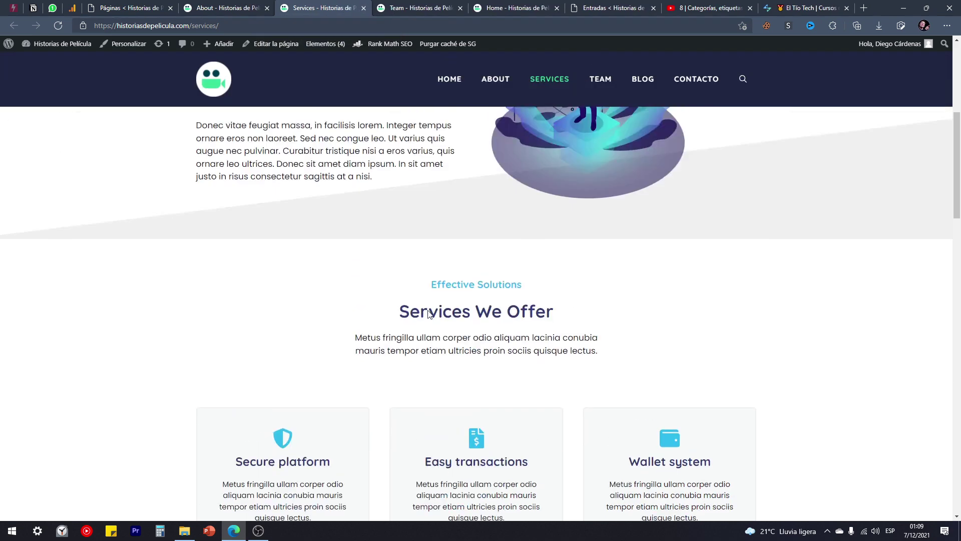
scroll(400, 343, up, 2)
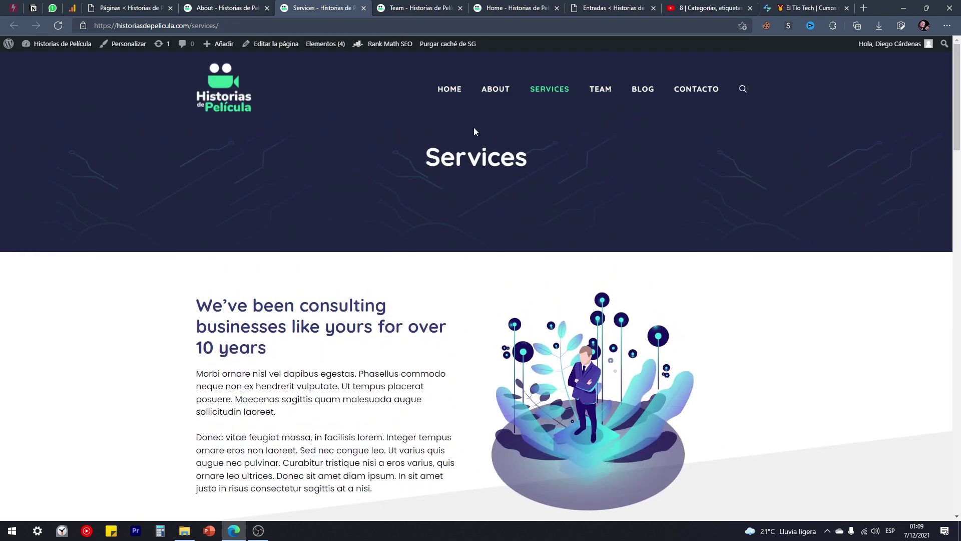
drag(530, 160, 387, 169)
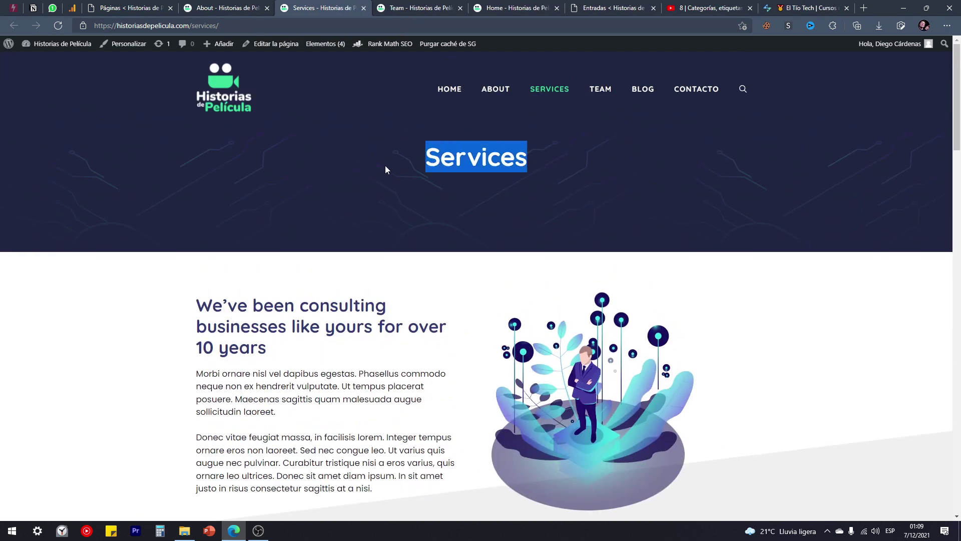
click(368, 206)
click(363, 8)
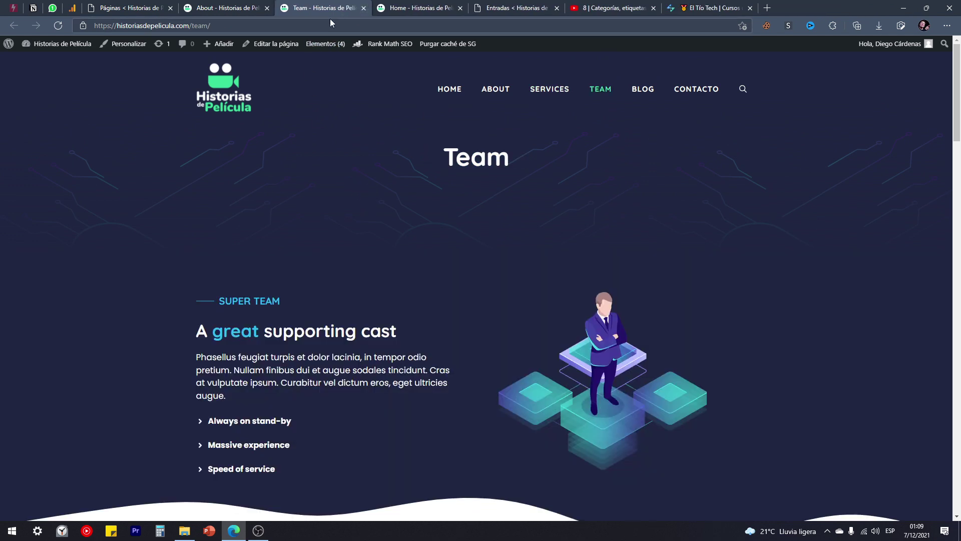
click(222, 8)
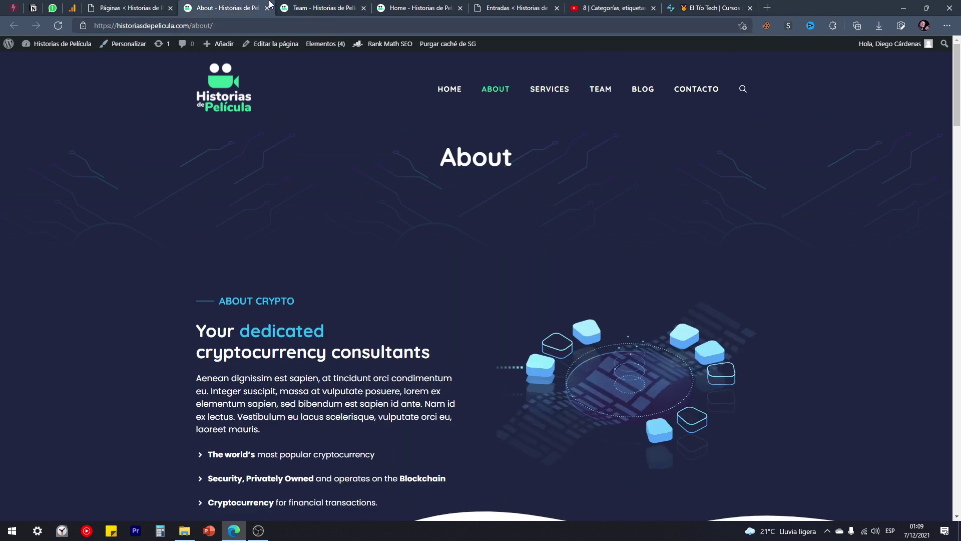
click(268, 8)
click(268, 8)
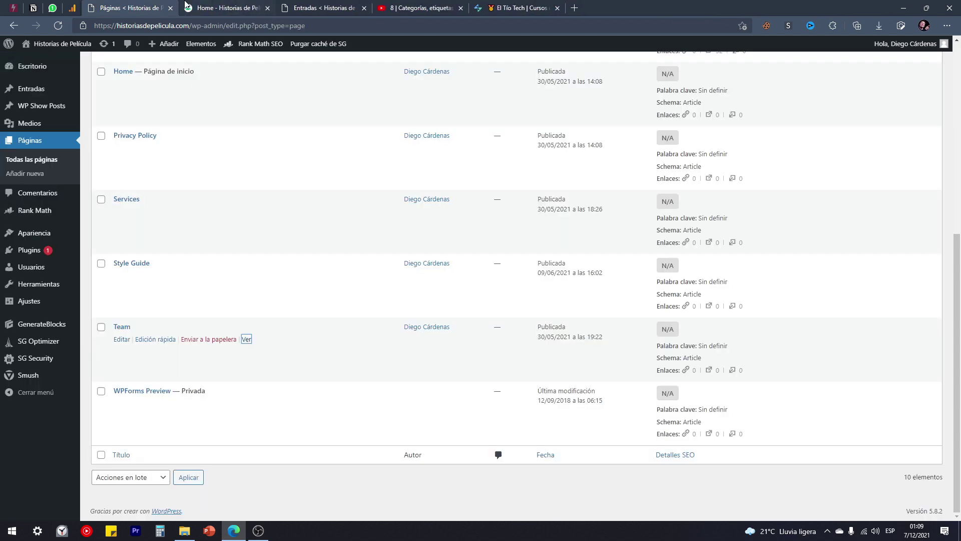
Close the Páginas list and Home preview tabs, returning to the Entradas list.
click(170, 8)
click(170, 8)
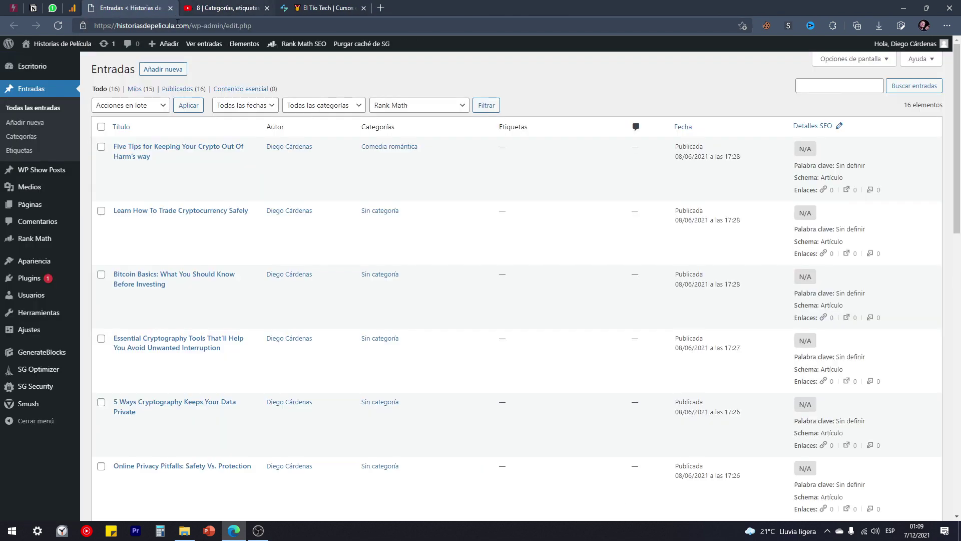
scroll(217, 208, down, 2)
scroll(302, 229, up, 2)
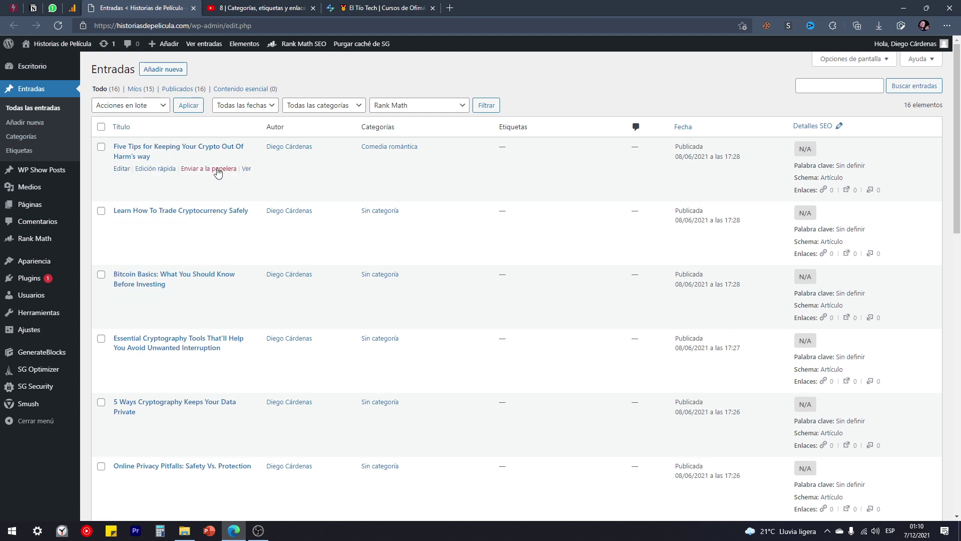
Open the Five Tips, 5 Ways Cryptography and Bitcoin 101 posts in new tabs, then view Five Tips.
right_click(246, 170)
click(274, 179)
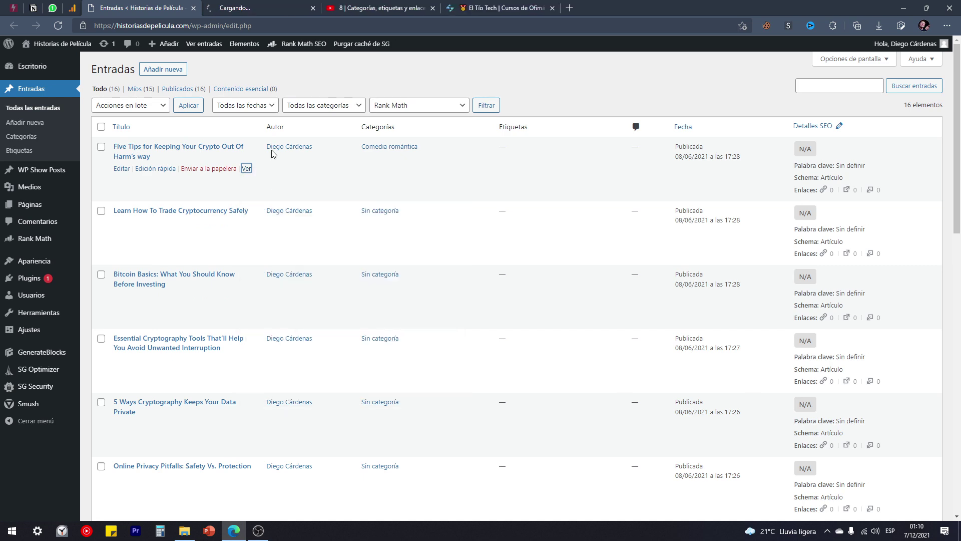
scroll(242, 285, down, 4)
right_click(246, 206)
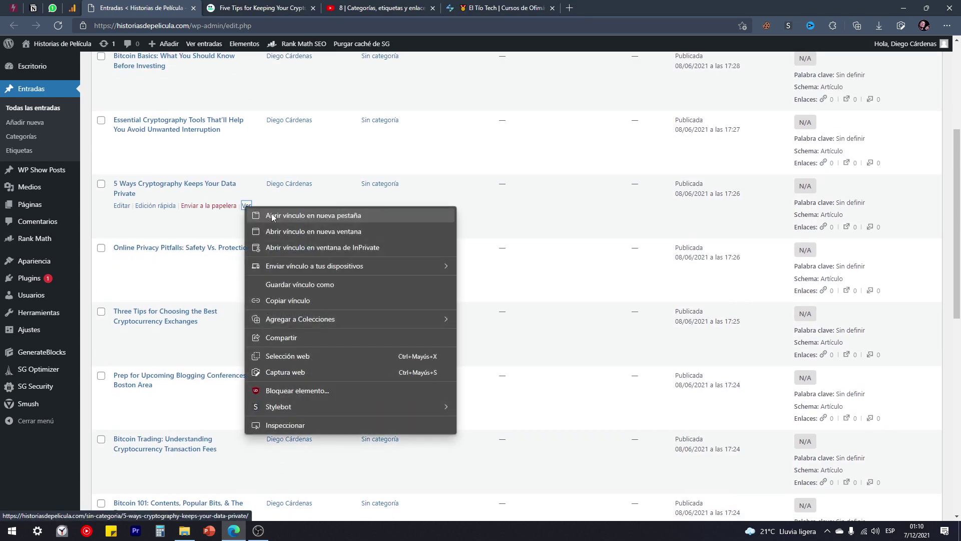
click(271, 212)
scroll(247, 292, down, 4)
right_click(249, 309)
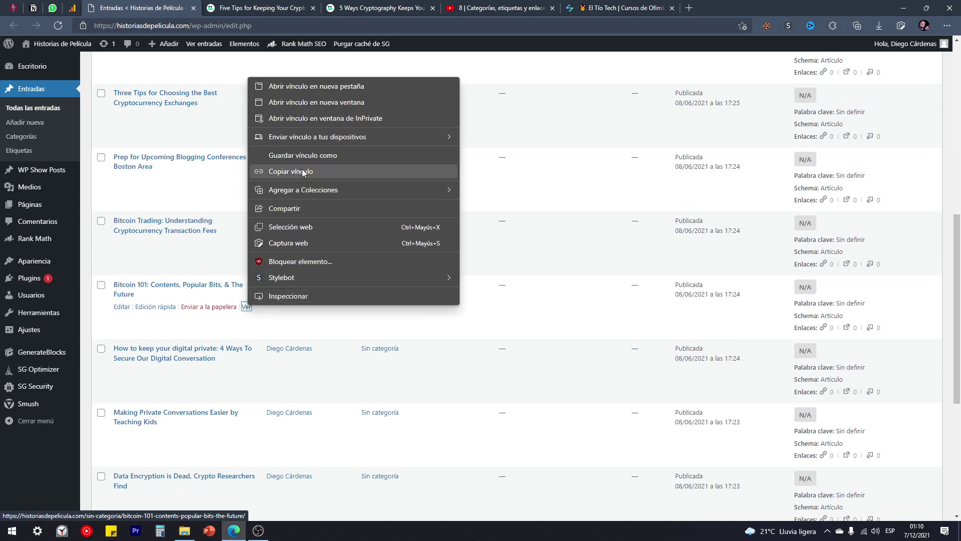
click(314, 88)
click(287, 10)
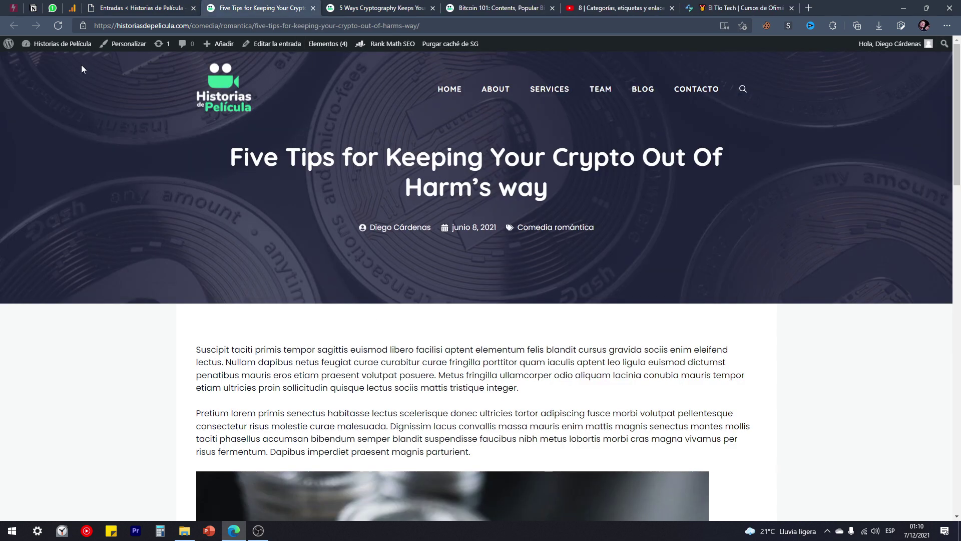
Select the Five Tips post's title, author line, date and category to review them.
drag(223, 165, 590, 198)
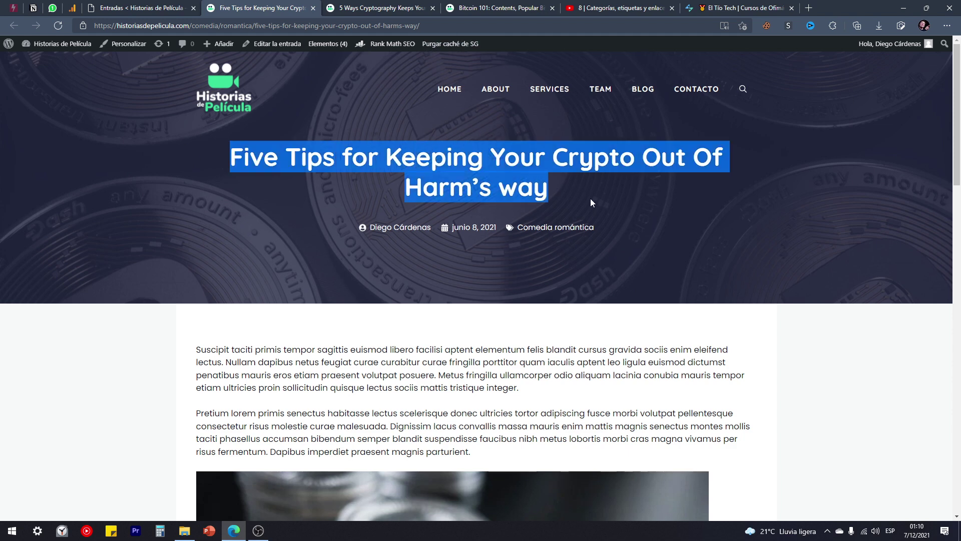
drag(382, 228, 498, 227)
drag(604, 228, 517, 228)
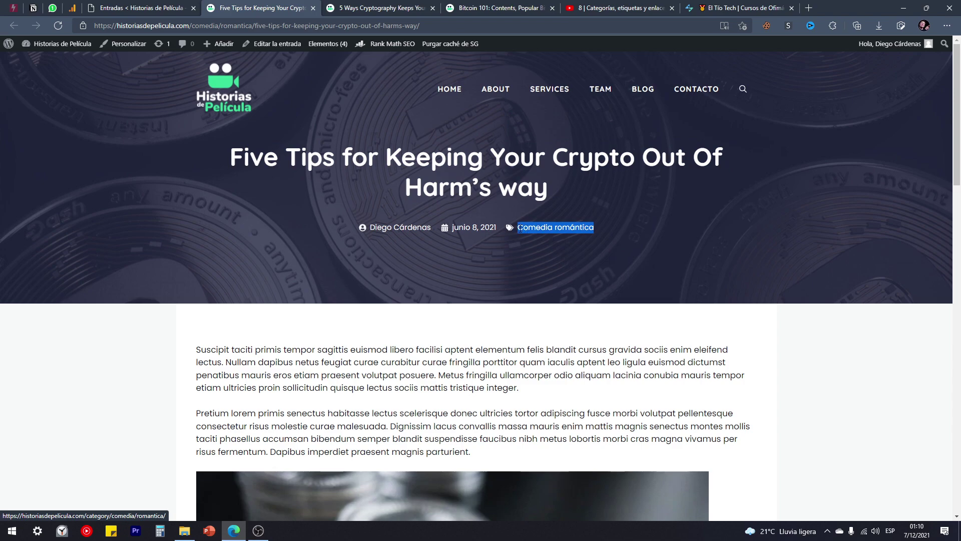
click(518, 239)
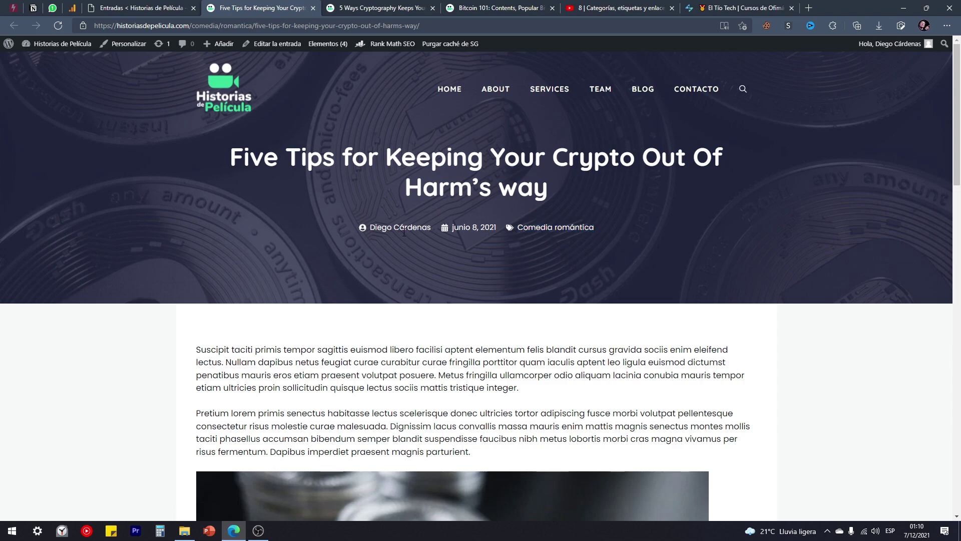
Scroll through the Five Tips post, selecting its body paragraphs to review the text.
scroll(378, 226, down, 15)
scroll(379, 229, up, 4)
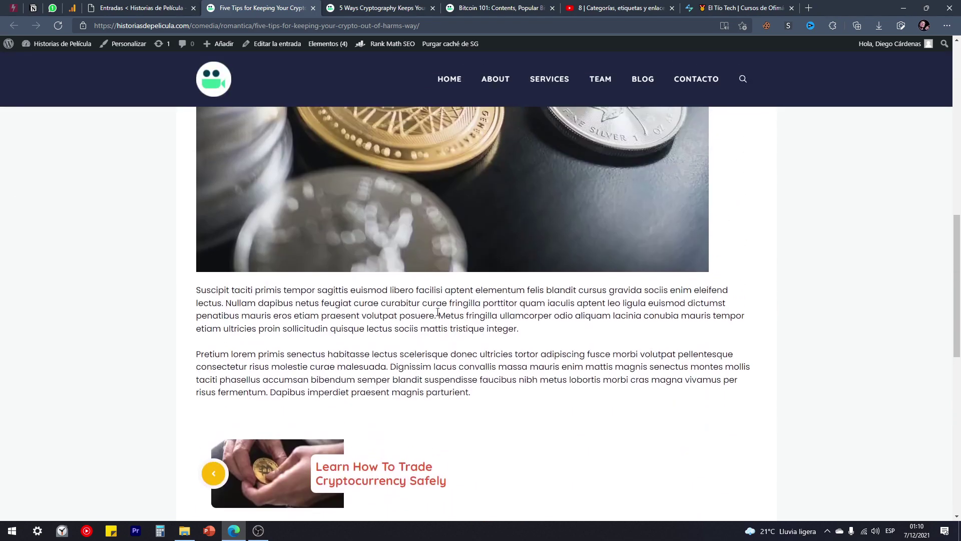
drag(499, 393, 247, 303)
scroll(280, 266, up, 6)
scroll(281, 270, down, 9)
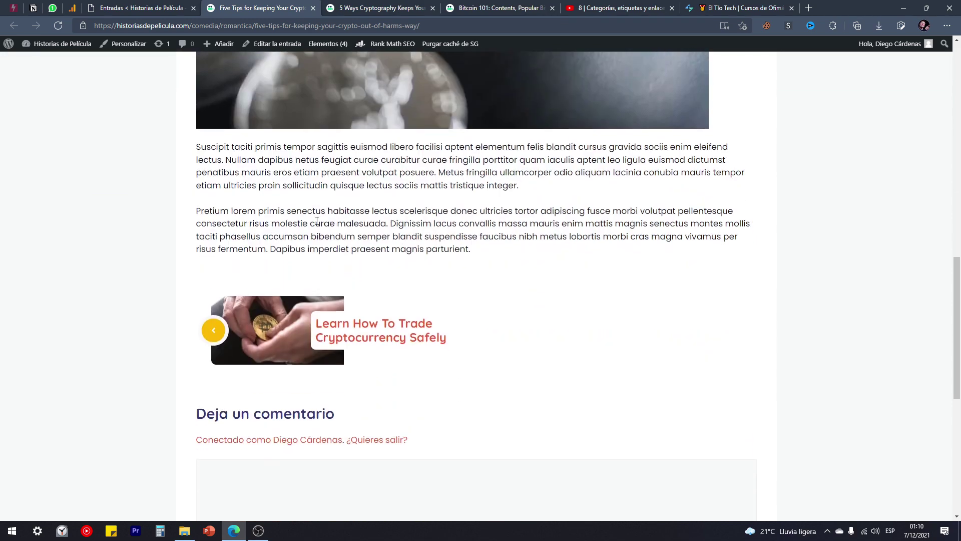
drag(196, 146, 424, 246)
scroll(425, 236, down, 1)
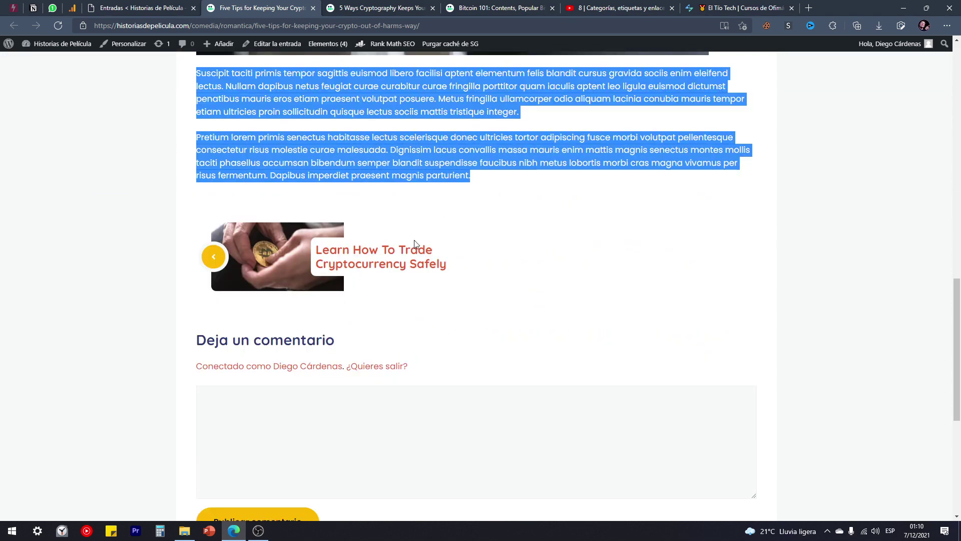
click(403, 206)
scroll(287, 255, down, 5)
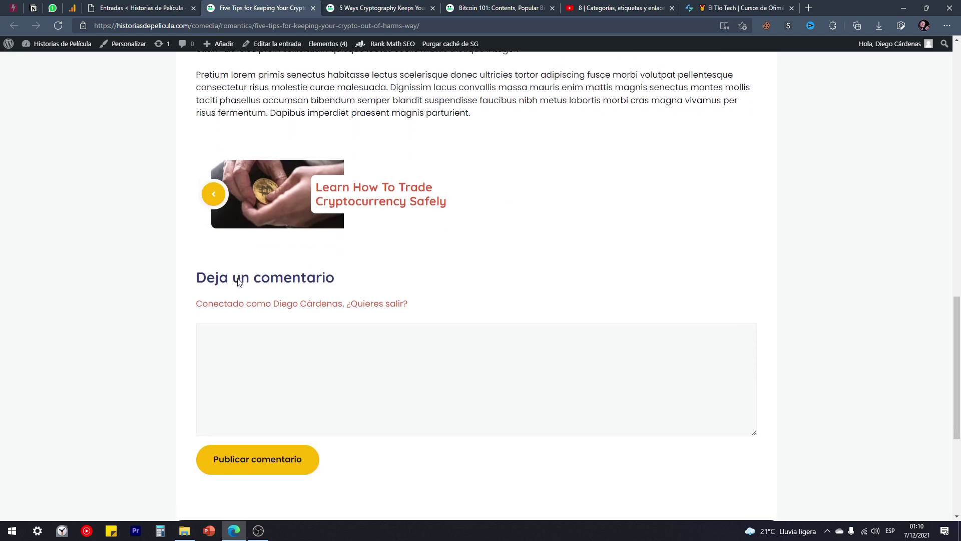
scroll(288, 255, up, 7)
In the 5 Ways Cryptography post, select its title, Sin categoría label and body paragraphs.
click(384, 4)
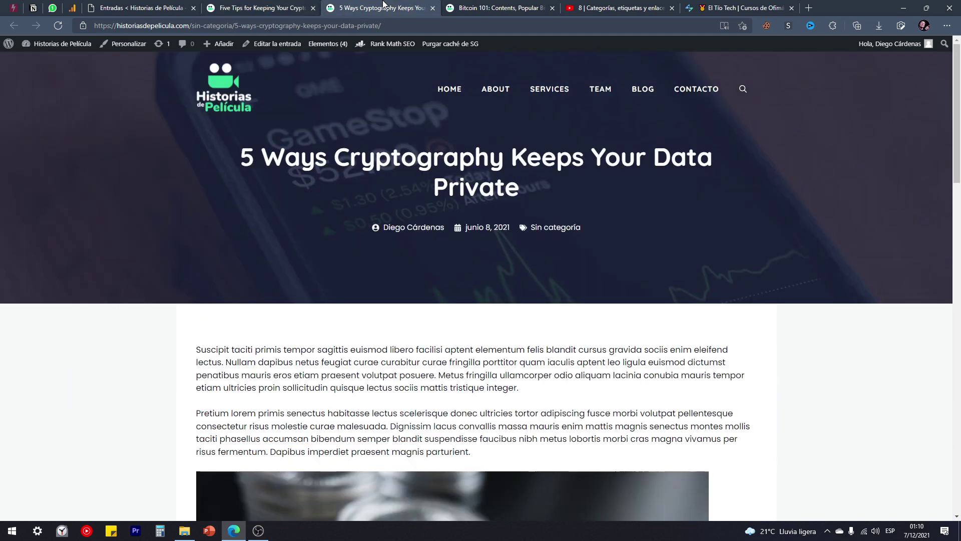
drag(238, 162, 587, 193)
click(160, 216)
scroll(235, 261, down, 3)
scroll(236, 265, up, 2)
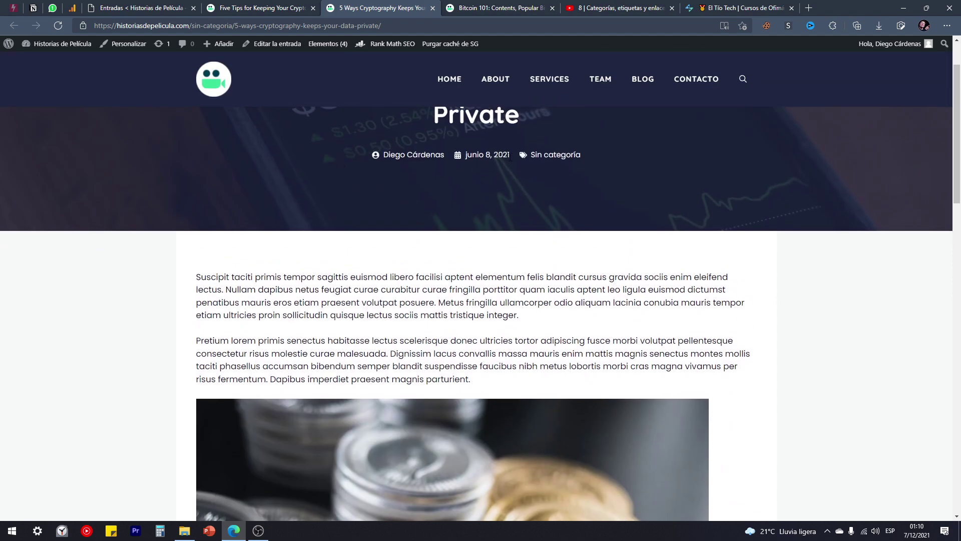
drag(567, 156, 533, 155)
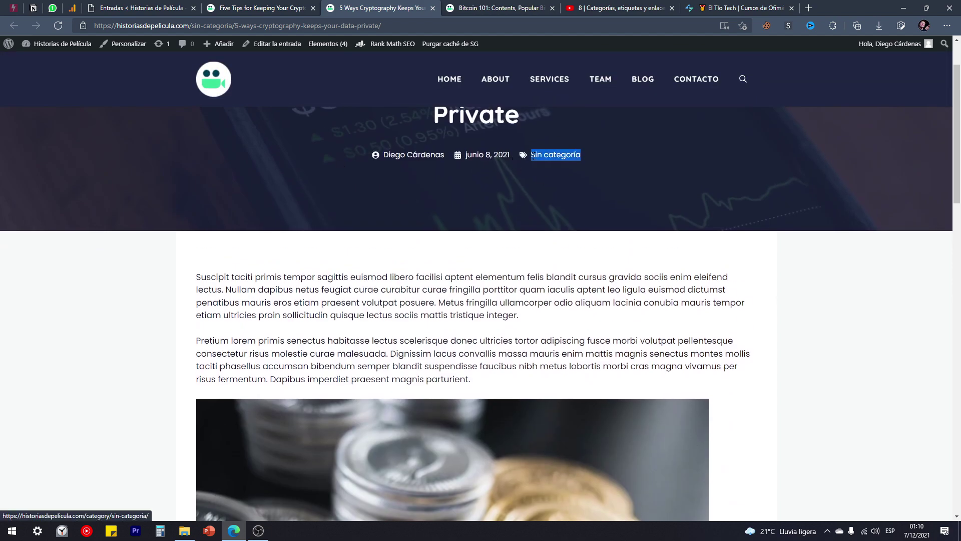
scroll(530, 168, down, 4)
drag(196, 75, 499, 253)
scroll(438, 288, down, 4)
scroll(439, 291, down, 3)
drag(196, 217, 488, 307)
scroll(491, 300, down, 2)
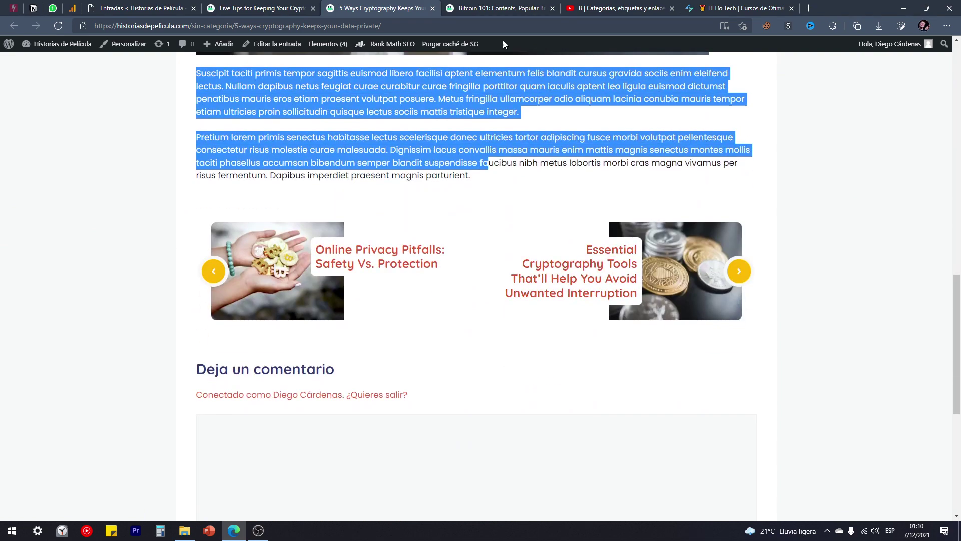
Switch to the Bitcoin 101 post and scroll through its English body text, selecting a paragraph.
click(490, 6)
scroll(204, 243, down, 15)
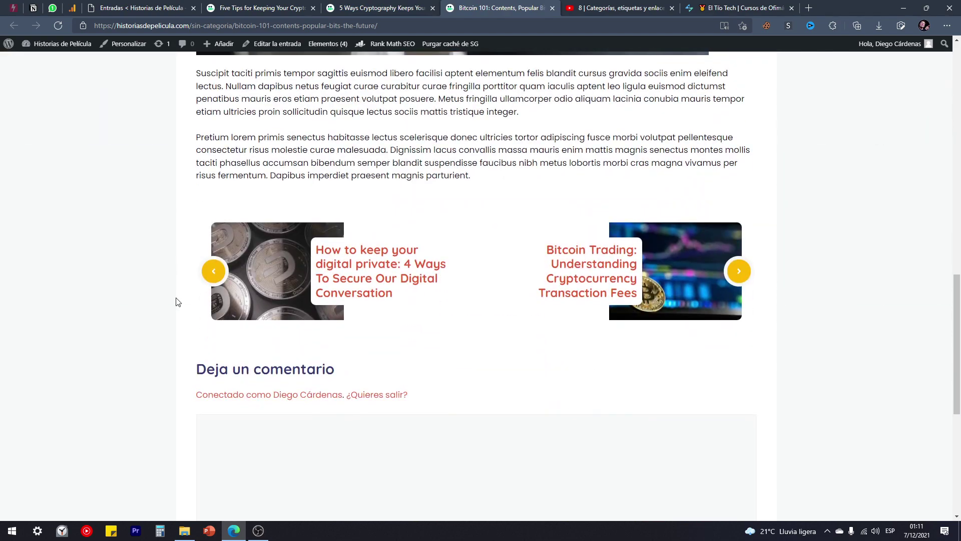
scroll(170, 305, up, 7)
scroll(195, 296, down, 7)
scroll(203, 269, up, 2)
scroll(205, 272, up, 15)
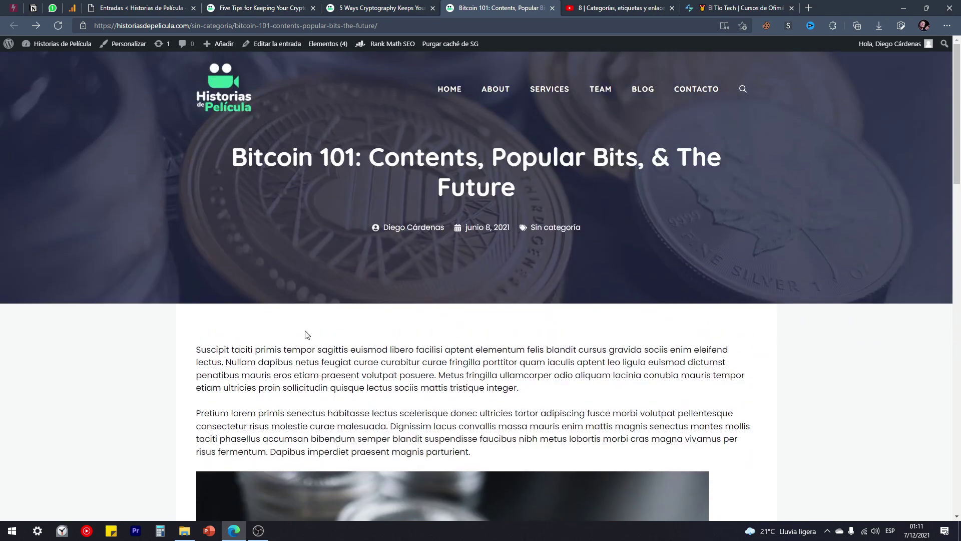
scroll(329, 300, down, 3)
drag(197, 203, 484, 240)
scroll(508, 265, down, 2)
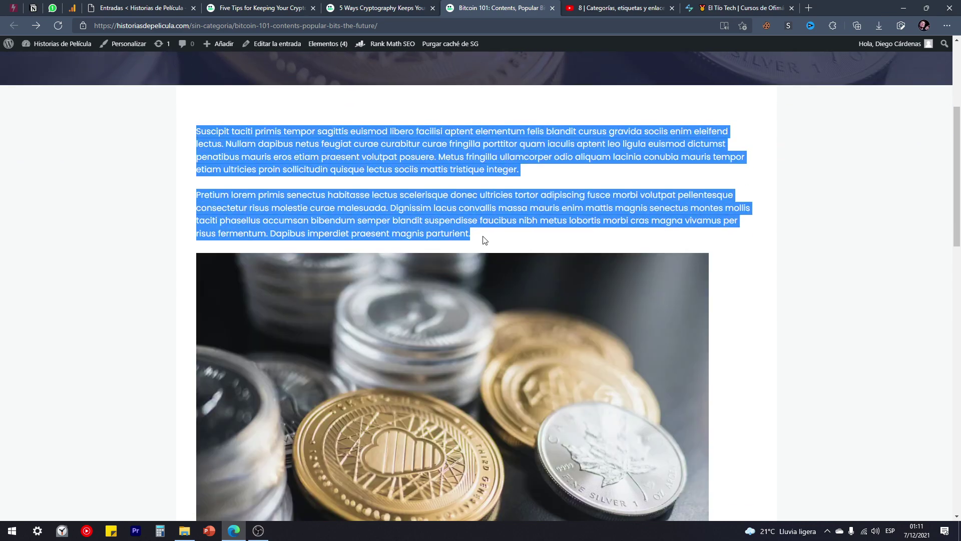
scroll(371, 295, up, 4)
scroll(335, 295, down, 11)
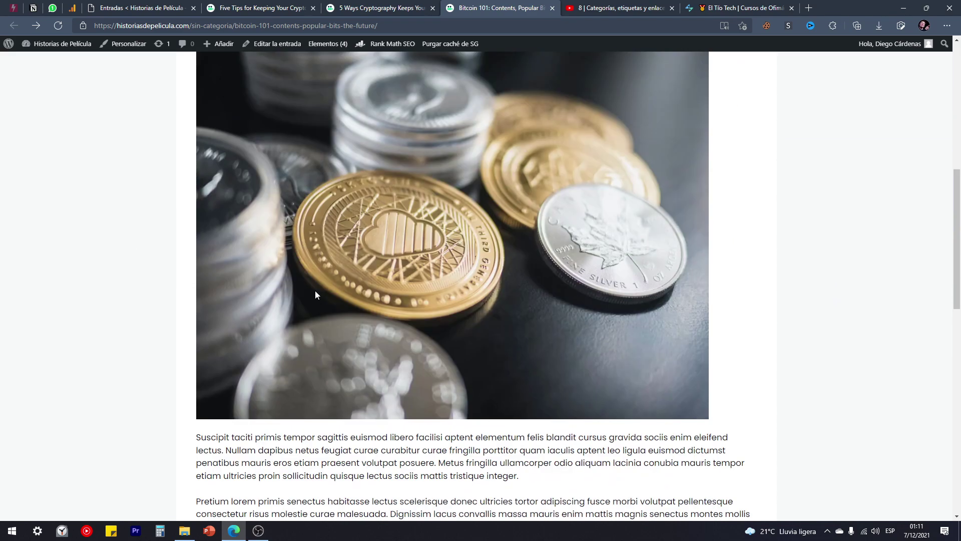
scroll(315, 294, down, 3)
scroll(360, 281, up, 8)
scroll(368, 316, up, 3)
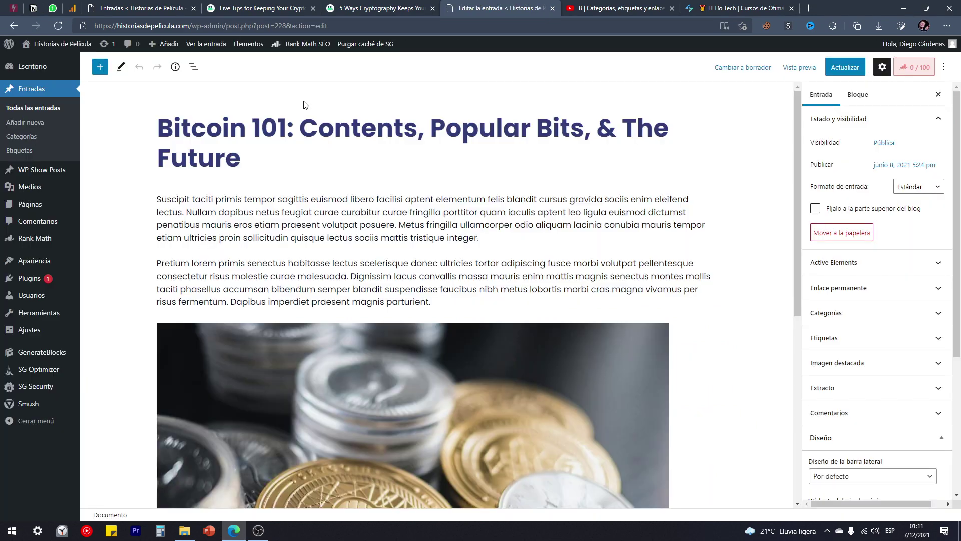
Move the Bitcoin 101 post's first paragraph below the coin image, then undo to keep the original order.
scroll(317, 251, down, 6)
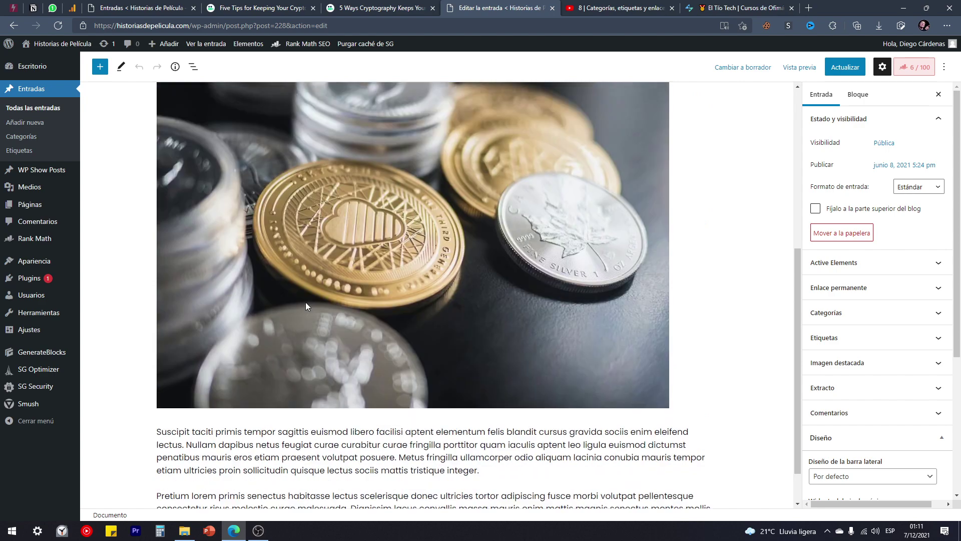
scroll(253, 274, up, 6)
click(194, 210)
scroll(350, 351, down, 4)
click(350, 350)
click(198, 103)
click(197, 103)
click(336, 425)
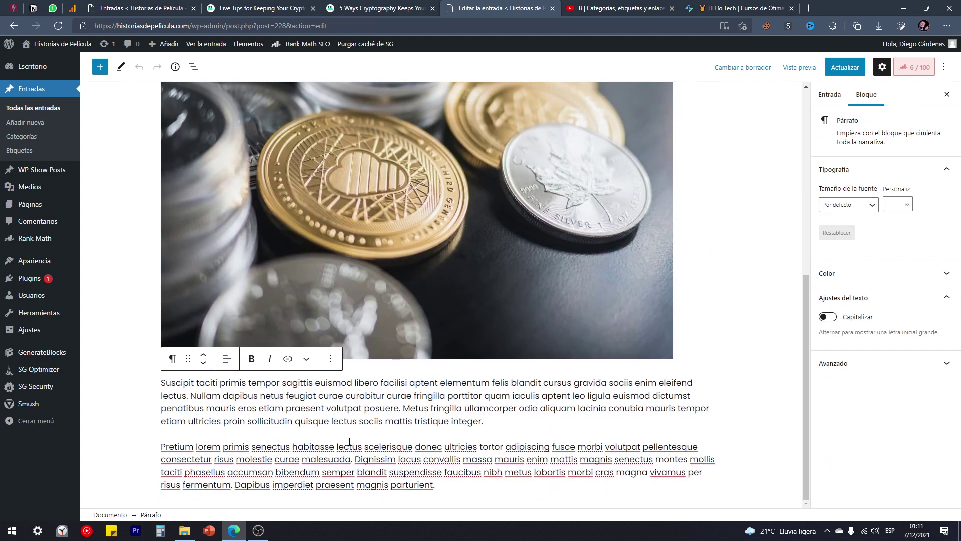
key(ctrl+z)
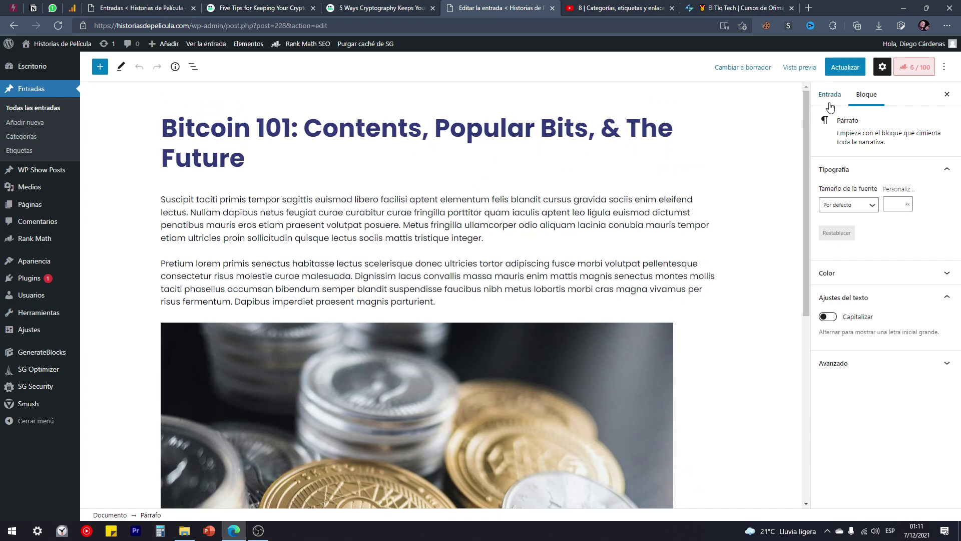